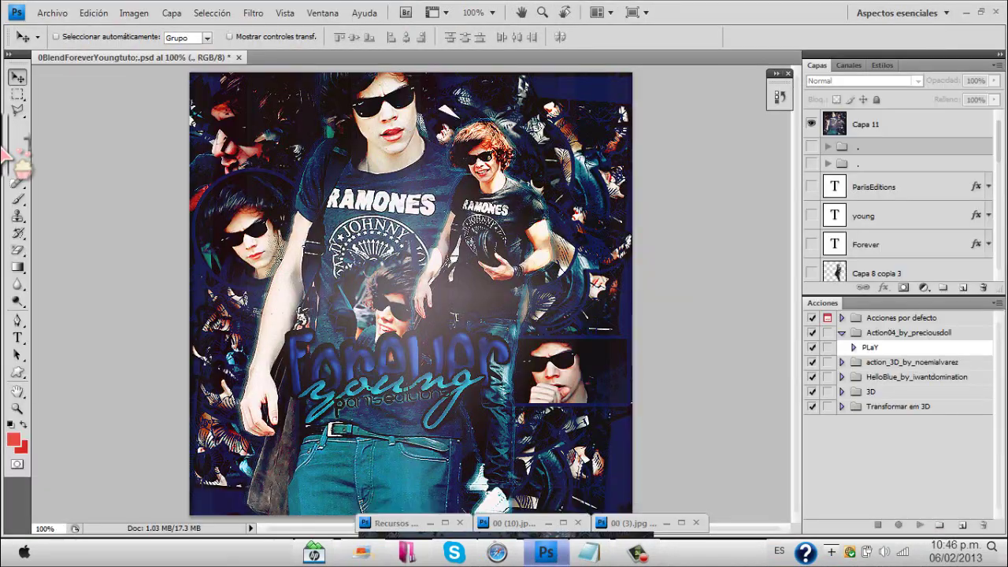
click(18, 99)
click(91, 93)
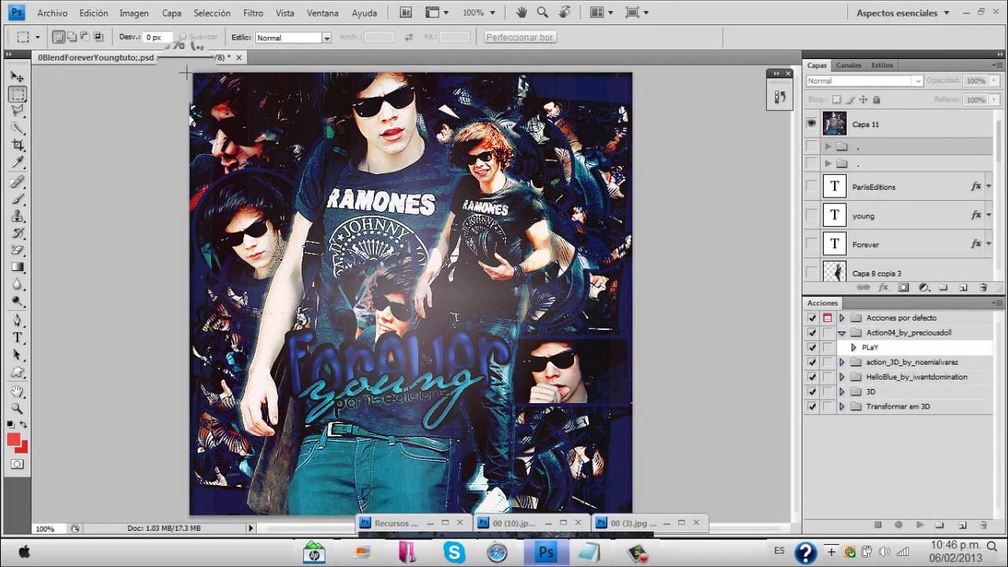
drag(190, 73, 313, 100)
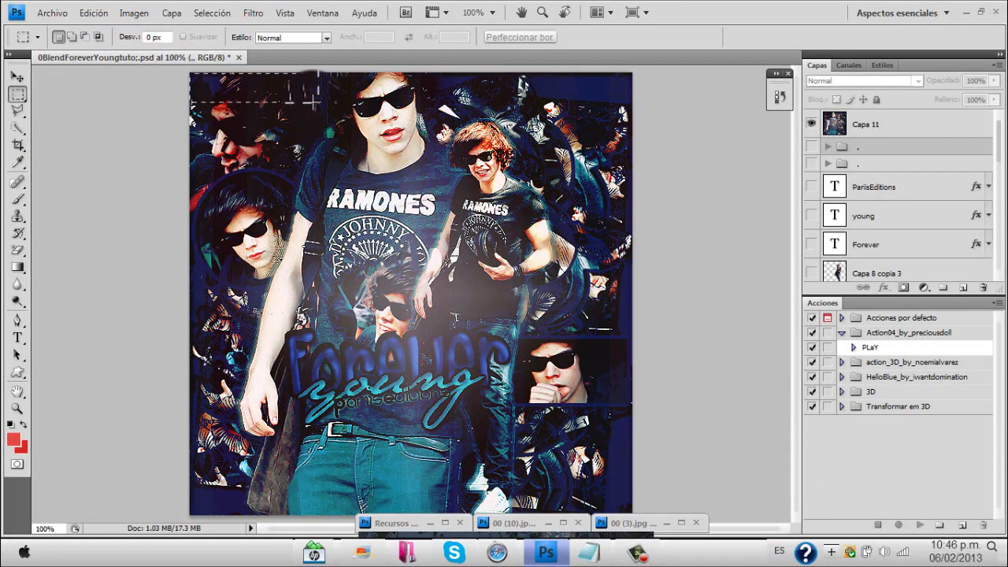
drag(23, 82, 557, 277)
click(599, 256)
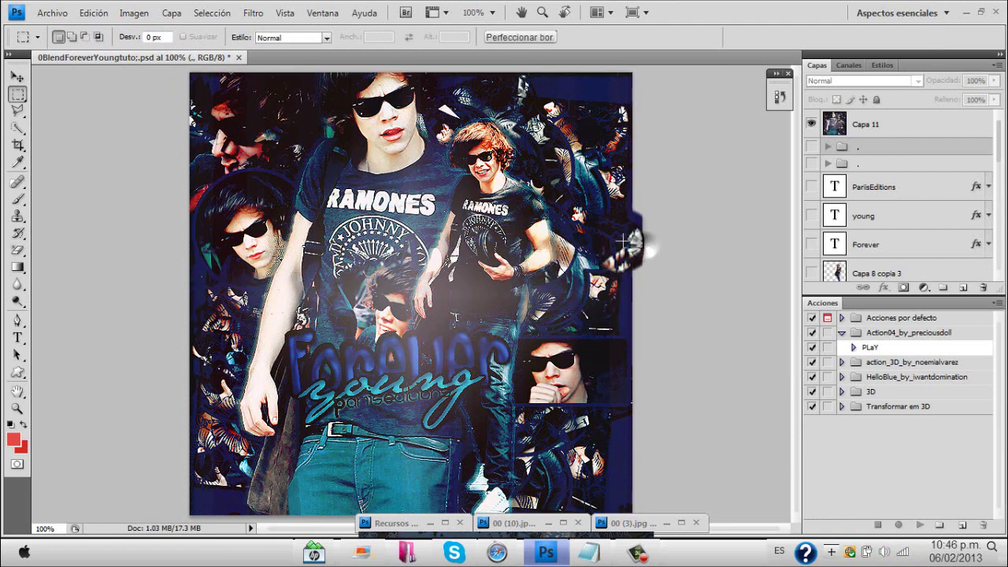
click(18, 76)
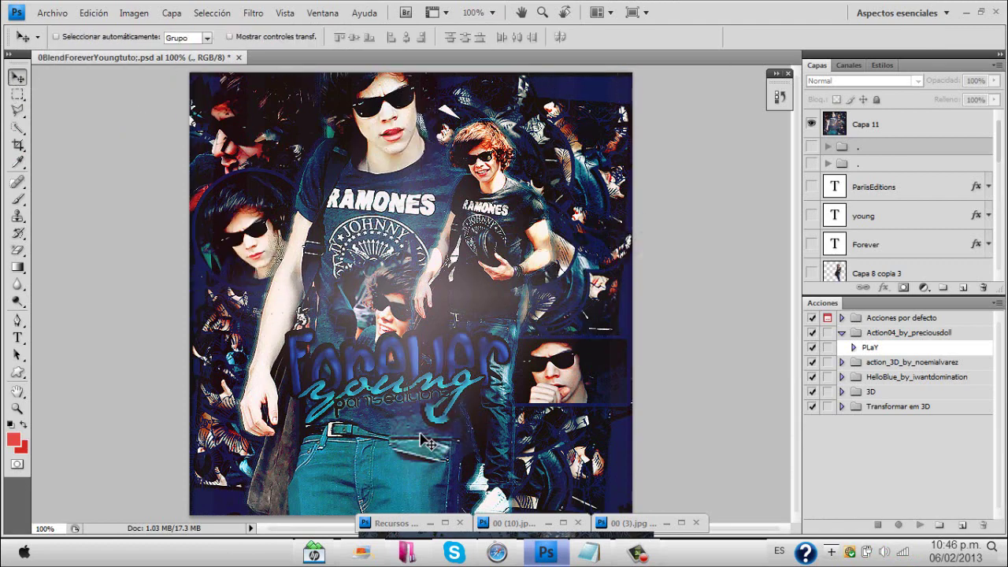
drag(526, 234, 409, 446)
- Examine the artwork and layers of the Recursos Tutorial;ForeverYoung.psd resource file at full canvas size, and minimize it
drag(437, 533, 250, 42)
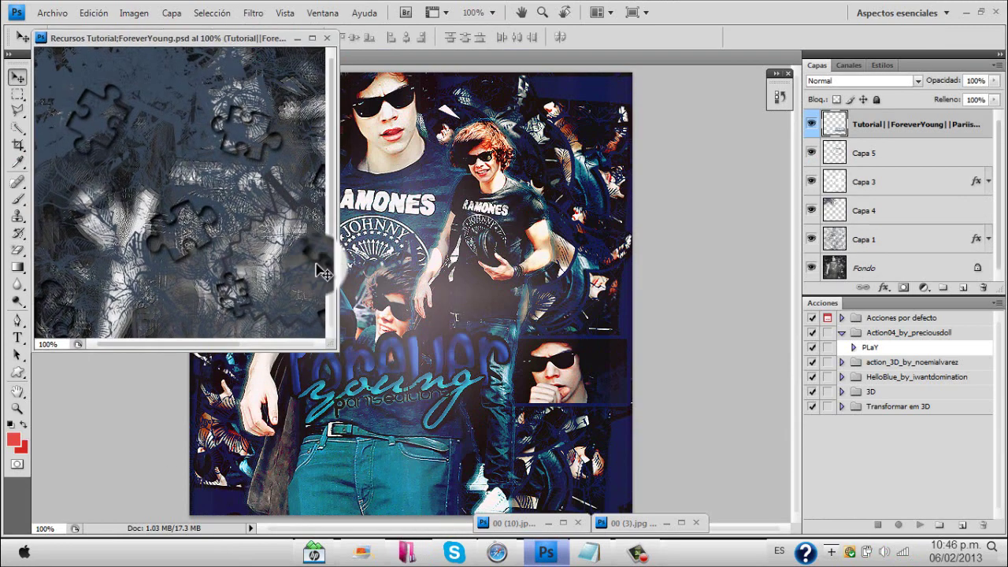
drag(337, 349, 508, 504)
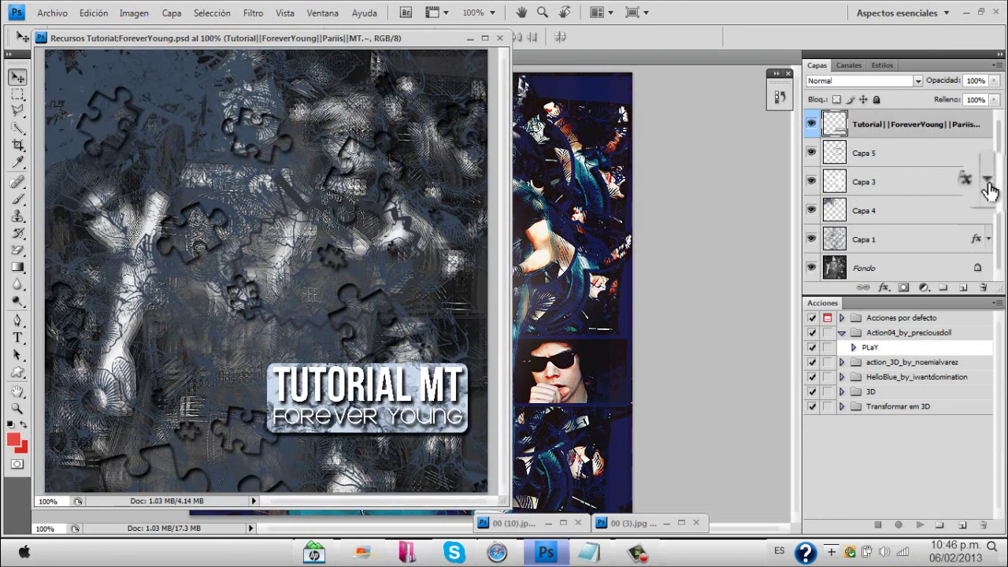
drag(810, 152, 811, 123)
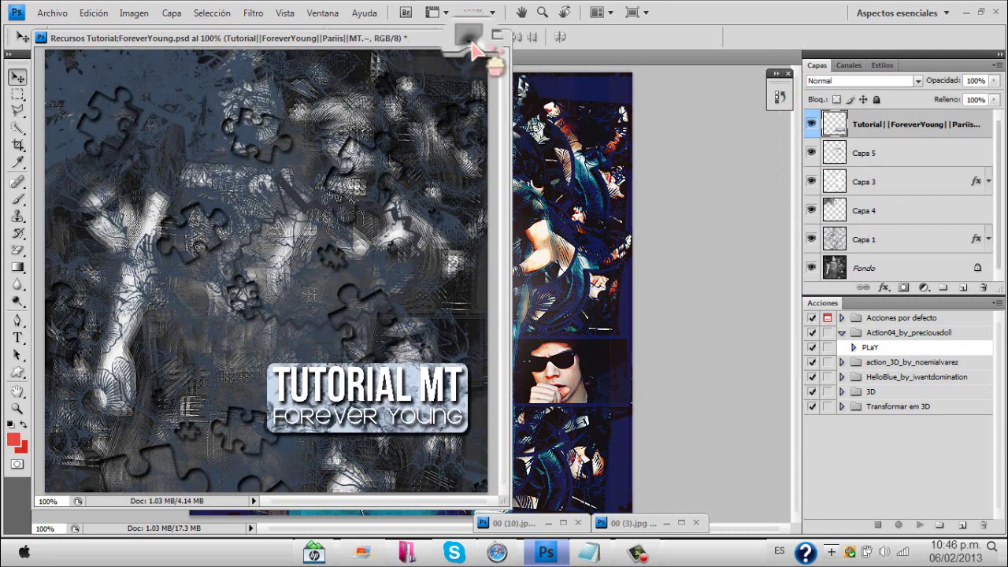
click(470, 38)
- Create a 600 × 600 pixel document from the Blend preset at 72 pixels/inch, in RGB color with a white background
key(ctrl+n)
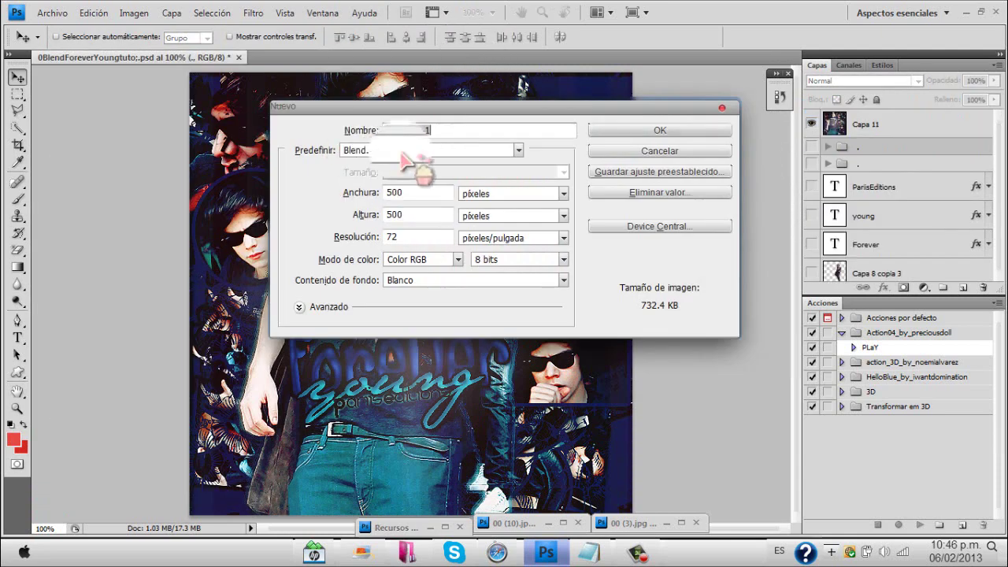
click(397, 150)
click(370, 114)
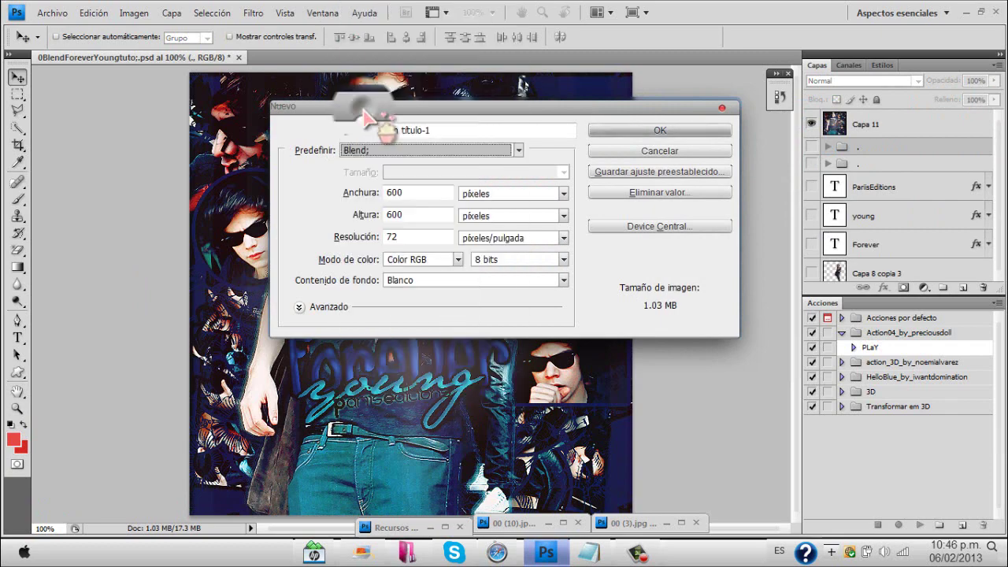
drag(408, 193, 351, 196)
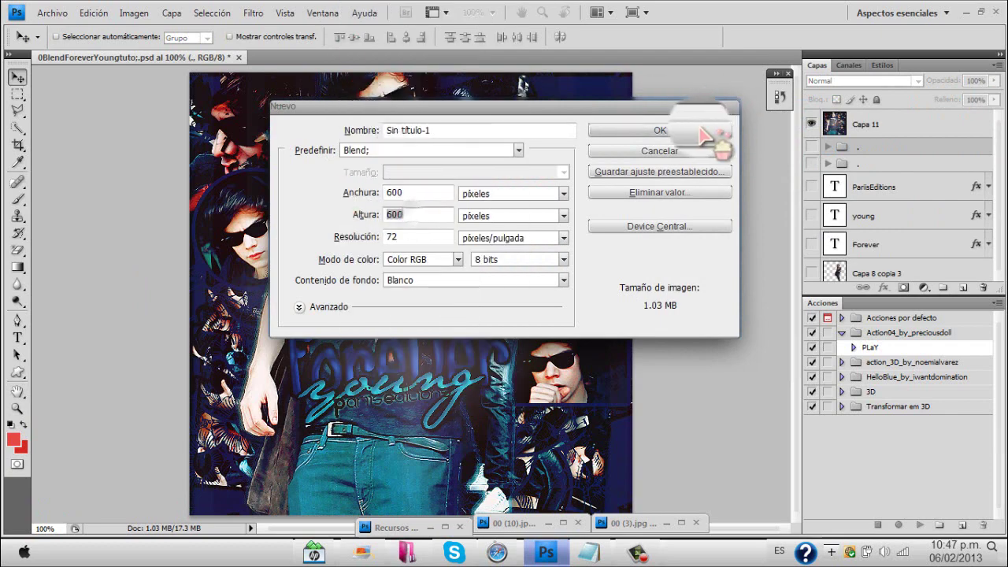
click(660, 130)
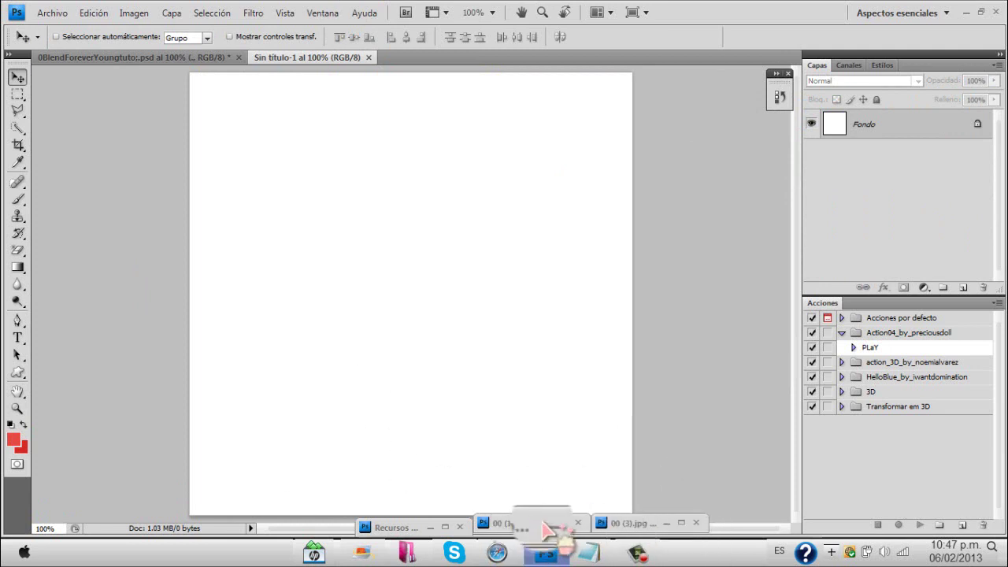
- Restore the floating photo window and display the full-length red dress photo 00 (7).jpg
click(549, 523)
drag(825, 186, 876, 156)
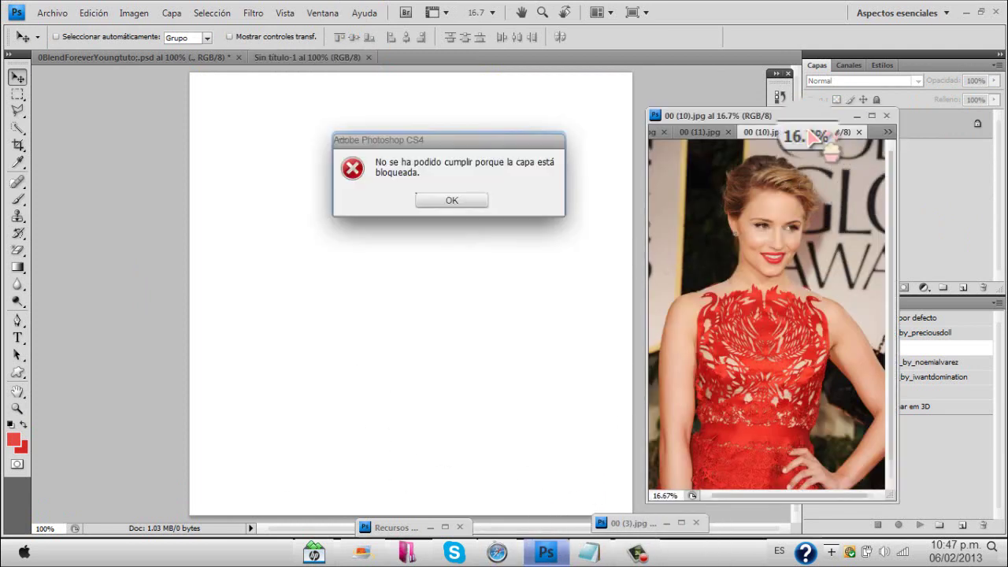
click(451, 200)
click(890, 135)
click(910, 140)
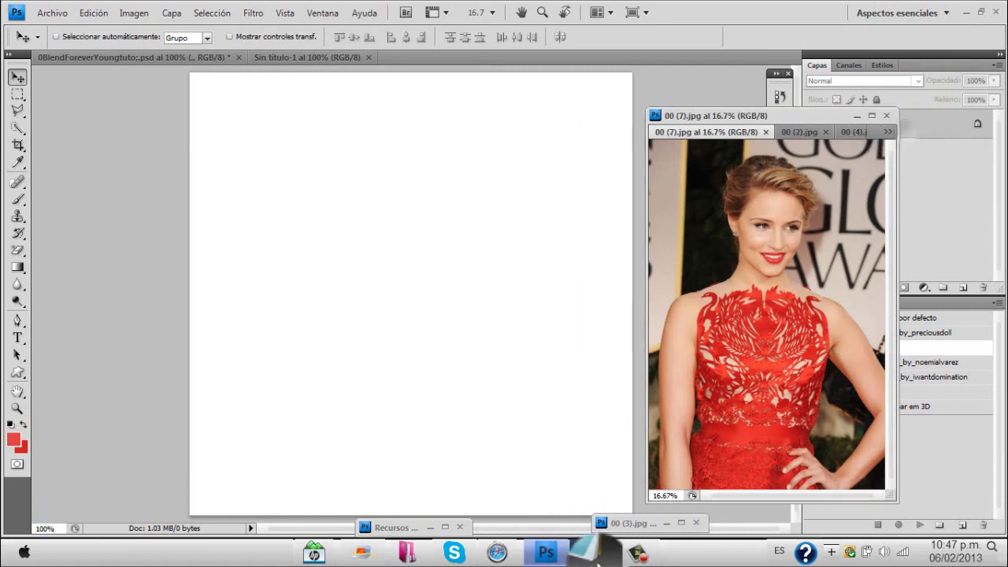
click(646, 556)
click(804, 463)
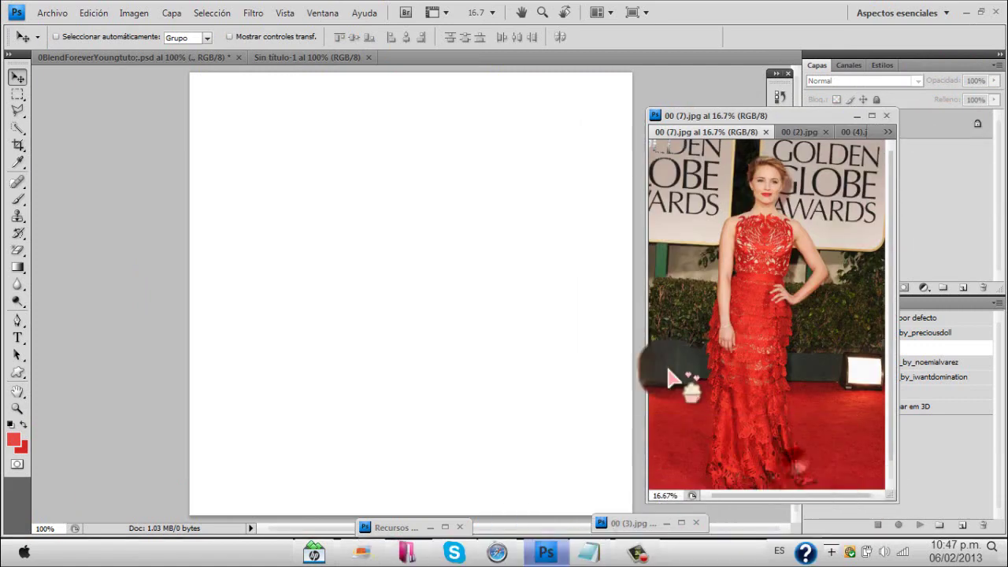
- Select the woman's head with a circular Elliptical Marquee at fixed 1:1 proportion, in add-to-selection mode
click(19, 93)
click(18, 93)
click(110, 108)
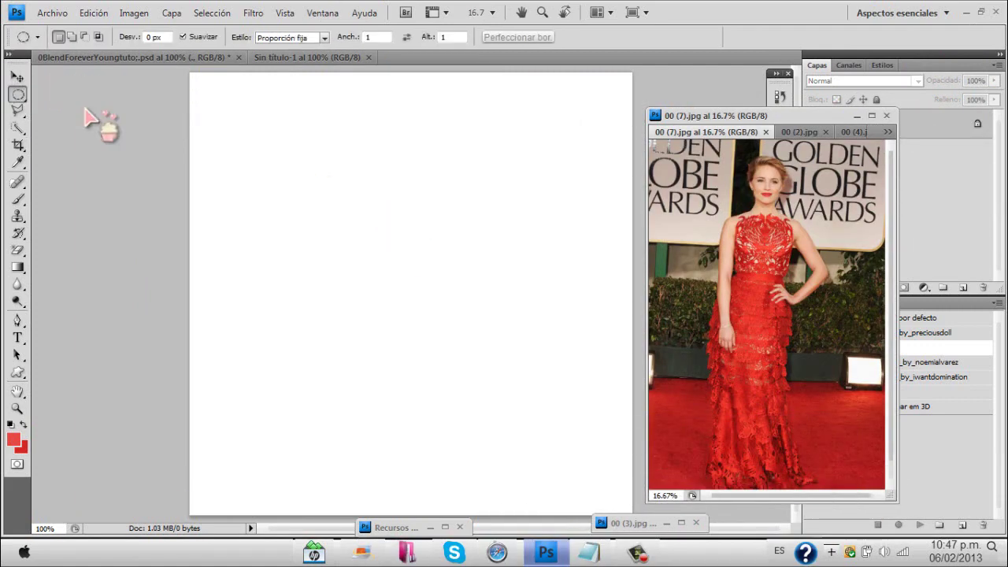
click(61, 37)
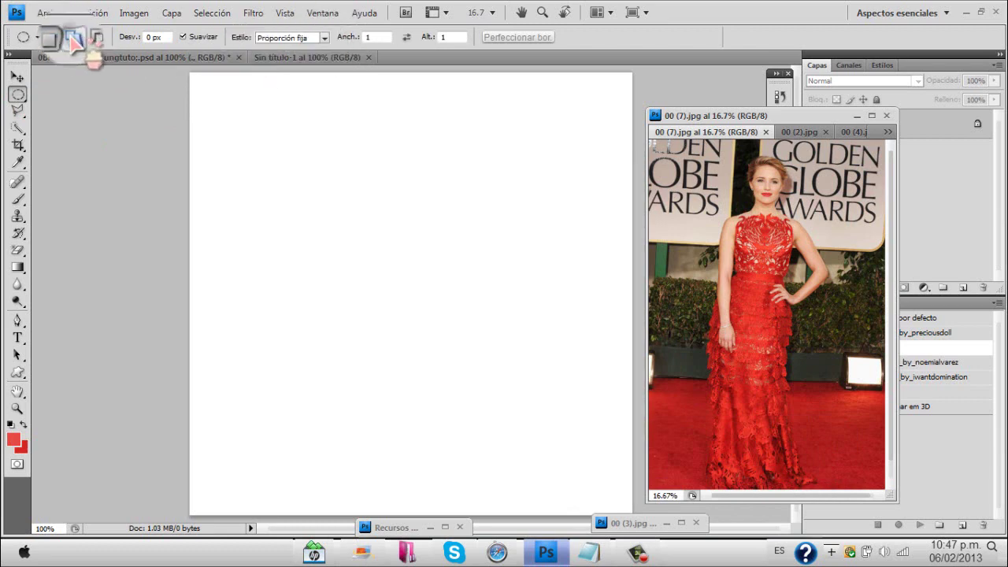
click(72, 37)
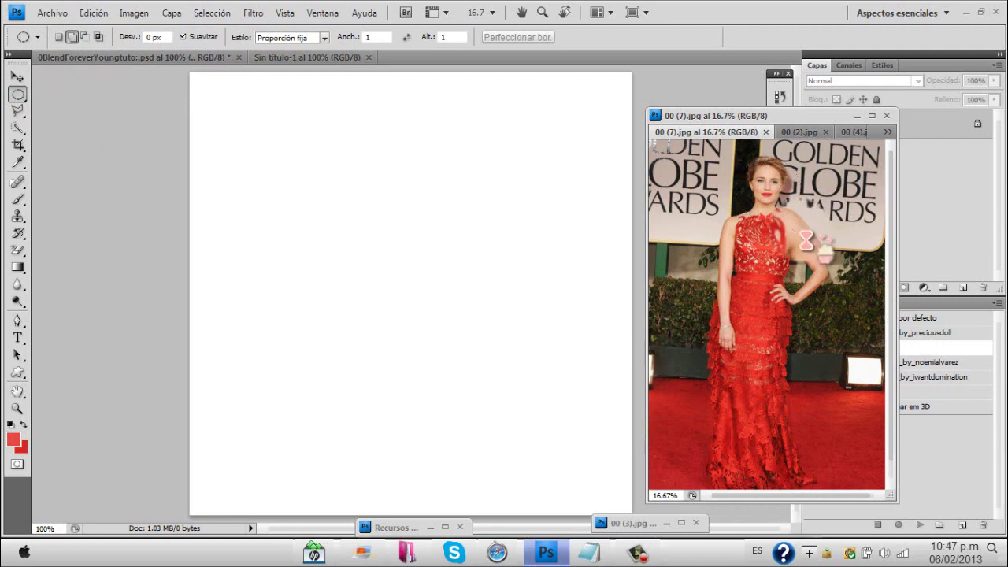
- Add a larger circle around the woman's torso to the head selection, and set the marquee back to new-selection mode
click(59, 37)
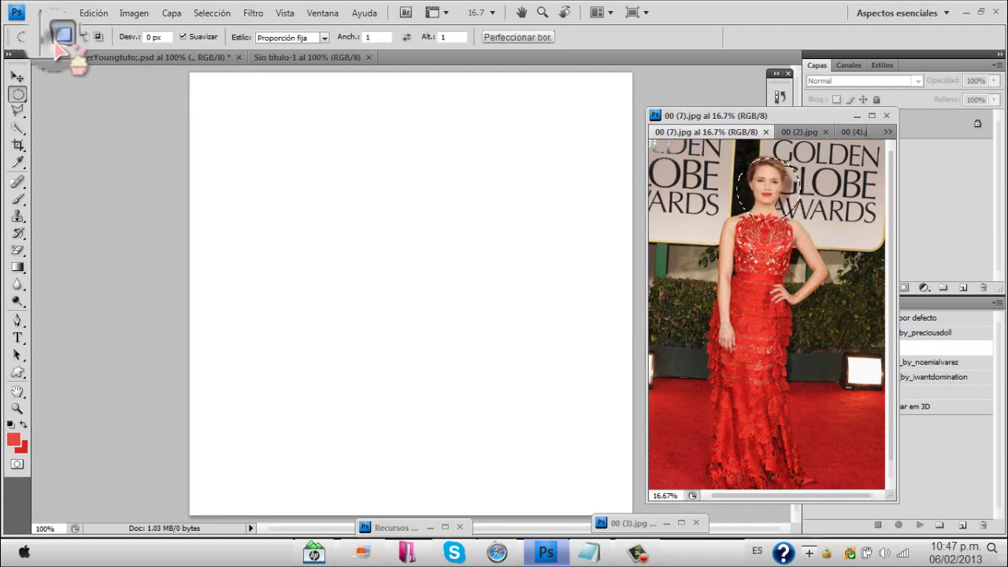
click(98, 37)
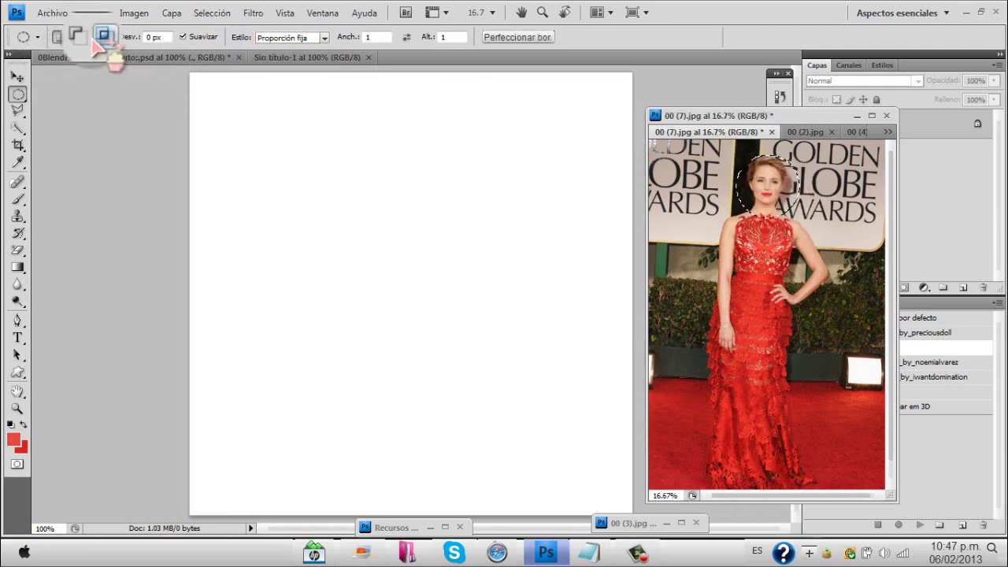
click(71, 37)
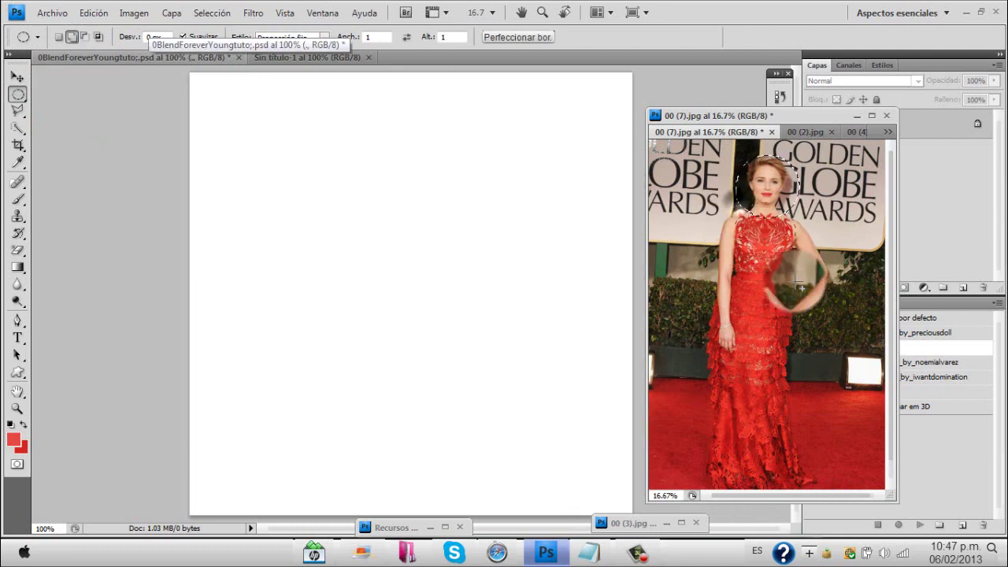
drag(811, 326, 812, 326)
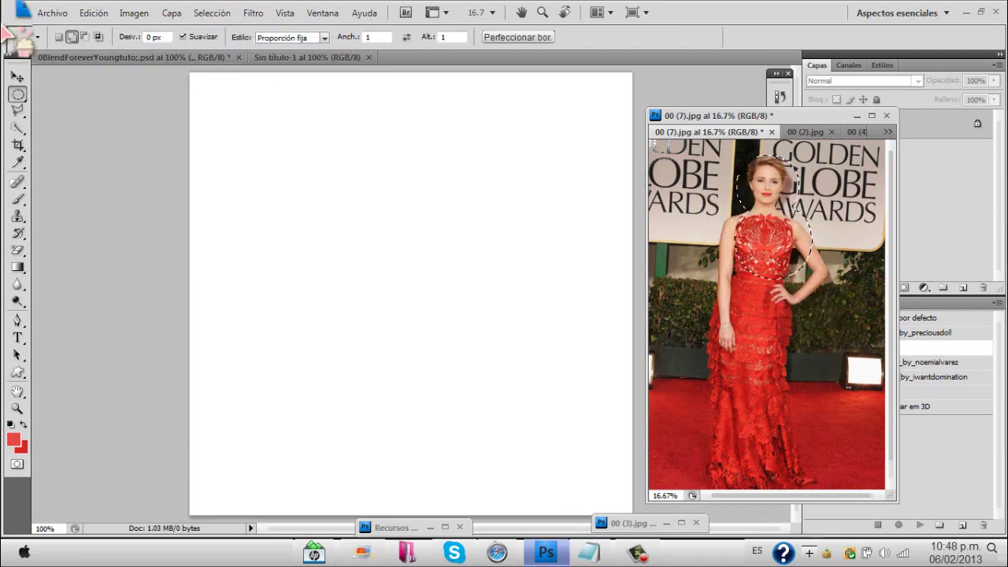
click(59, 37)
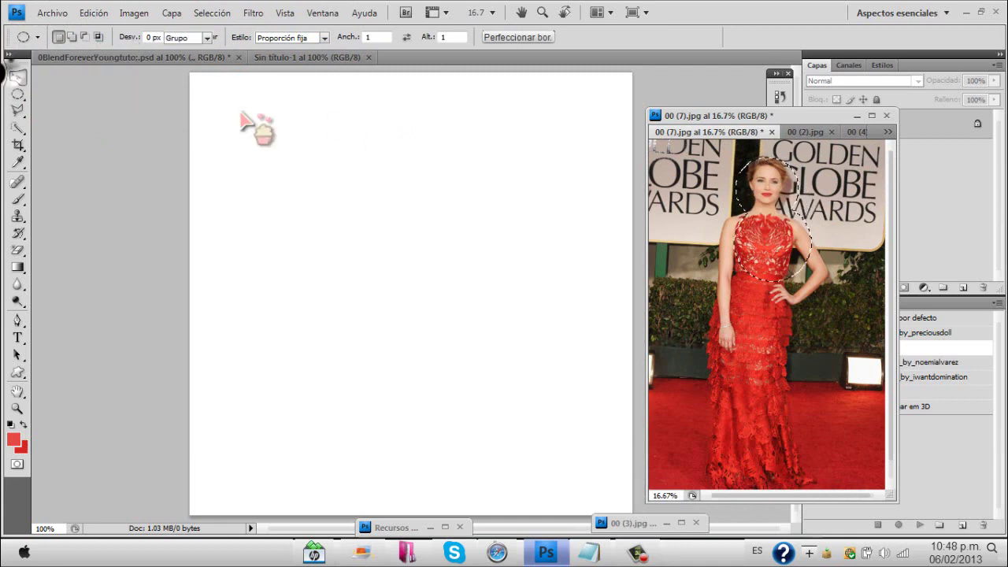
- Move the selected double-circle cutout into the blank Sin título-1 document, and minimize the photo window
click(18, 77)
drag(476, 311, 461, 299)
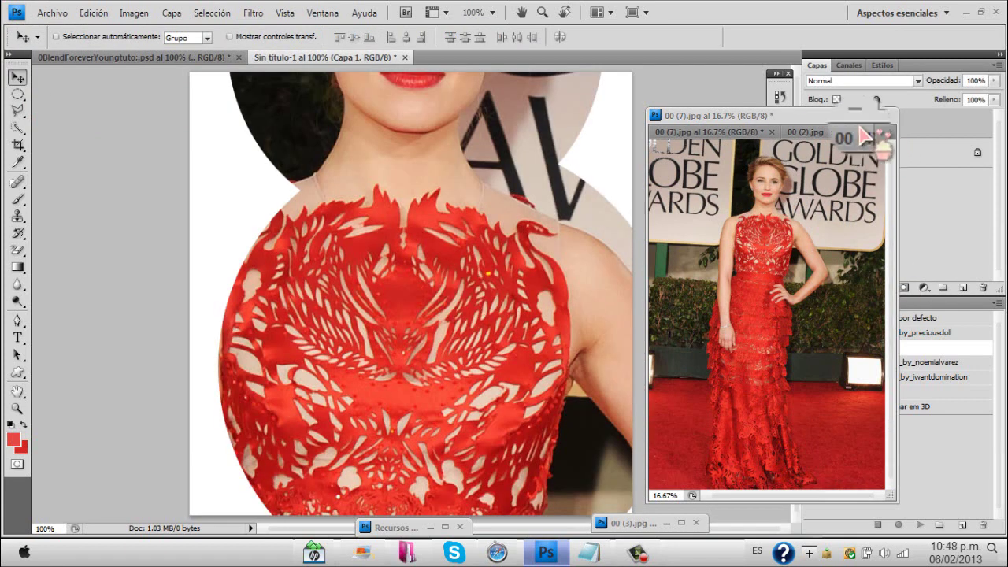
click(857, 116)
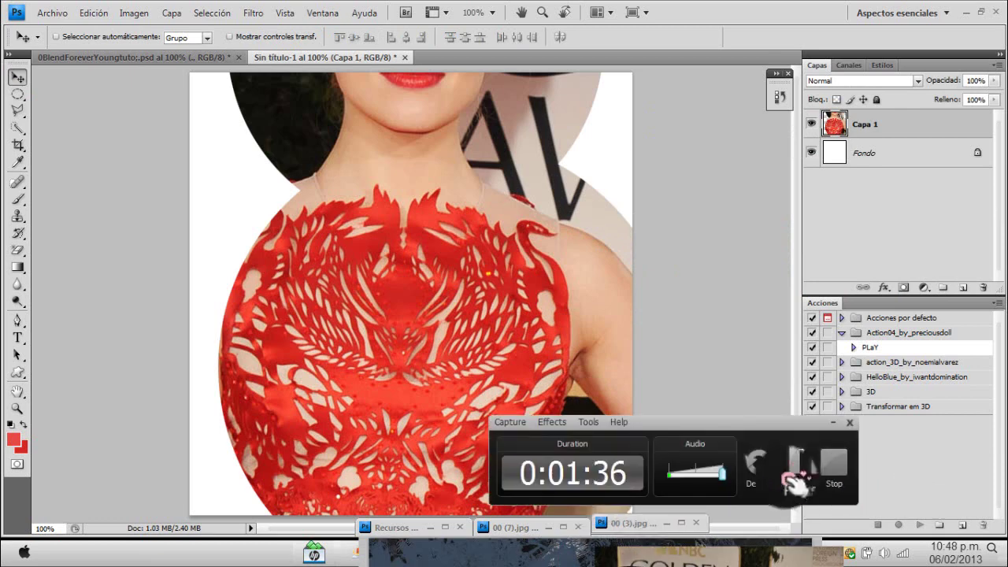
- Scale the double-circle cutout down proportionally so it fits on the canvas and rotate it by -2.5°
key(ctrl+t)
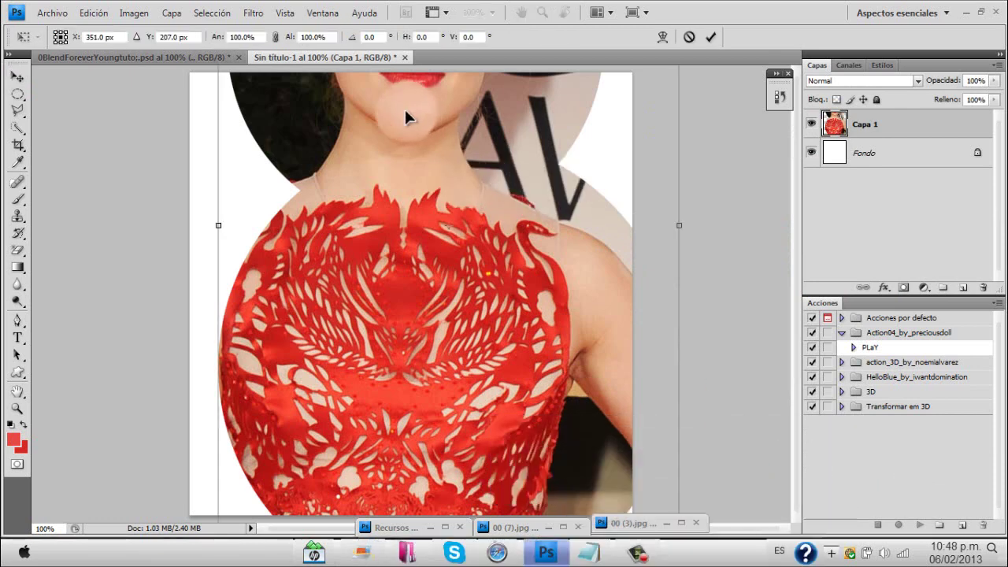
click(275, 37)
drag(290, 45, 228, 41)
drag(509, 139, 544, 169)
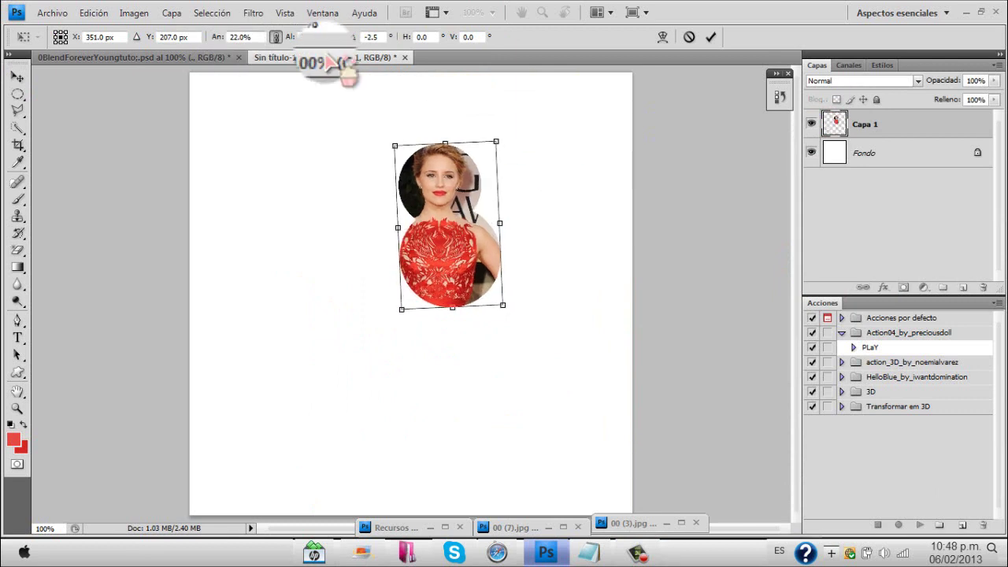
drag(292, 46, 288, 49)
key(Return)
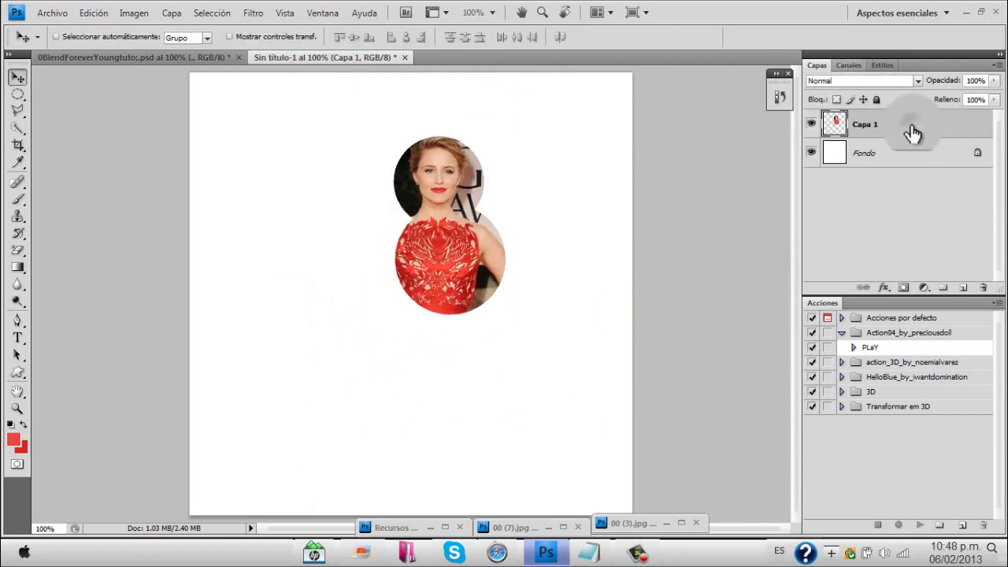
- Paste the copied layer style onto Capa 1 and review its drop shadow and inner shadow settings
right_click(911, 129)
click(880, 403)
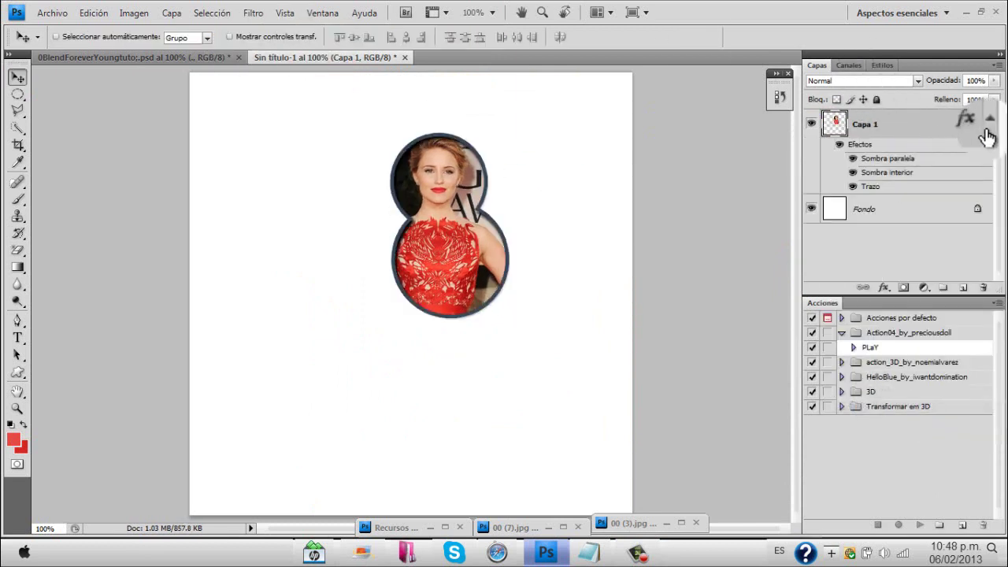
double_click(979, 123)
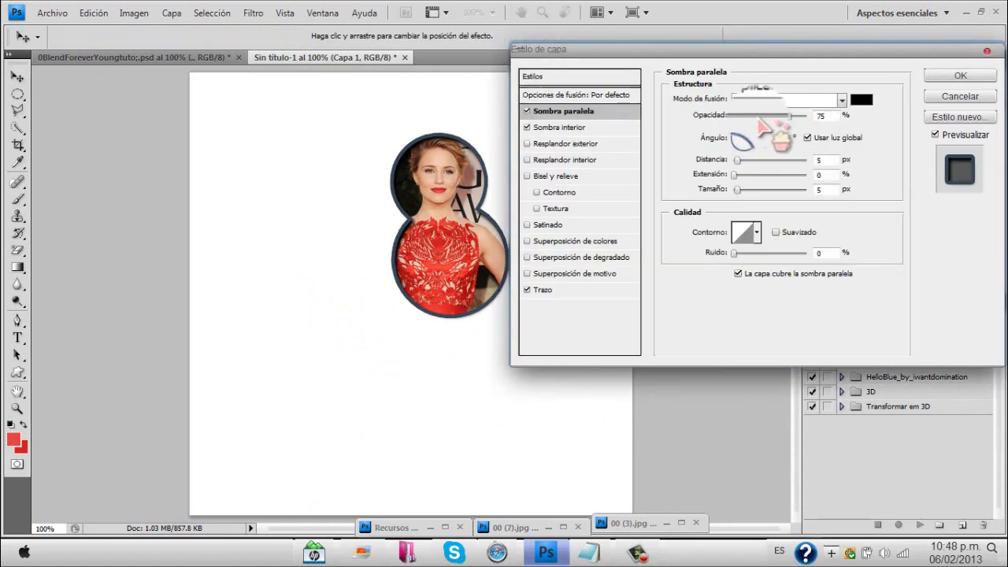
click(564, 127)
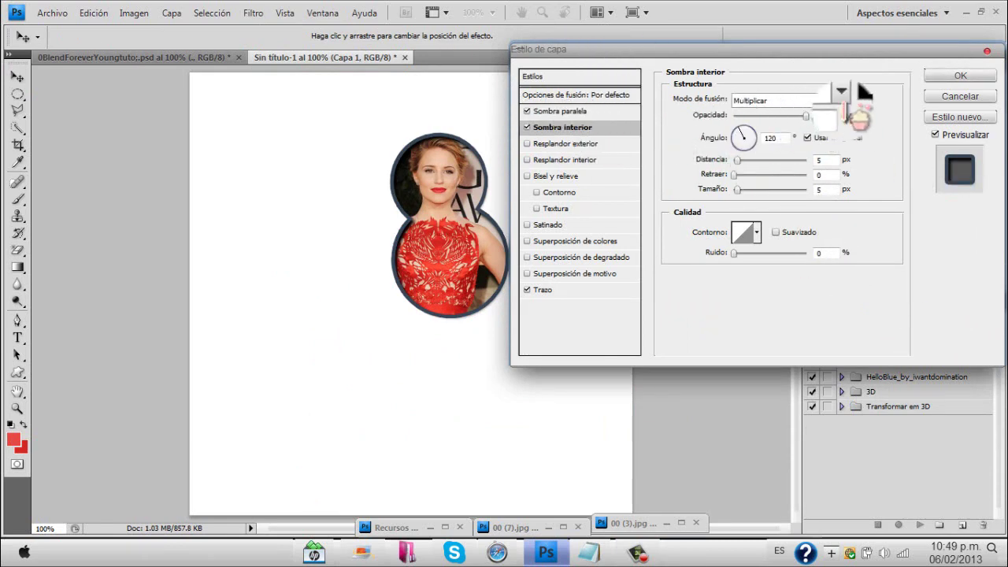
- Set the stroke colour of Capa 1's layer style to the darker red d52a23 and apply the style
click(566, 289)
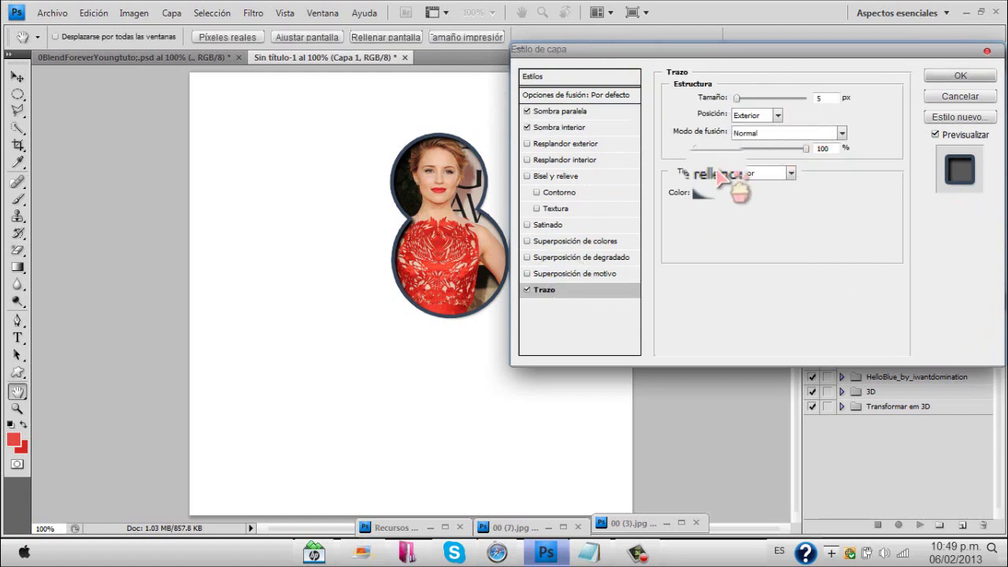
click(702, 194)
drag(300, 111, 527, 154)
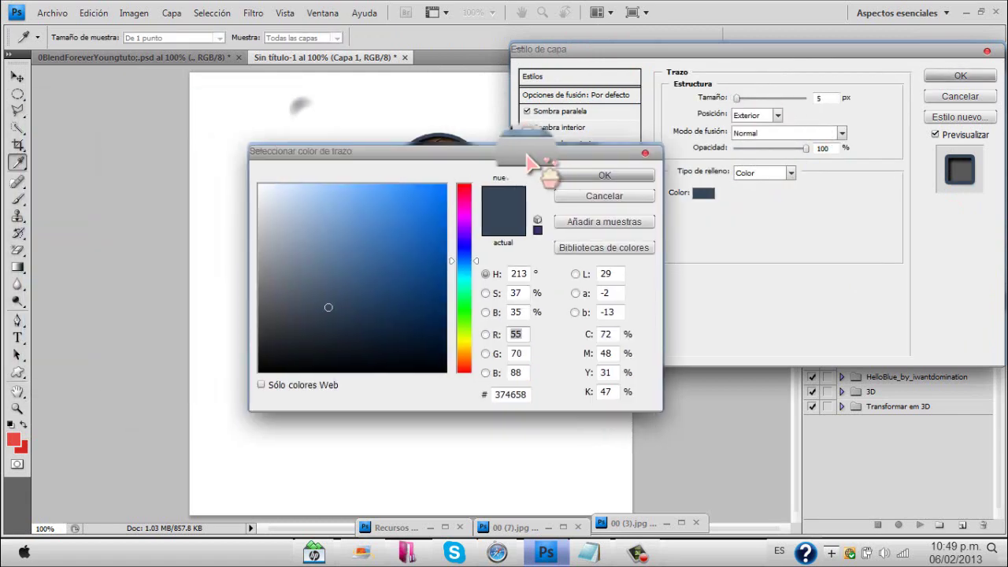
click(19, 436)
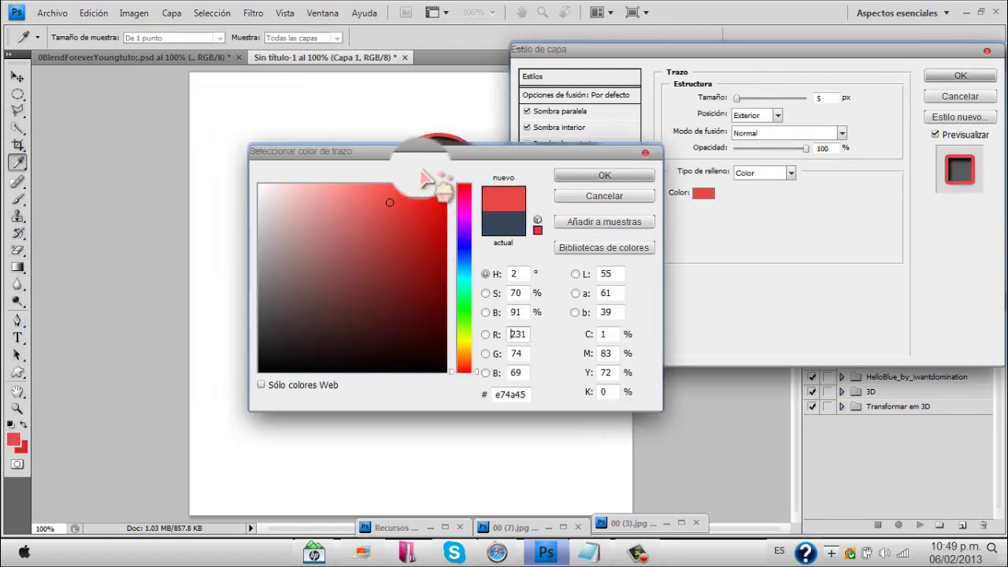
drag(598, 153, 911, 214)
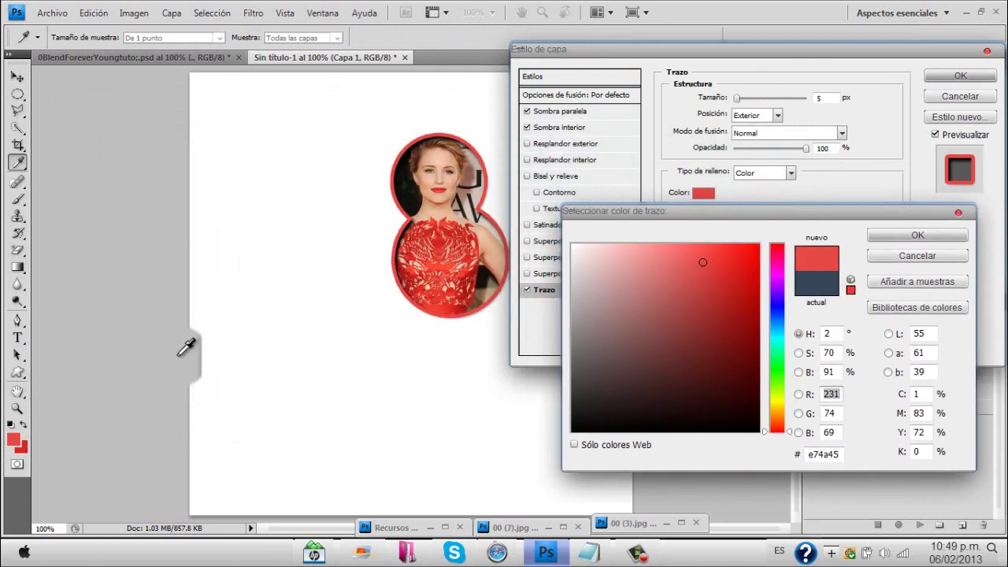
click(27, 451)
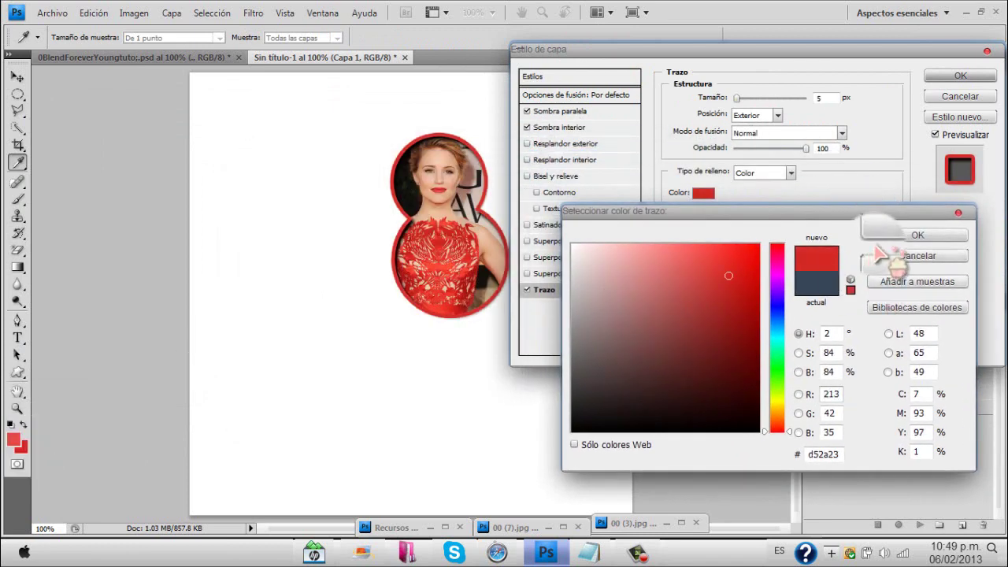
click(897, 235)
click(959, 76)
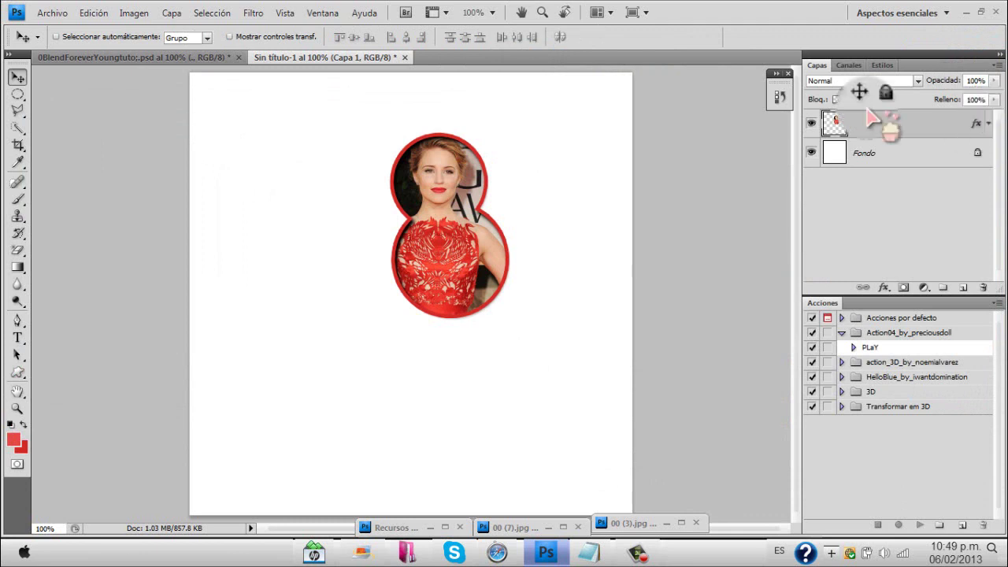
- Move the red-outlined cutout into the upper-left corner of the canvas, partly beyond its edges
key(ctrl+t)
drag(482, 157, 273, 88)
key(Return)
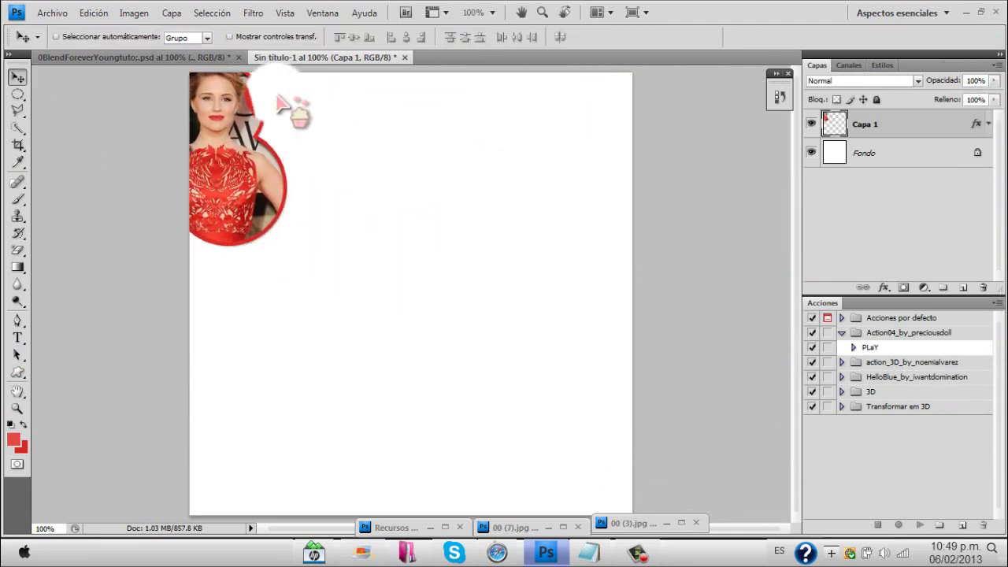
- Examine the double-circle layer and repeated pattern layer in 0BlendForeverYoungtuto;.psd, and return to Sin título-1
click(145, 57)
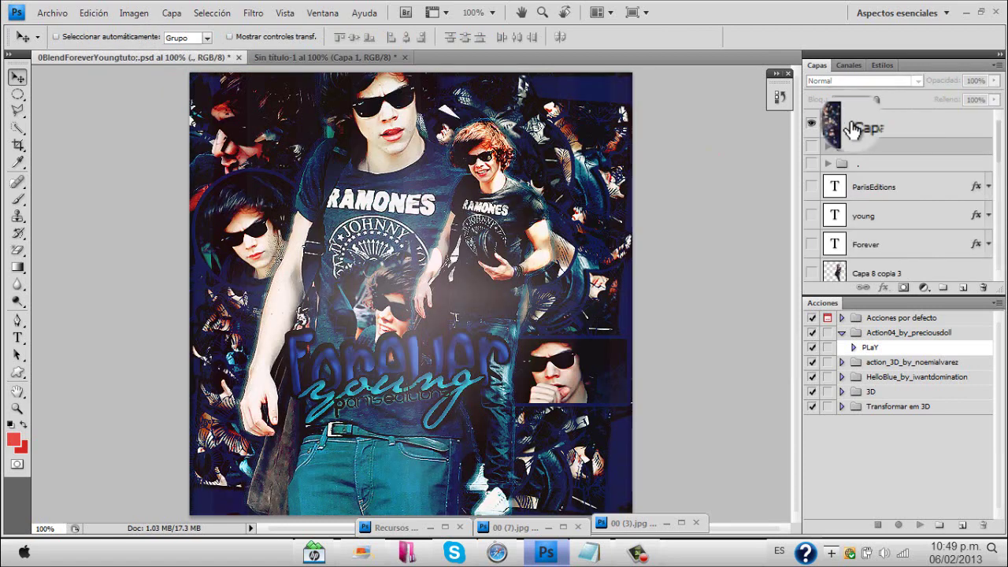
click(814, 126)
drag(998, 153, 999, 294)
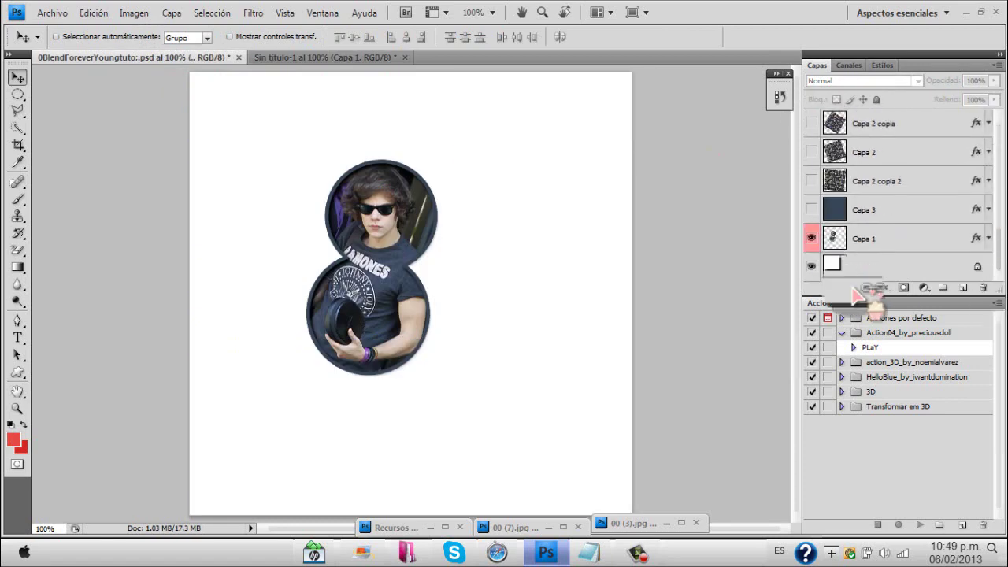
click(811, 181)
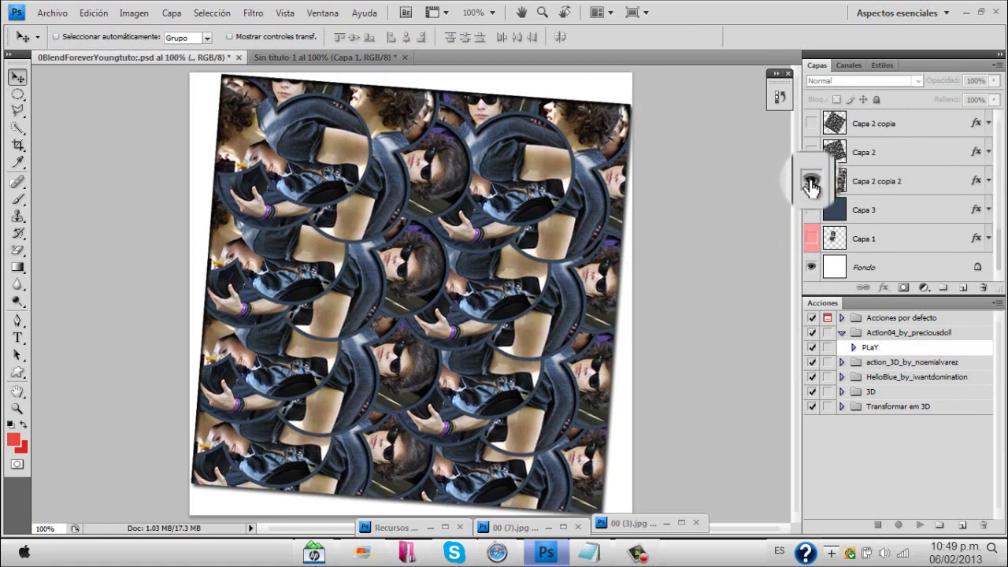
click(322, 57)
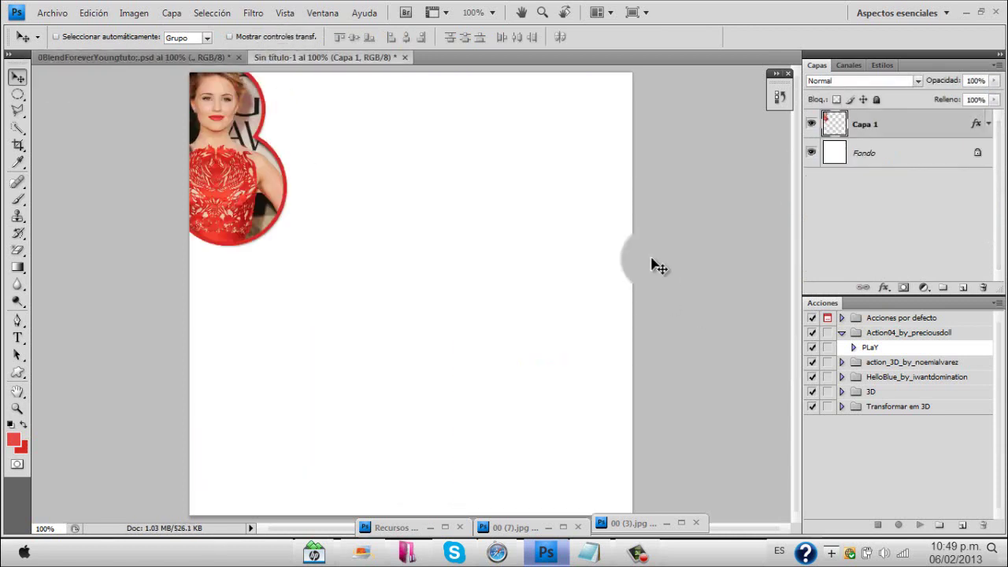
double_click(636, 523)
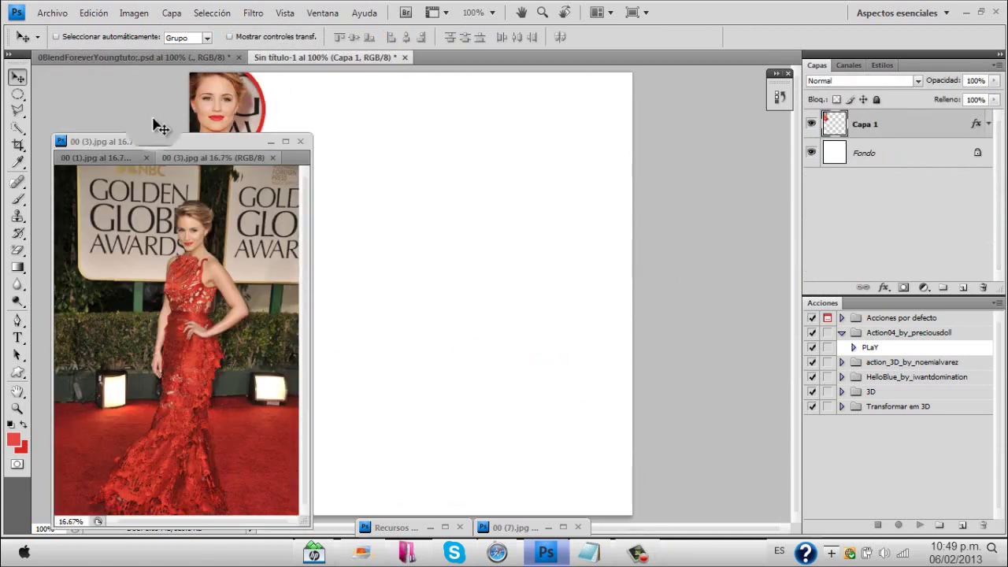
click(264, 148)
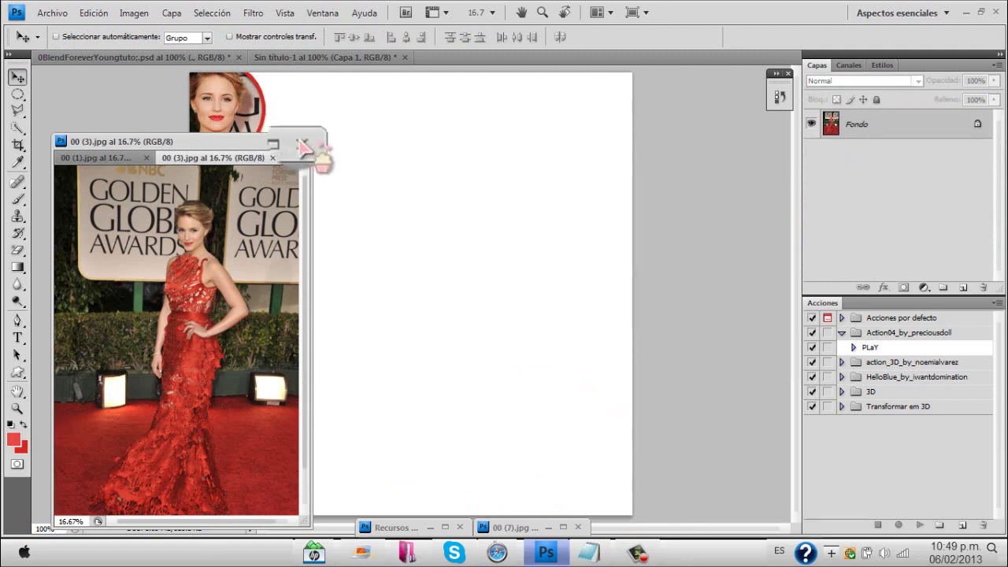
click(269, 145)
- Transfer the double-circle selection from 00 (7).jpg to 00 (2).jpg, move that cutout into Sin título-1, and minimize the photo window
double_click(540, 526)
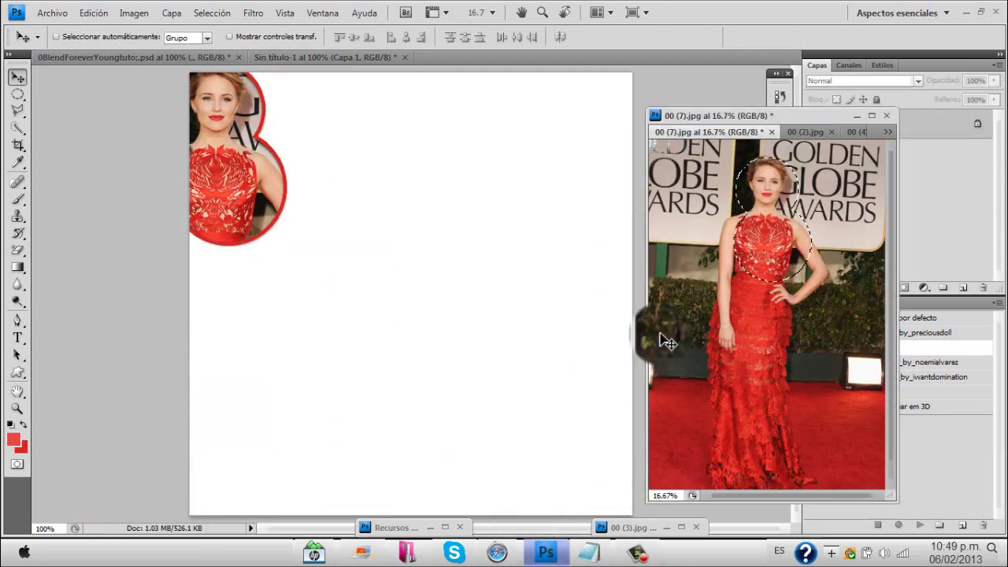
click(18, 93)
click(70, 92)
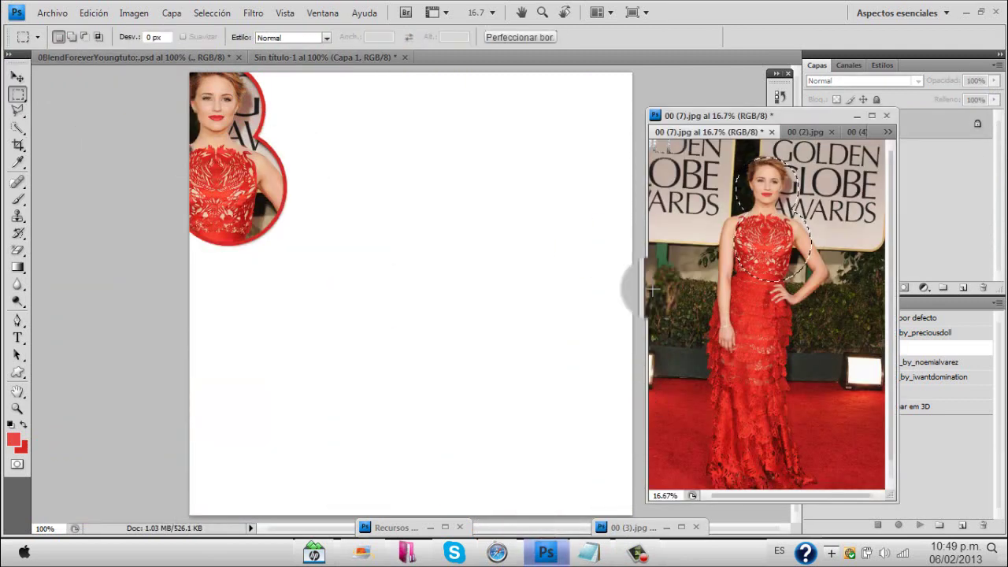
drag(764, 214, 513, 196)
click(17, 77)
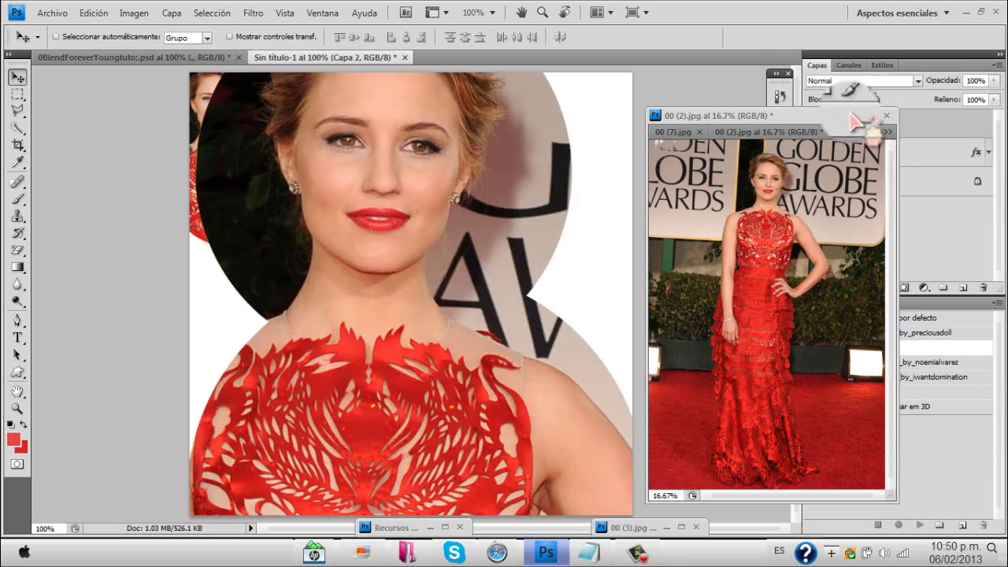
click(856, 117)
- Scale the Capa 2 cutout to 23% proportionally, rotate it by -4.2°, and place it beside the first cutout
key(ctrl+t)
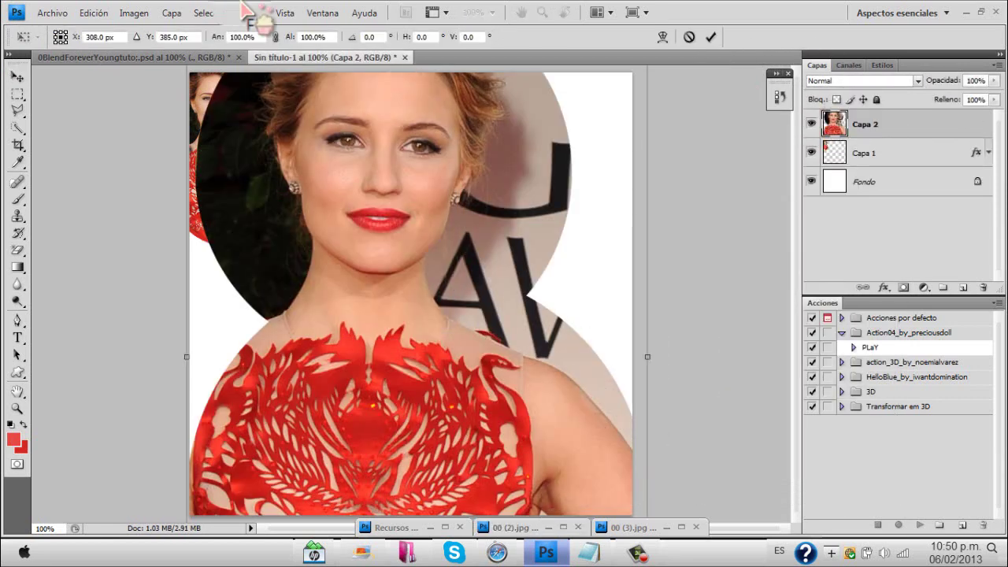
drag(277, 39, 226, 34)
drag(400, 185, 386, 185)
drag(429, 346, 379, 197)
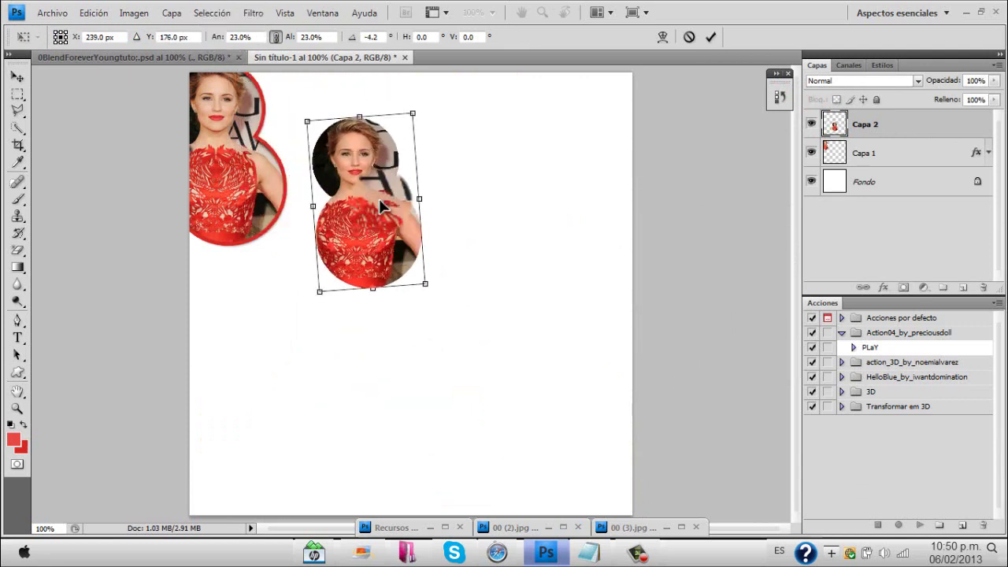
key(Return)
- Copy the layer style from Capa 1 to Capa 2 and collapse its effects list
right_click(897, 153)
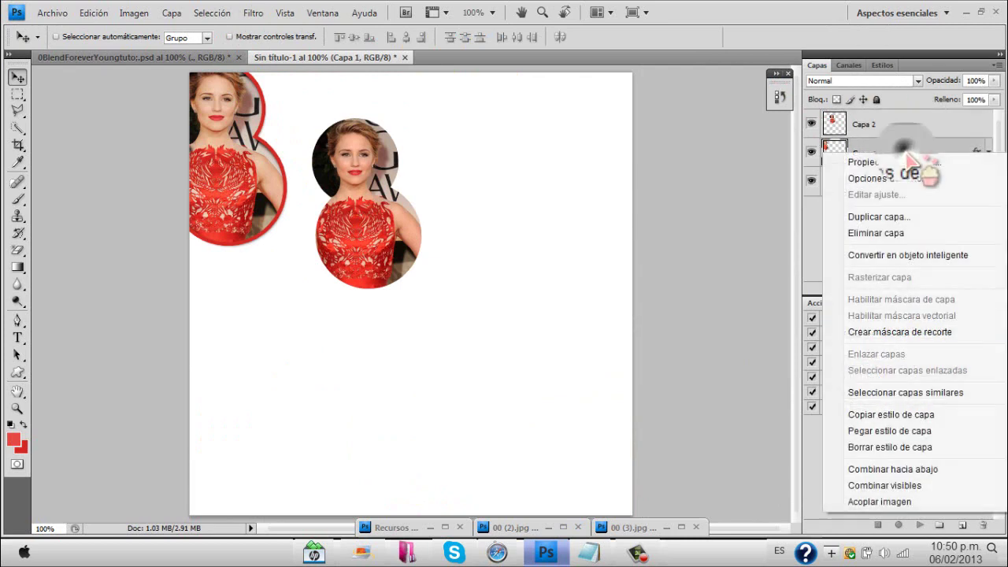
click(896, 418)
right_click(913, 128)
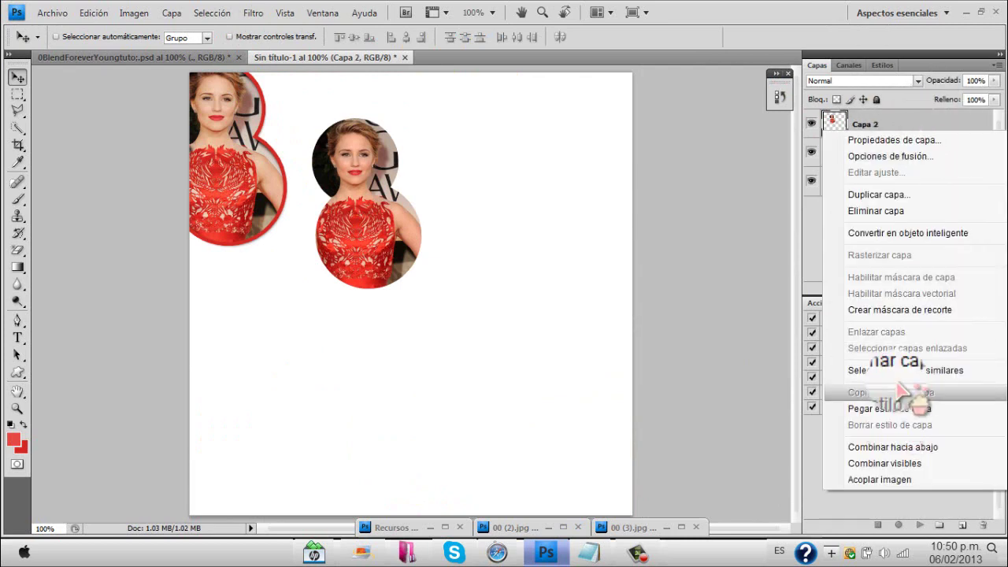
click(905, 407)
click(989, 128)
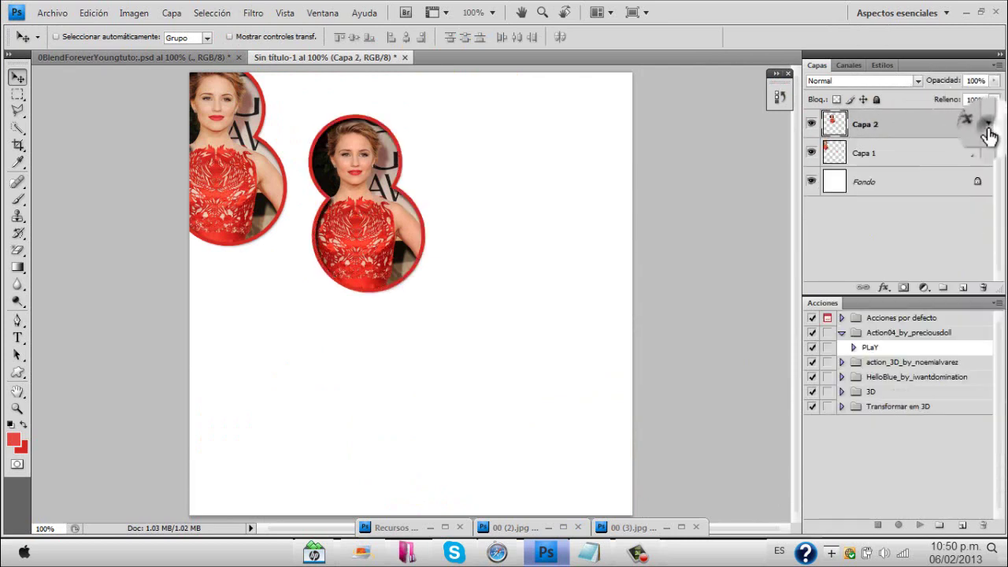
- Move the Capa 2 cutout to the right side of the canvas and bring the Capa 1 cutout fully onto it
drag(331, 188, 513, 203)
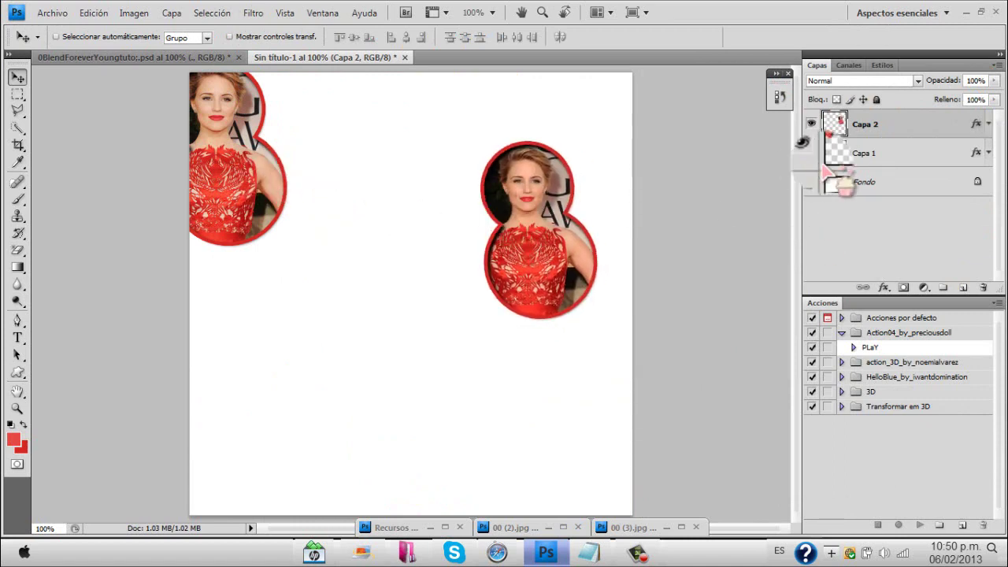
click(821, 154)
drag(349, 230, 506, 309)
drag(860, 148, 860, 156)
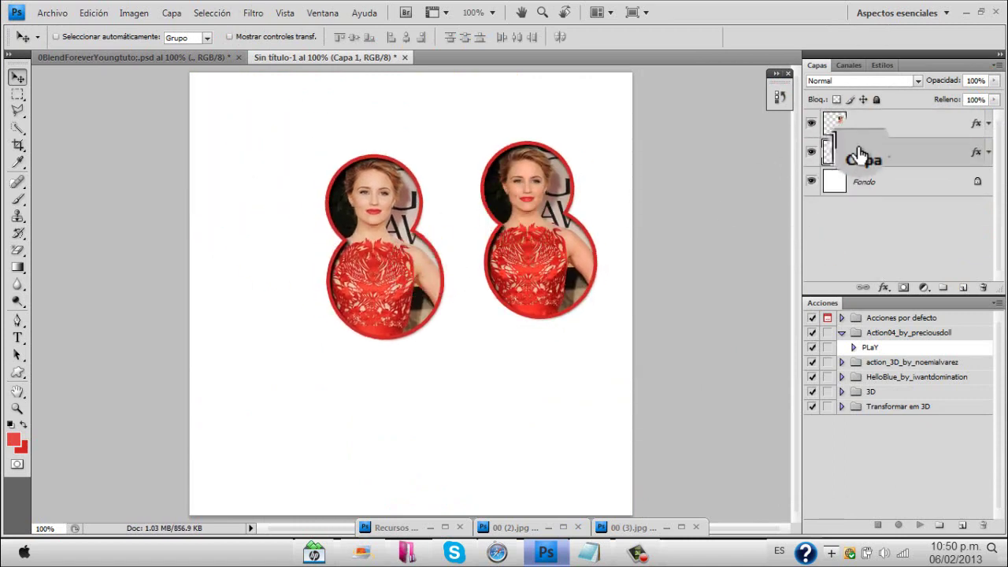
click(861, 128)
- Check the lower layers of 0BlendForeverYoungtuto;.psd to see how the double-circle cutouts are arranged
click(194, 58)
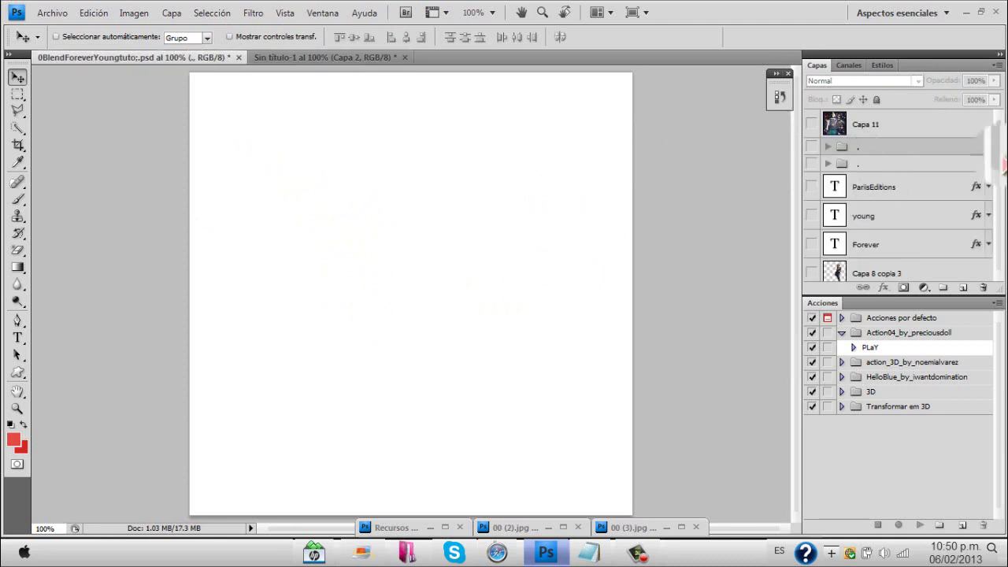
drag(997, 120, 998, 252)
drag(818, 185, 862, 146)
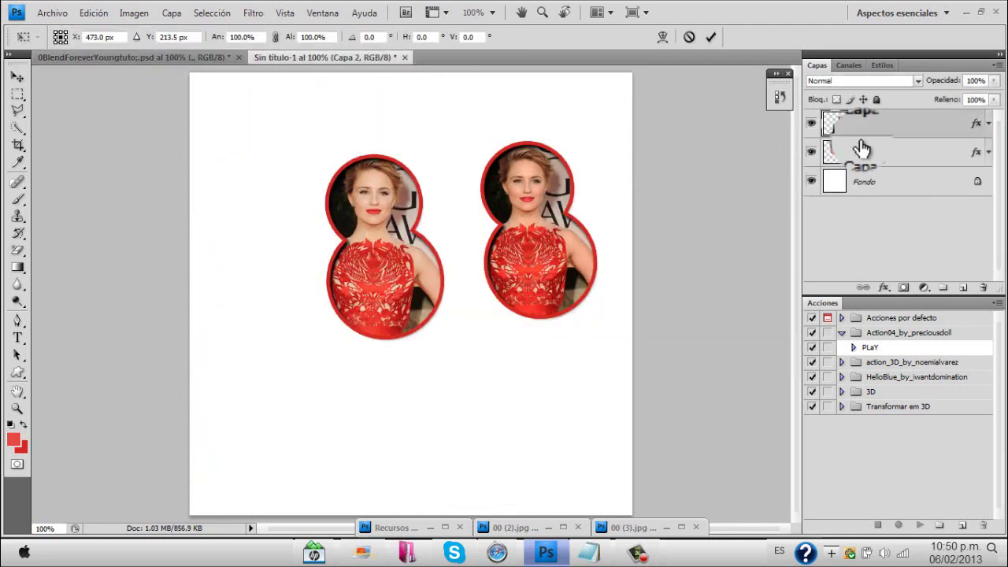
- Rotate the Capa 2 cutout sideways and place it across the lower part of the Capa 1 cutout
key(ctrl+t)
drag(596, 124, 463, 188)
drag(573, 197, 391, 223)
drag(463, 137, 424, 138)
mouse_move(394, 230)
mouse_down()
mouse_move(421, 230)
mouse_move(397, 248)
mouse_up()
key(Return)
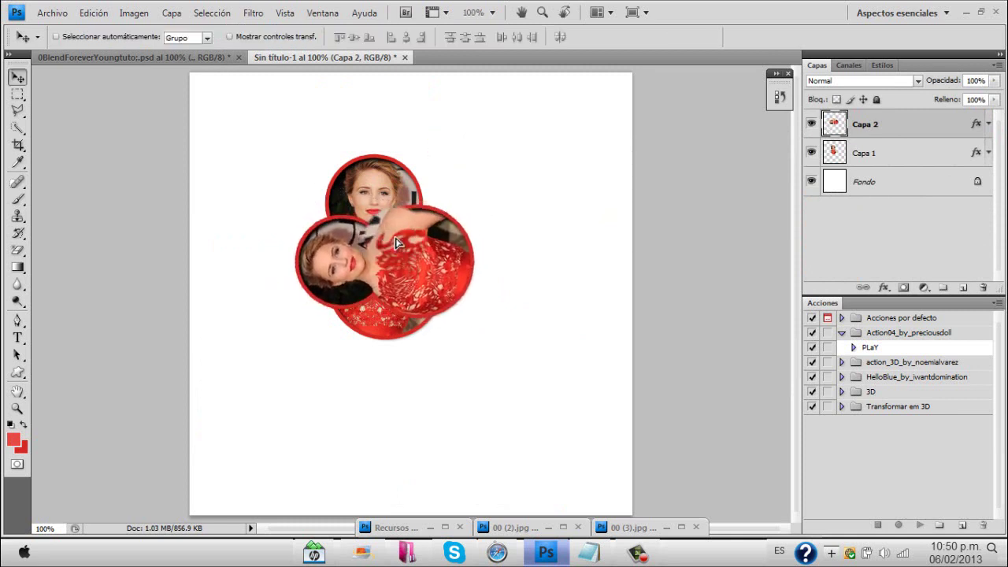
- Merge Capa 1 and Capa 2 into one layer and move the combined cutouts to the canvas's upper-left corner
shift+click(918, 155)
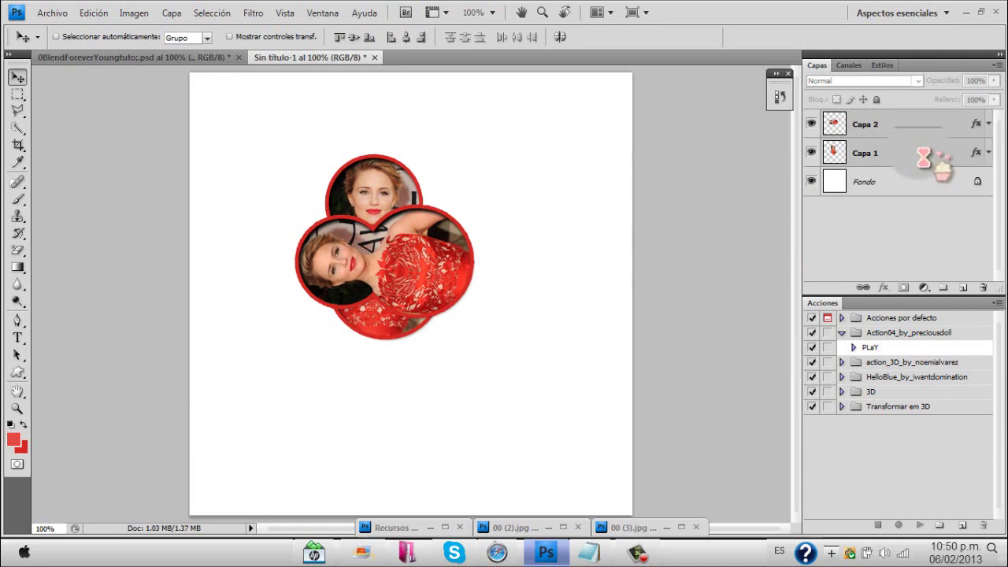
key(ctrl+e)
drag(387, 240, 218, 133)
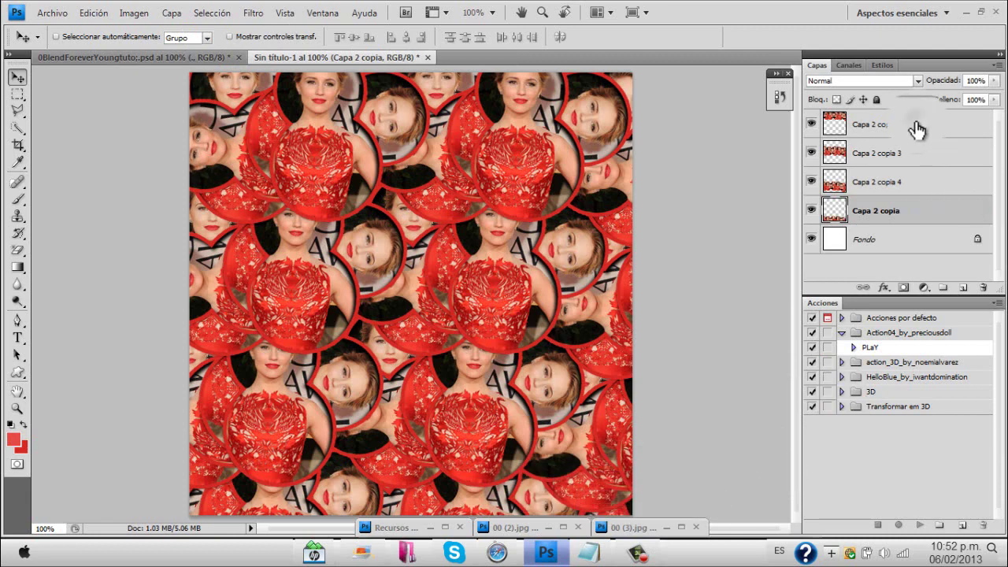
- Merge the four pattern row layers into one and add a blank layer directly above Fondo
shift+click(917, 130)
key(ctrl+e)
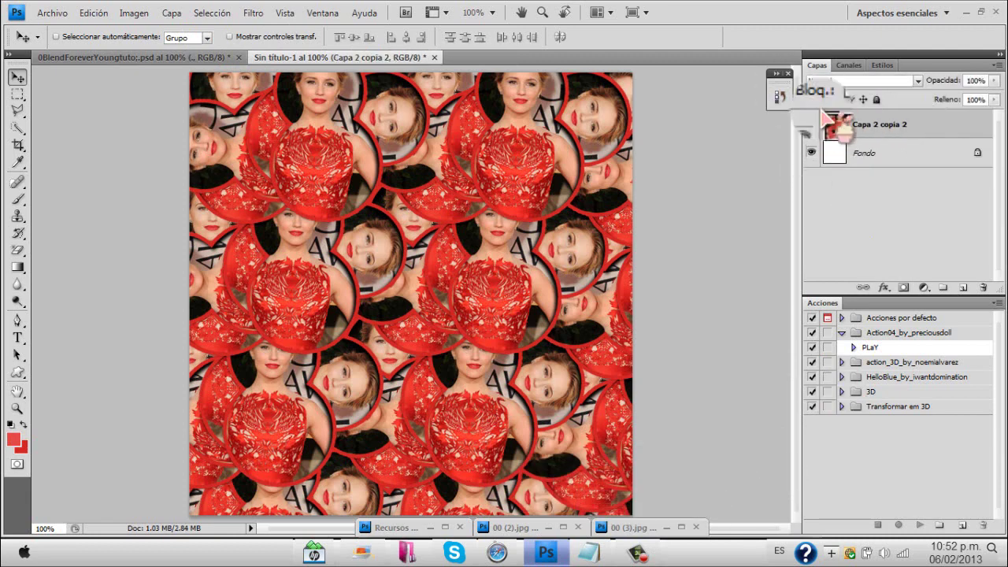
click(925, 152)
click(959, 288)
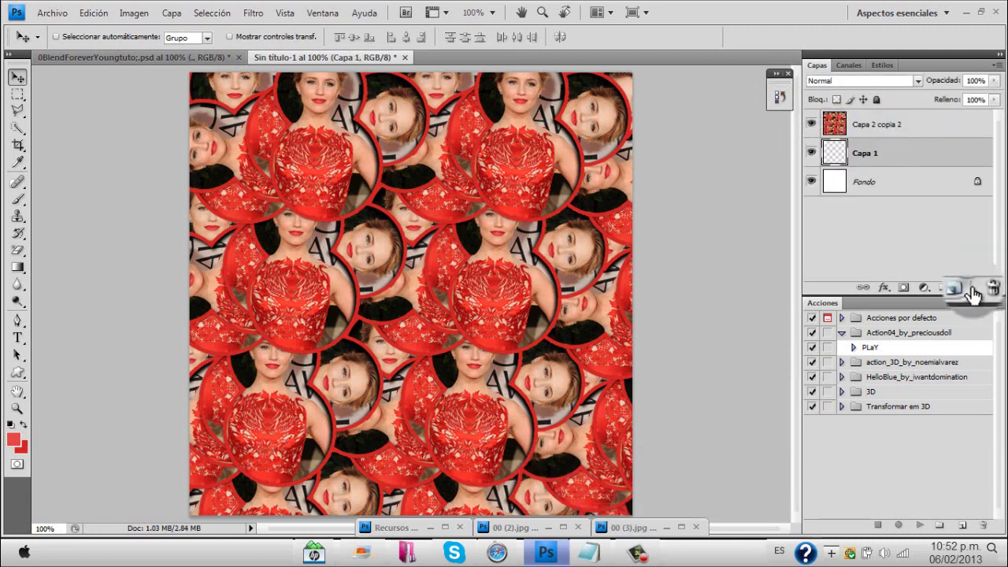
click(811, 125)
click(811, 125)
click(811, 125)
click(811, 125)
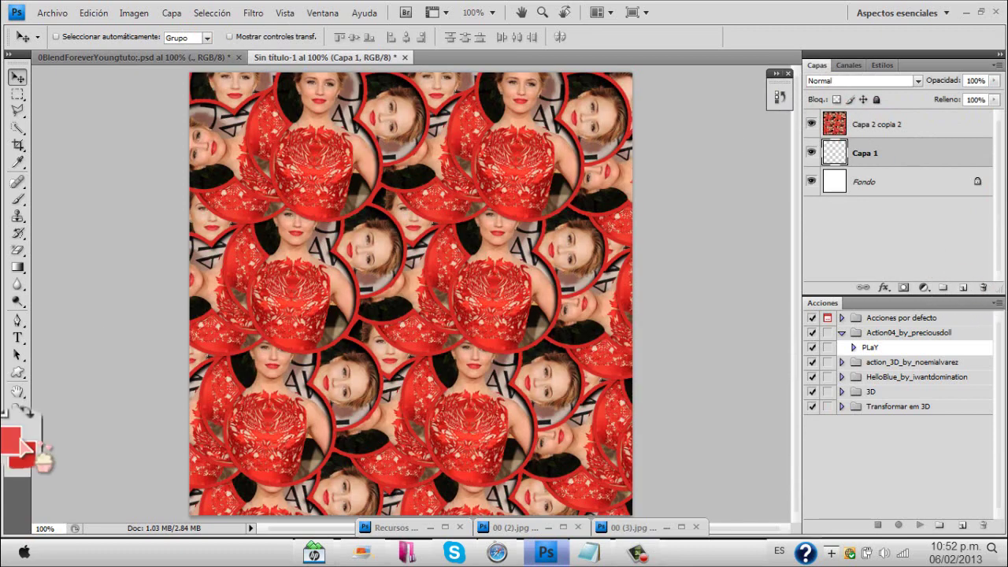
- Fill the new layer with the darker red using the Paint Bucket, and reselect the pattern layer Capa 2 copia 2
click(17, 260)
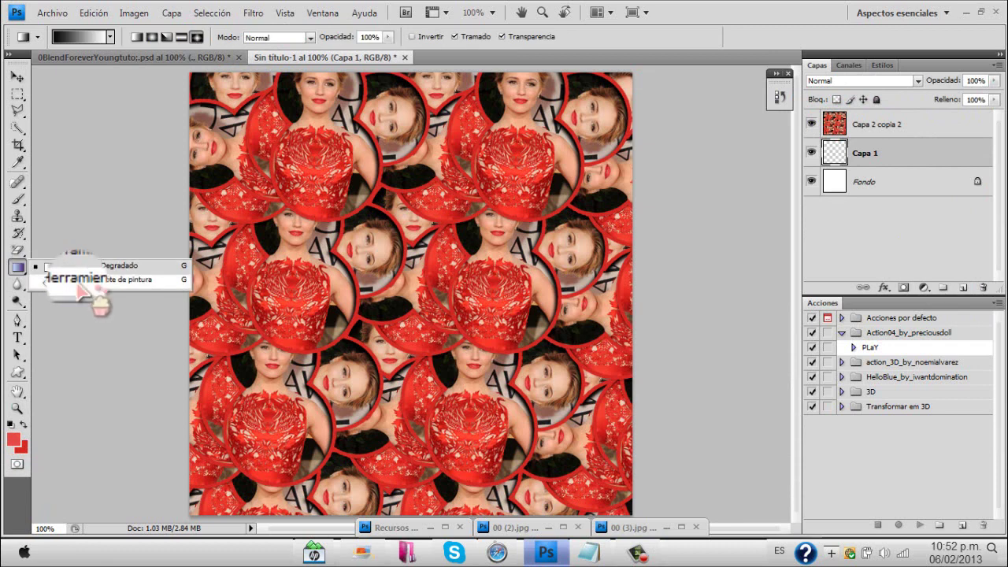
click(63, 275)
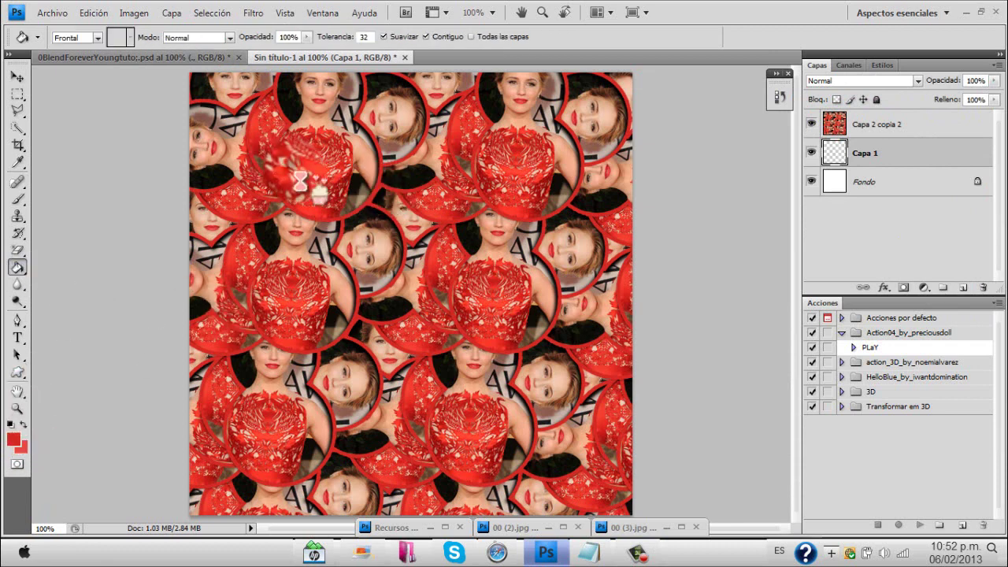
click(264, 161)
click(18, 77)
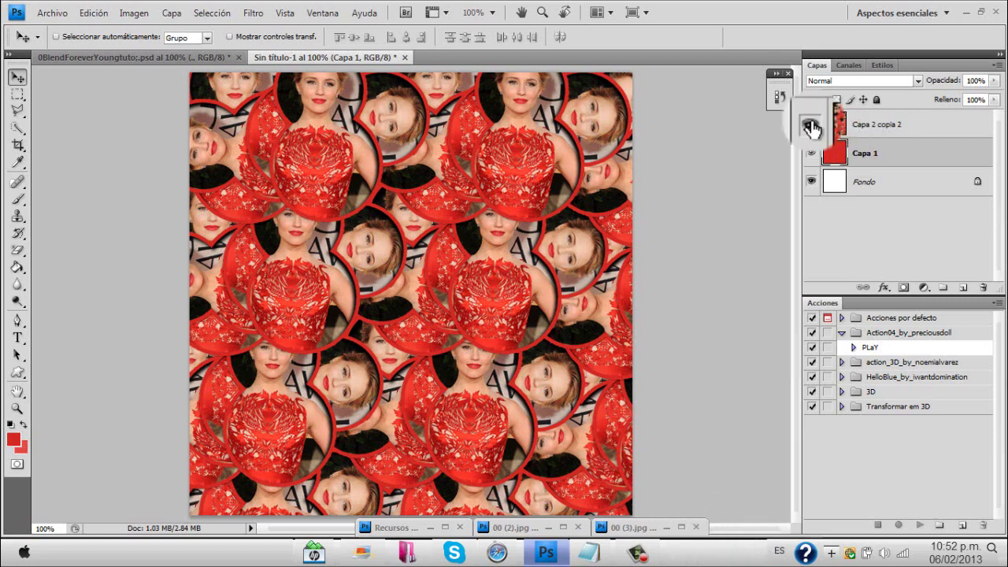
drag(880, 126, 911, 151)
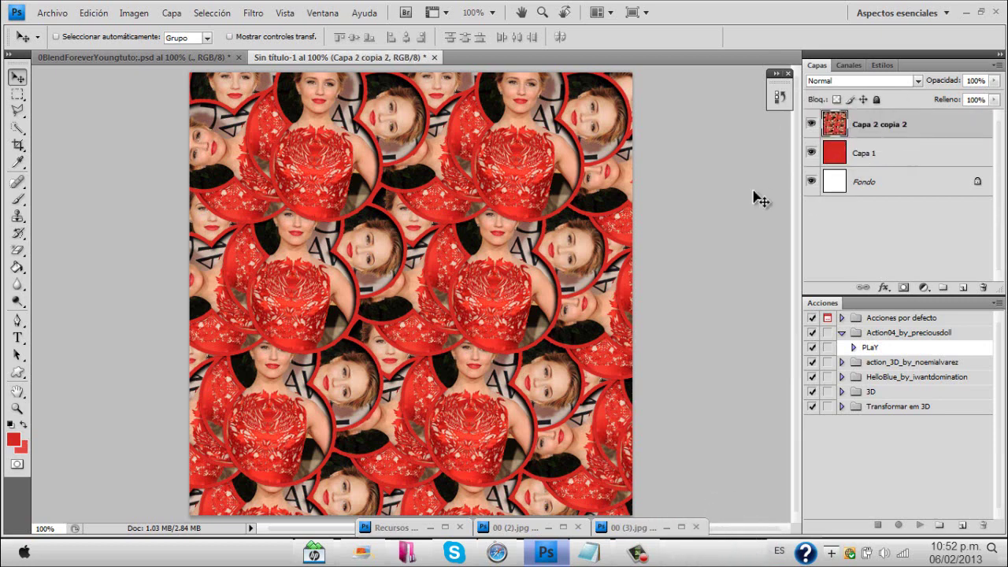
- Duplicate the pattern layer Capa 2 copia 2 twice, hide both duplicates and reselect the original pattern layer
click(813, 126)
click(814, 126)
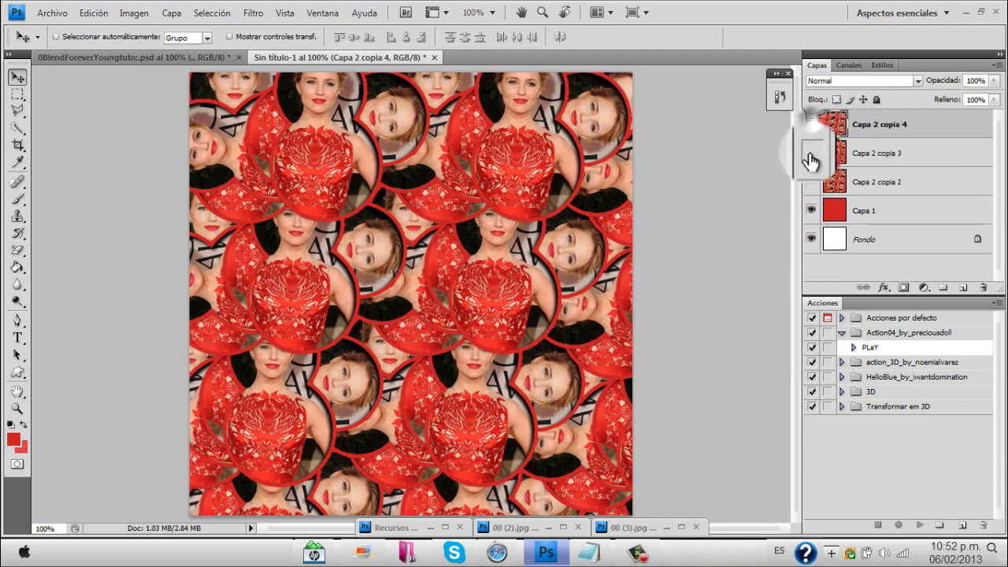
click(811, 182)
click(877, 182)
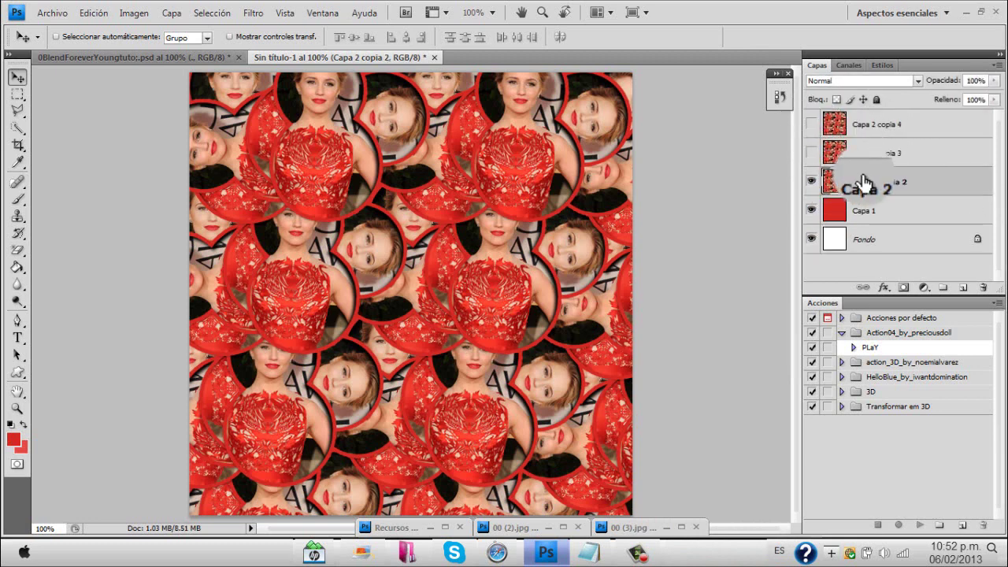
- Crop the three pattern layers to the canvas bounds so nothing extends past its edges
key(ctrl+t)
key(Return)
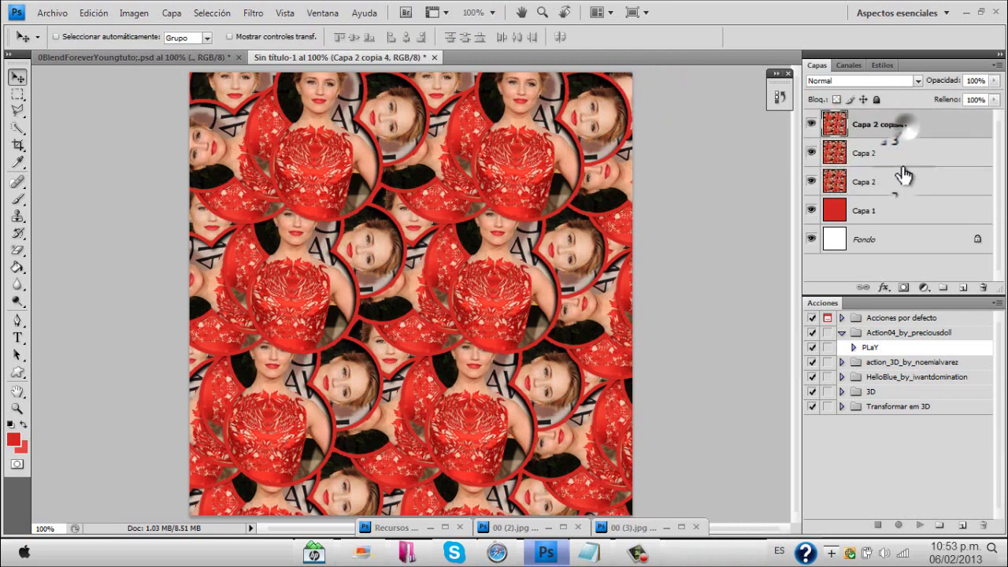
click(16, 145)
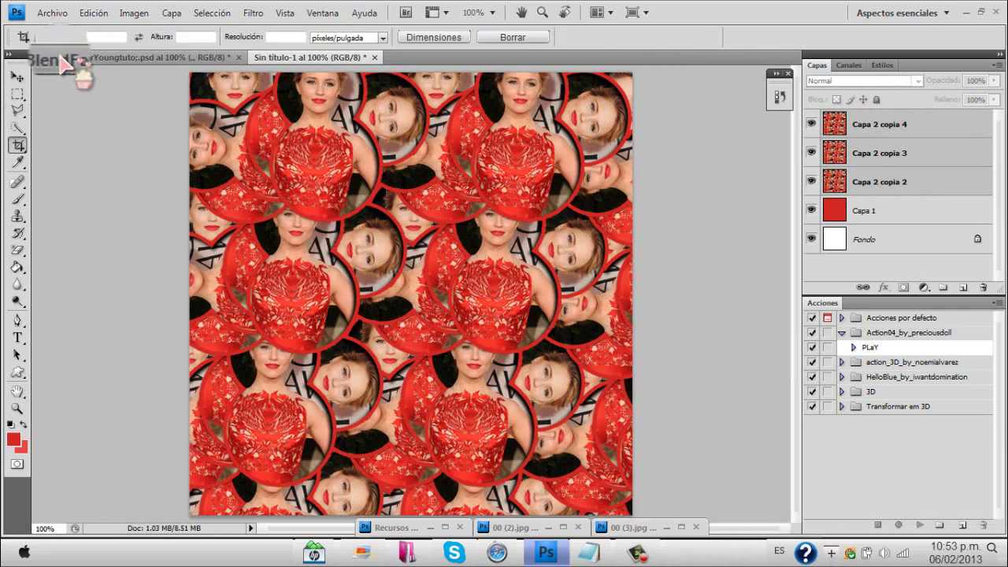
click(17, 76)
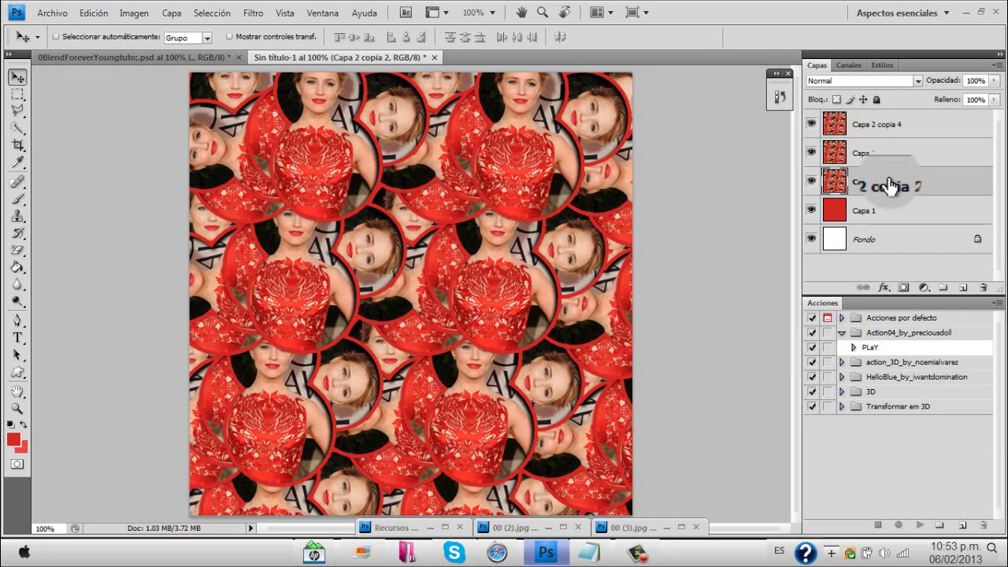
- Rotate Capa 2 copia 2 about 5.3° clockwise and hide the two pattern copies above it
key(ctrl+t)
drag(682, 117, 700, 141)
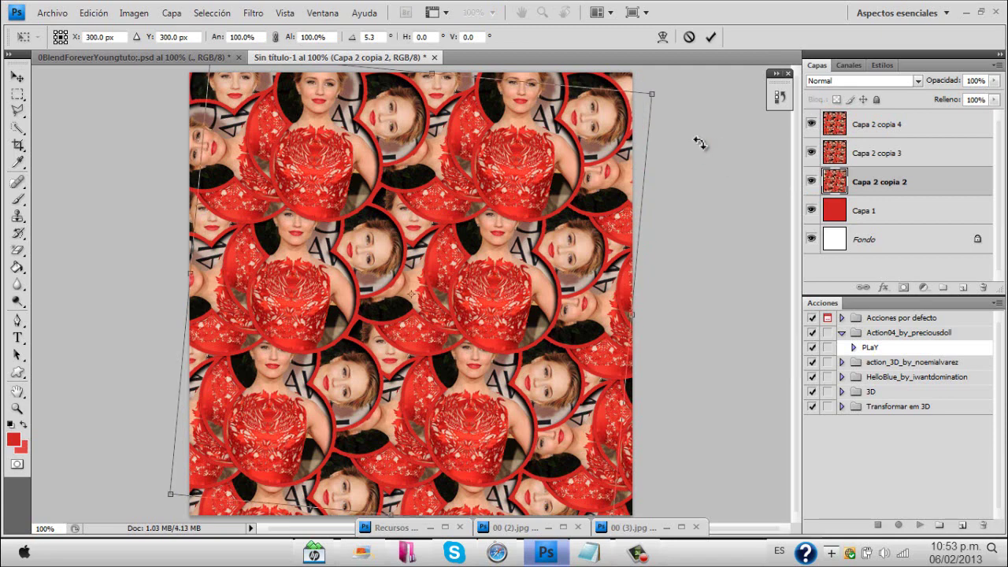
click(711, 37)
click(811, 153)
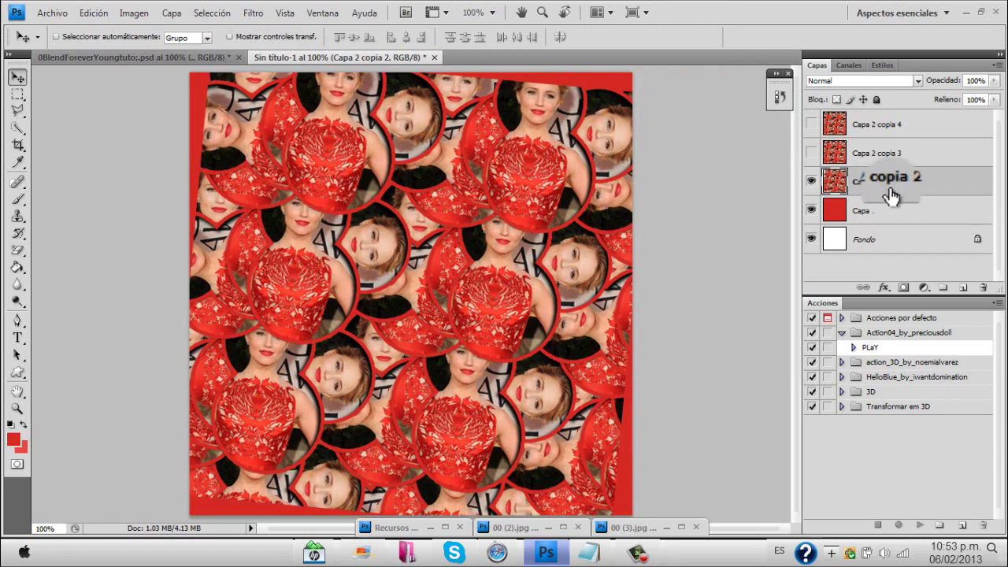
- Rotate Capa 2 copia 2 a further 1.8° or so clockwise
drag(890, 196, 888, 183)
key(ctrl+t)
drag(776, 126, 785, 148)
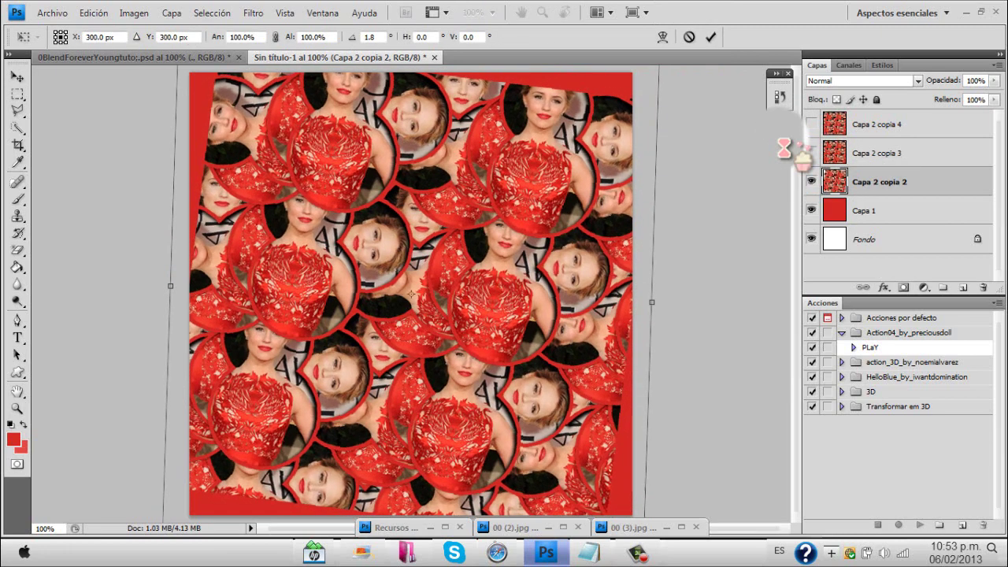
key(Return)
- Add a drop shadow (Sombra paralela) and an inner shadow (Sombra interior) to Capa 2 copia 2
double_click(951, 178)
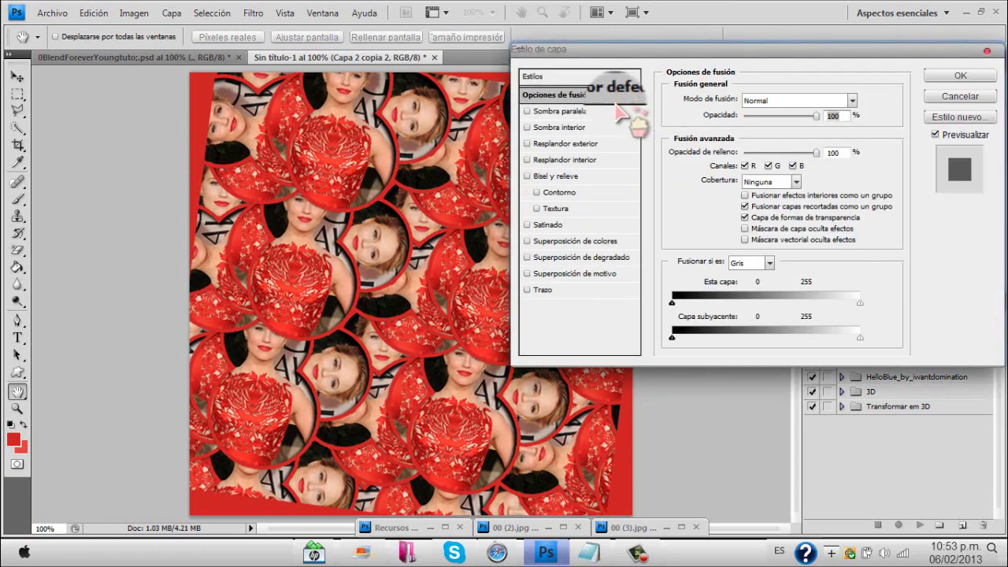
click(614, 111)
click(573, 127)
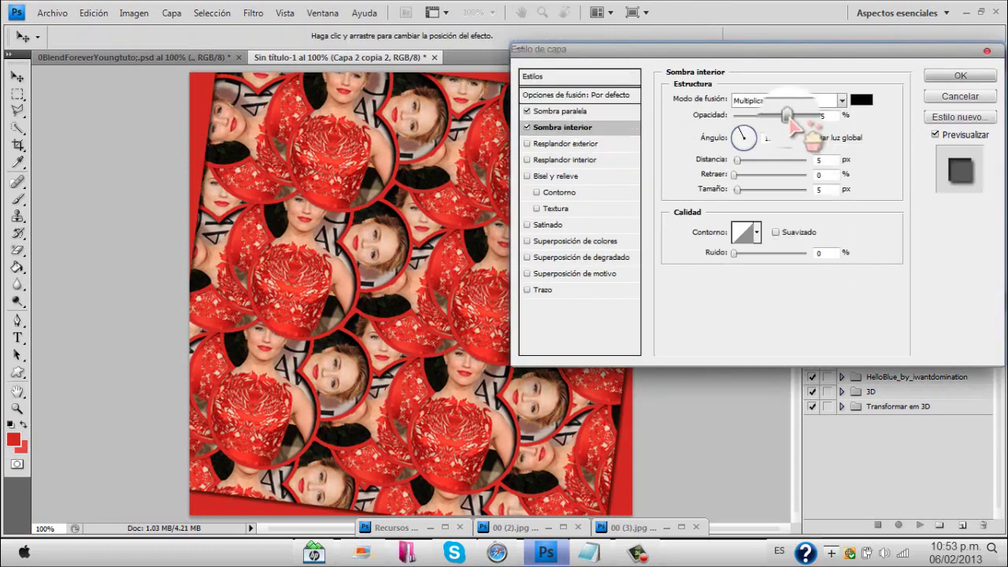
click(957, 77)
- Examine the background, rotated pattern layers and shadow settings in the reference 0BlendForeverYoungtuto;.psd, and return to Sin título-1
click(221, 58)
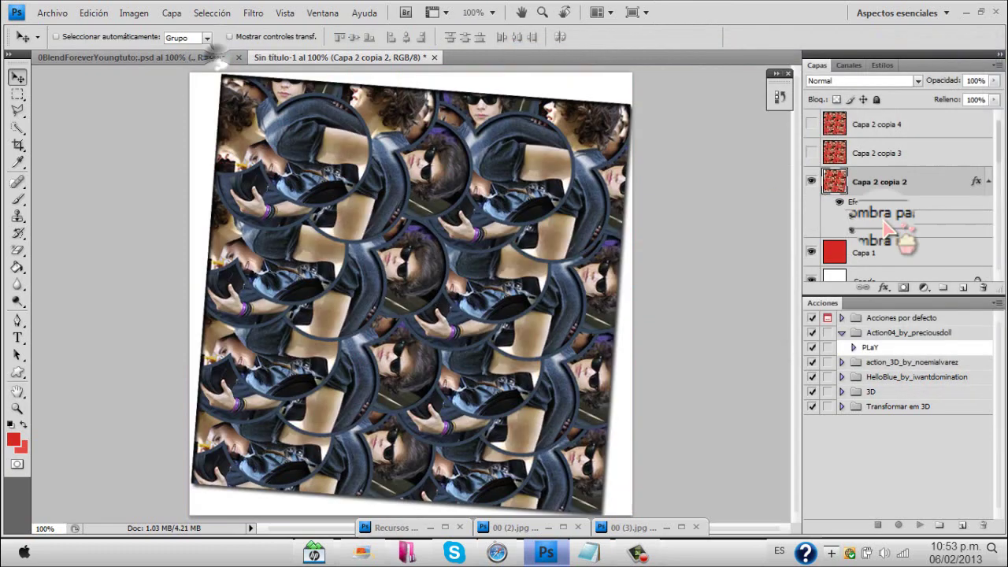
drag(1000, 146, 1000, 258)
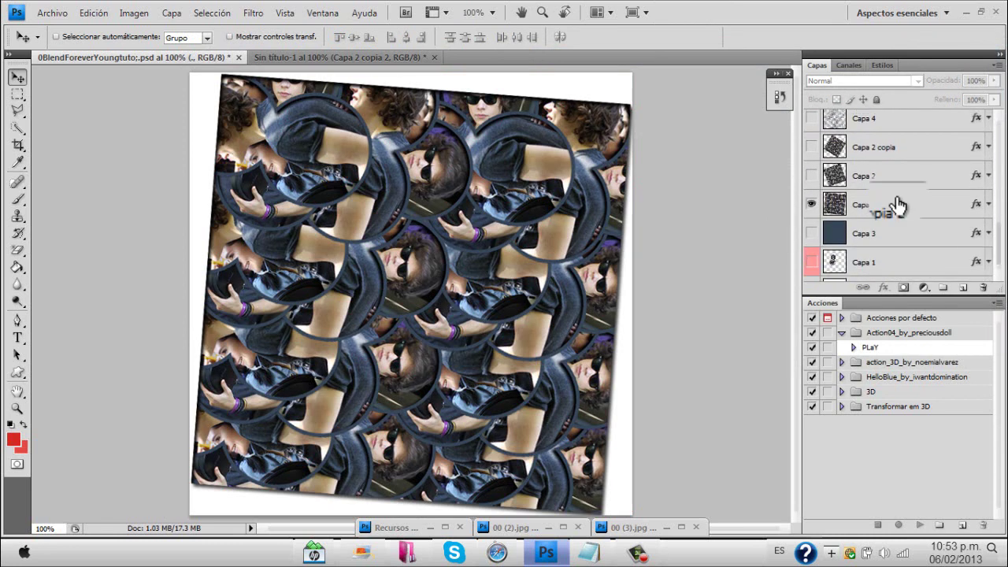
click(811, 233)
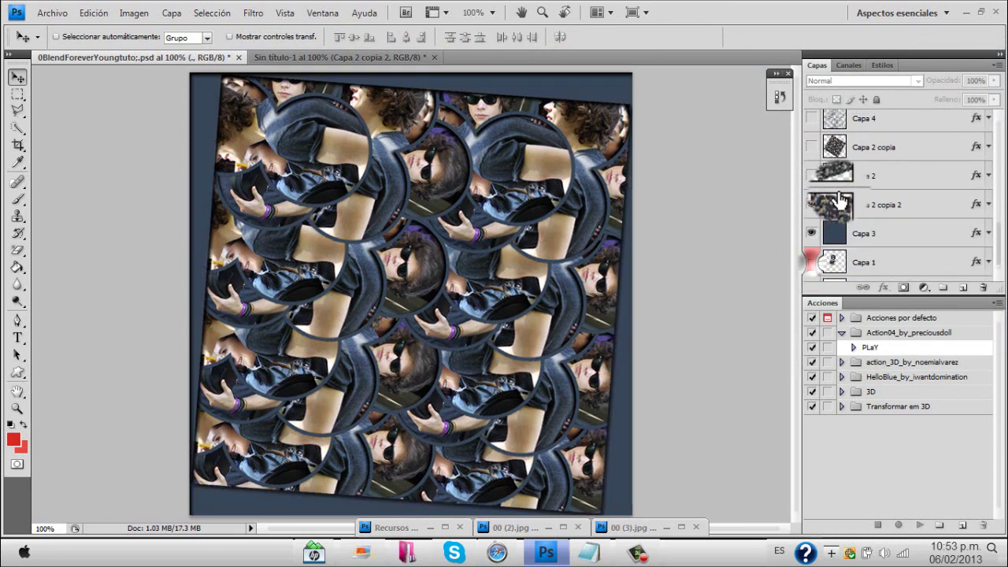
drag(896, 205, 887, 209)
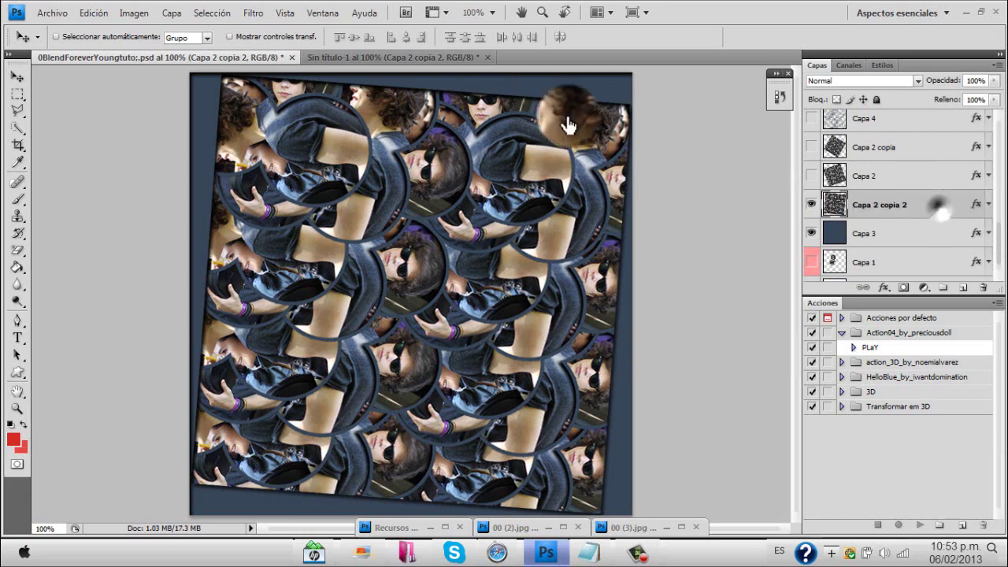
double_click(940, 205)
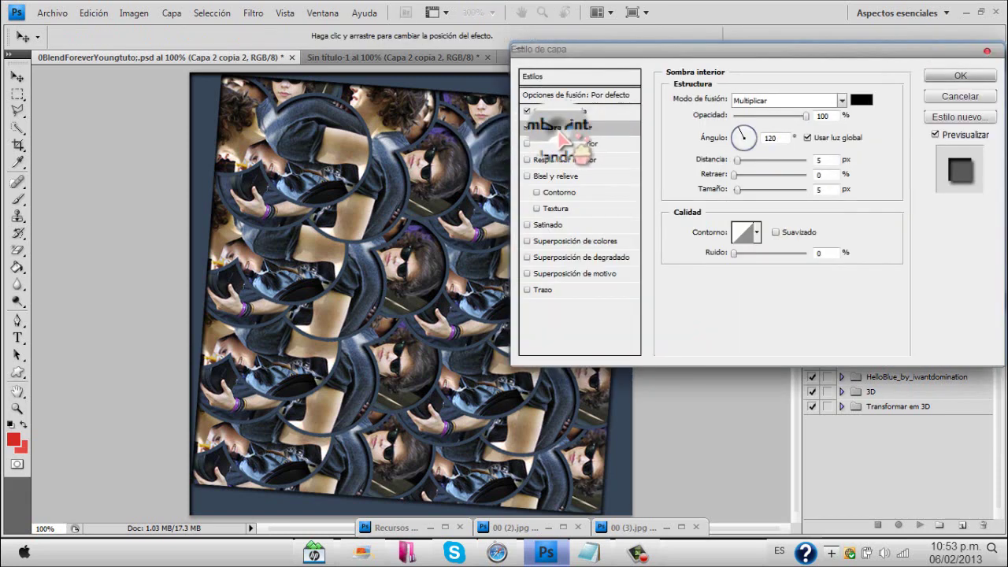
click(960, 76)
click(812, 175)
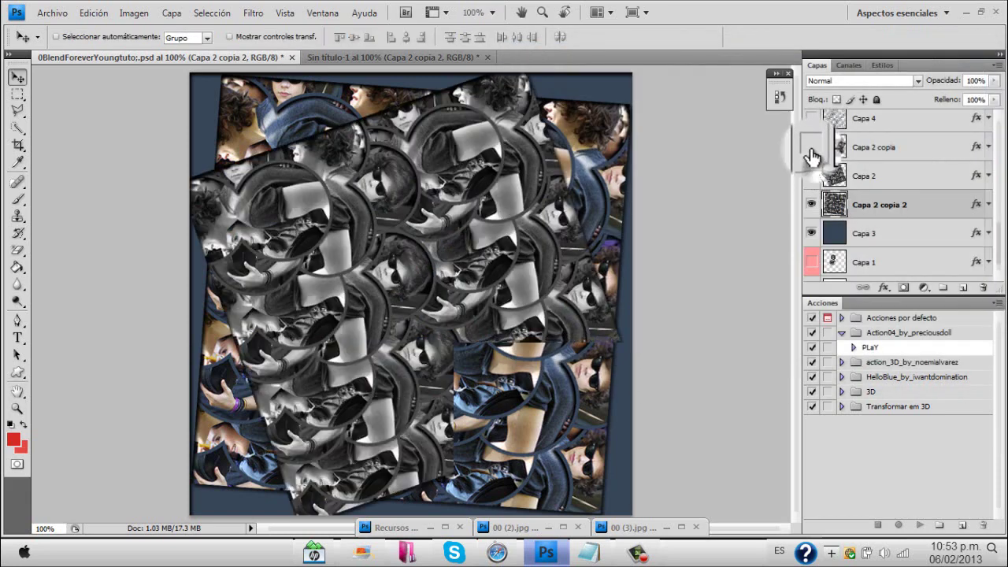
click(812, 147)
click(350, 57)
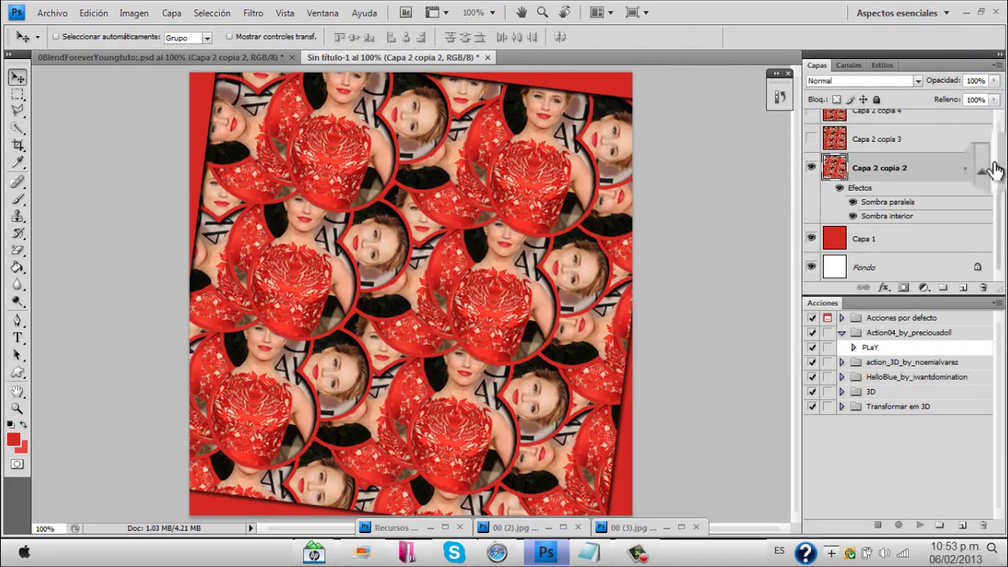
- Show Capa 2 copia 3, scale it proportionally to 80% and rotate it to about -17°
click(981, 169)
click(812, 153)
click(944, 157)
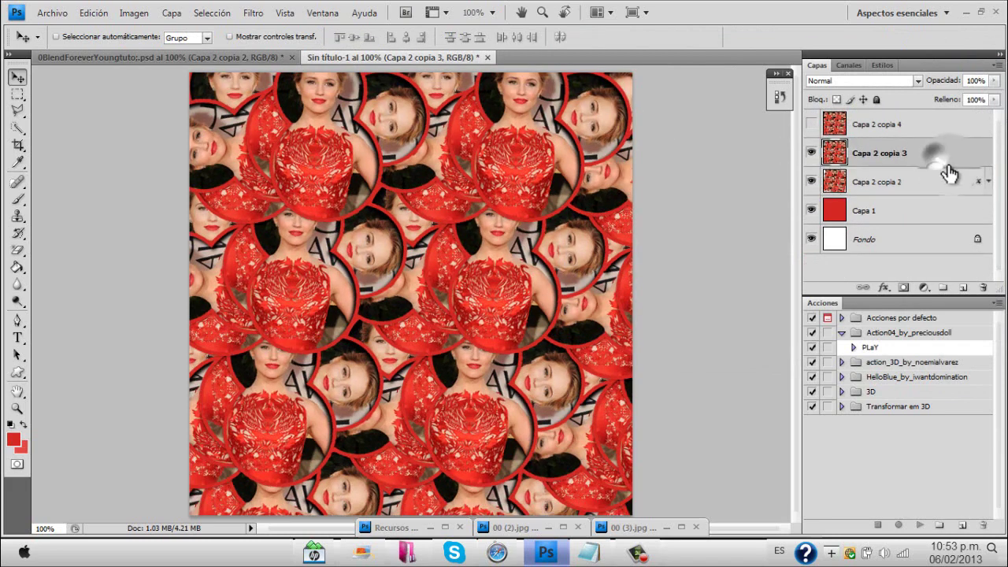
key(ctrl+t)
click(275, 37)
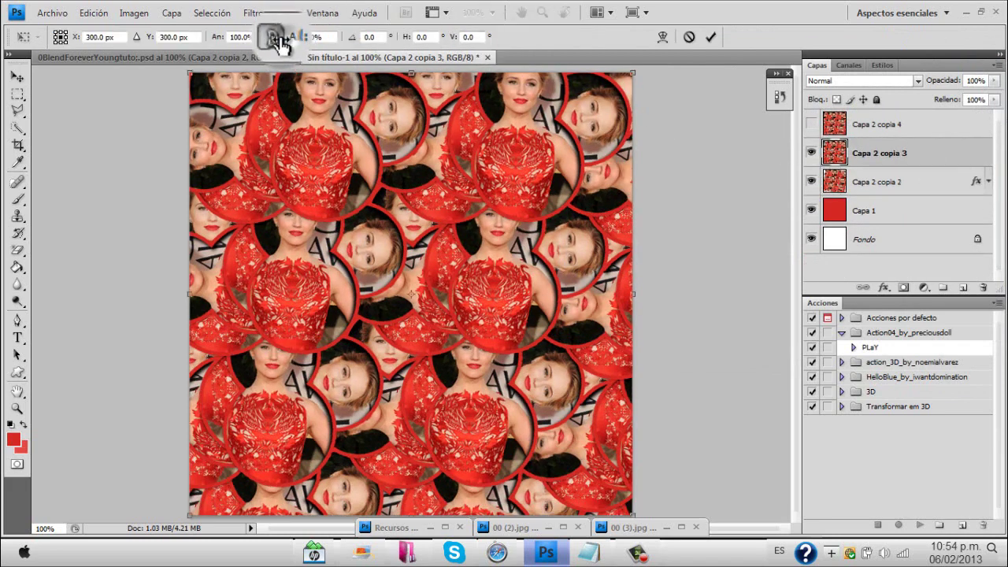
drag(281, 42, 245, 106)
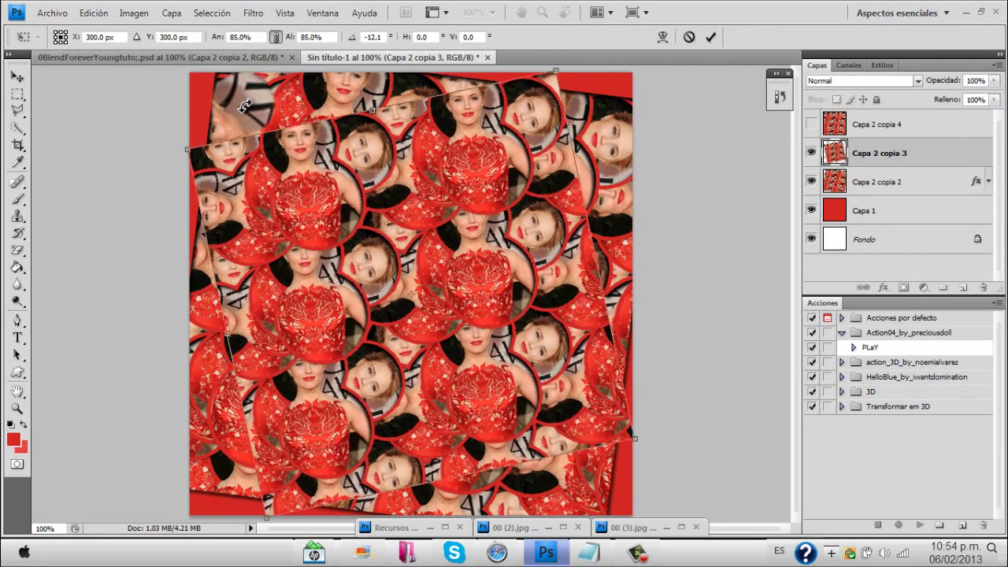
drag(289, 43, 285, 42)
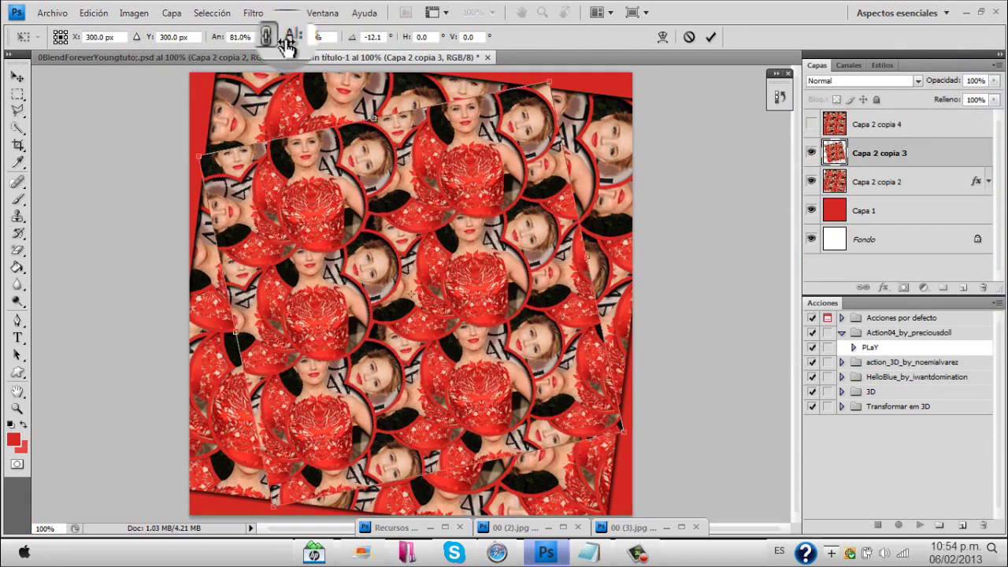
drag(290, 100, 274, 103)
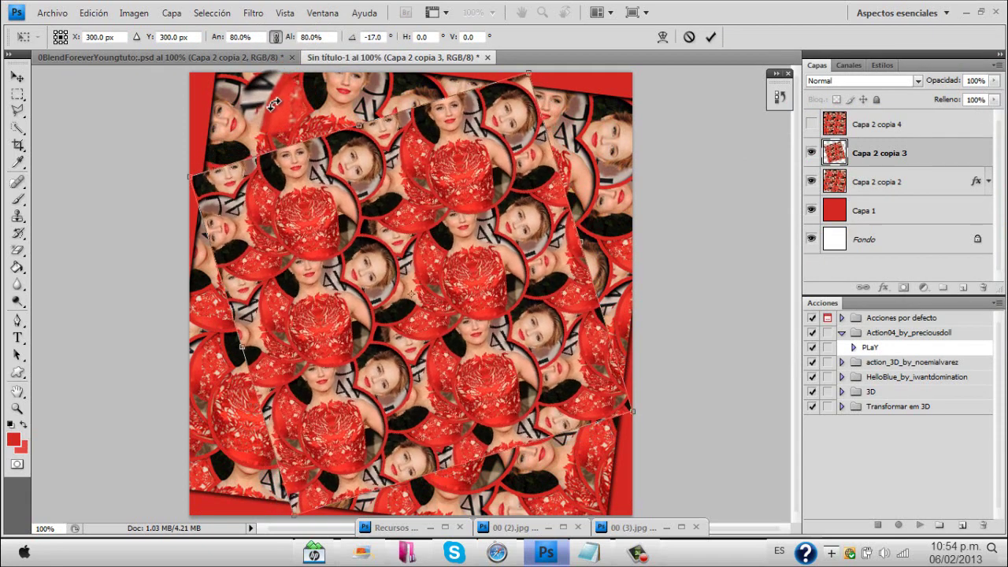
key(Return)
- Copy the layer style of Capa 2 copia 2 onto Capa 2 copia 3 and desaturate Capa 2 copia 3
right_click(919, 186)
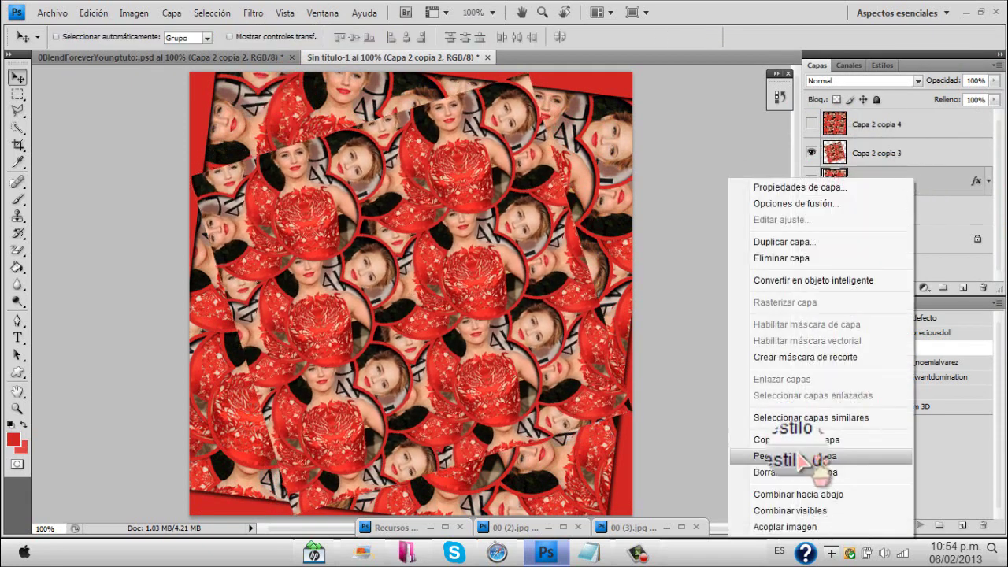
click(800, 441)
right_click(946, 159)
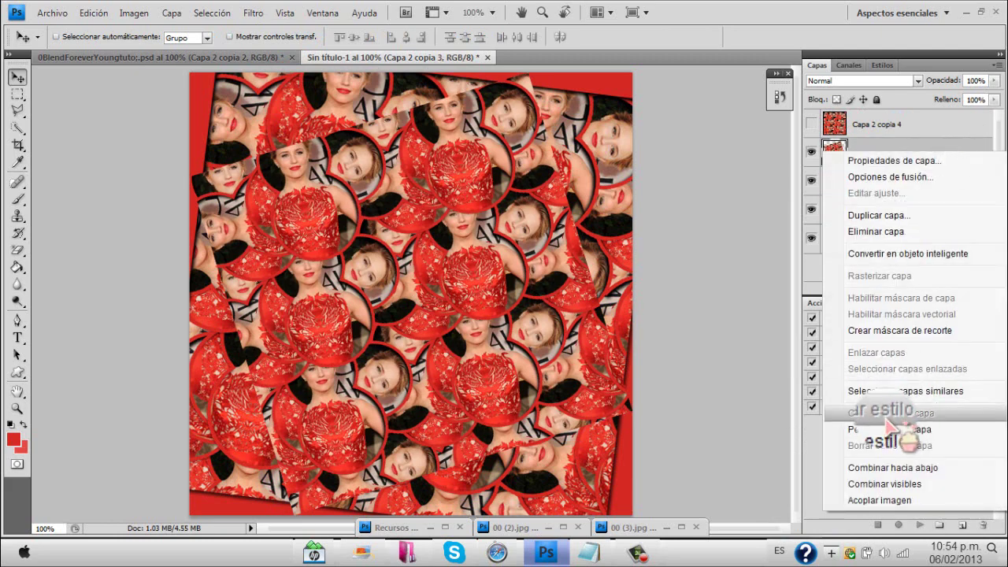
click(969, 417)
click(989, 152)
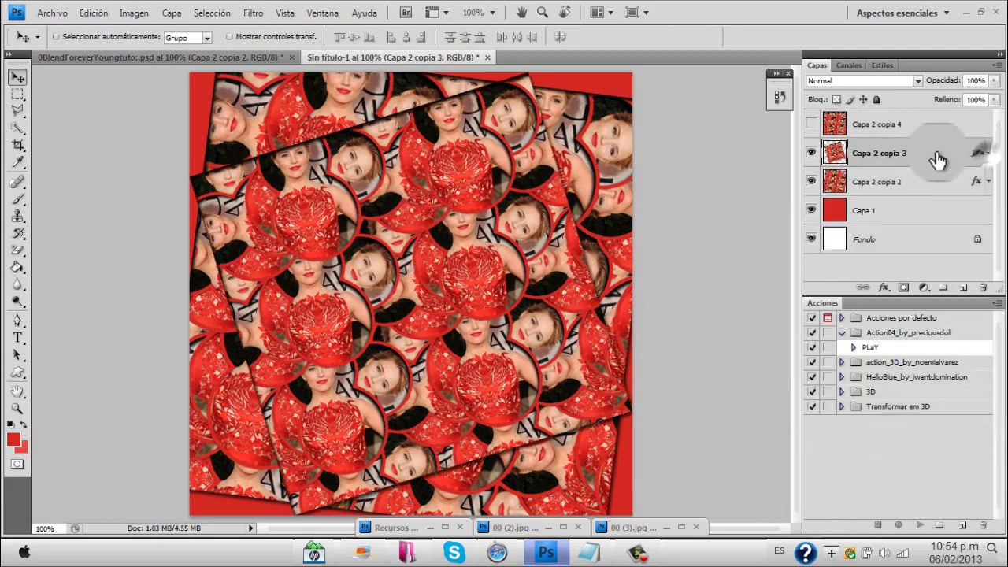
drag(937, 160, 902, 128)
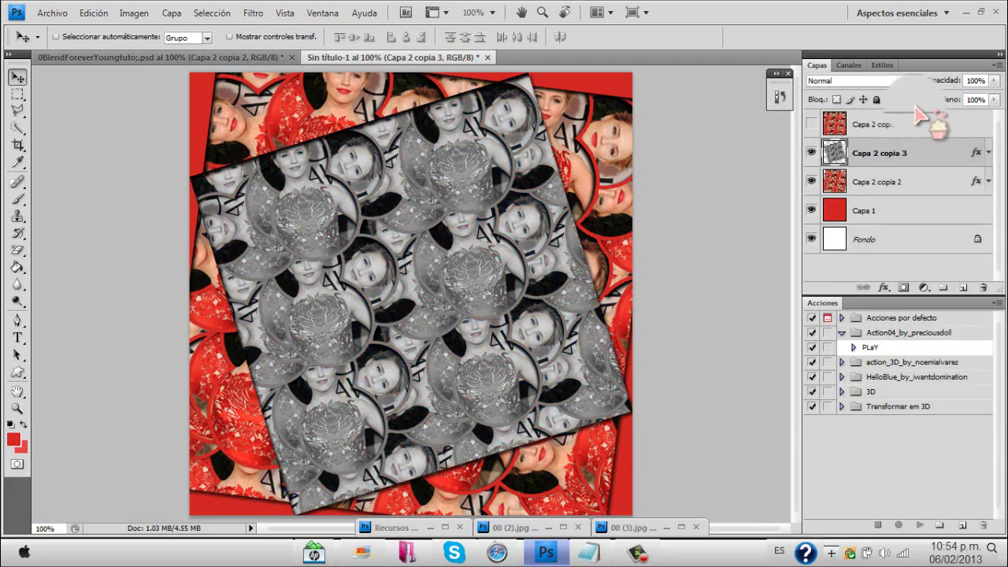
- Show Capa 2 copia 4, scale it proportionally to 70% and rotate it to about 29.7°
click(811, 124)
click(943, 130)
key(ctrl+t)
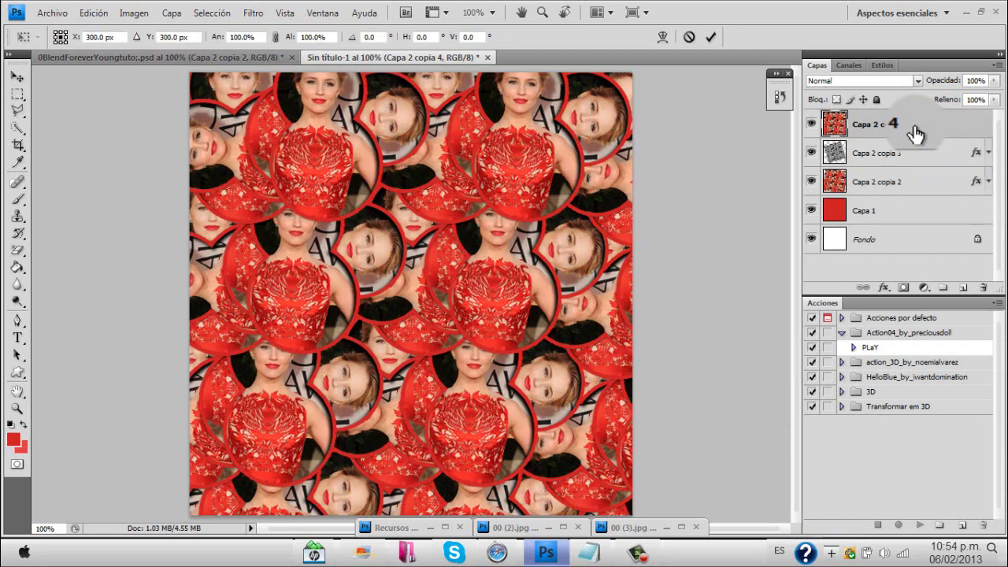
drag(290, 43, 268, 43)
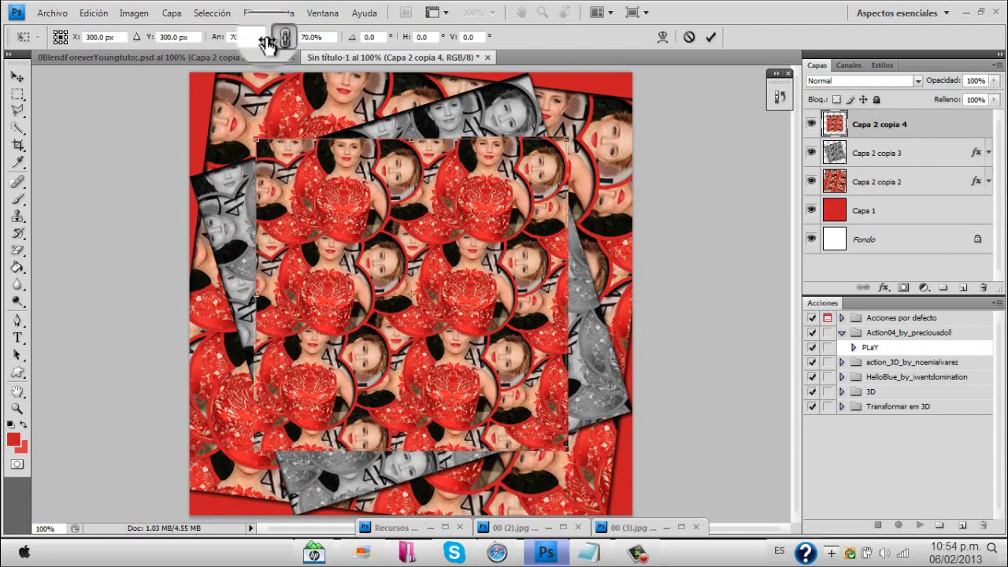
drag(355, 113, 450, 129)
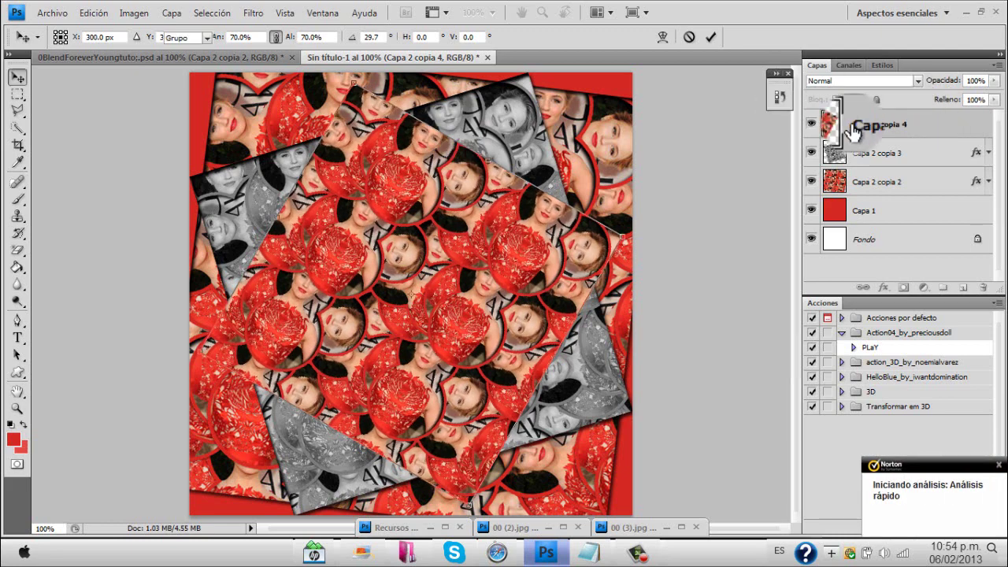
key(Return)
click(998, 466)
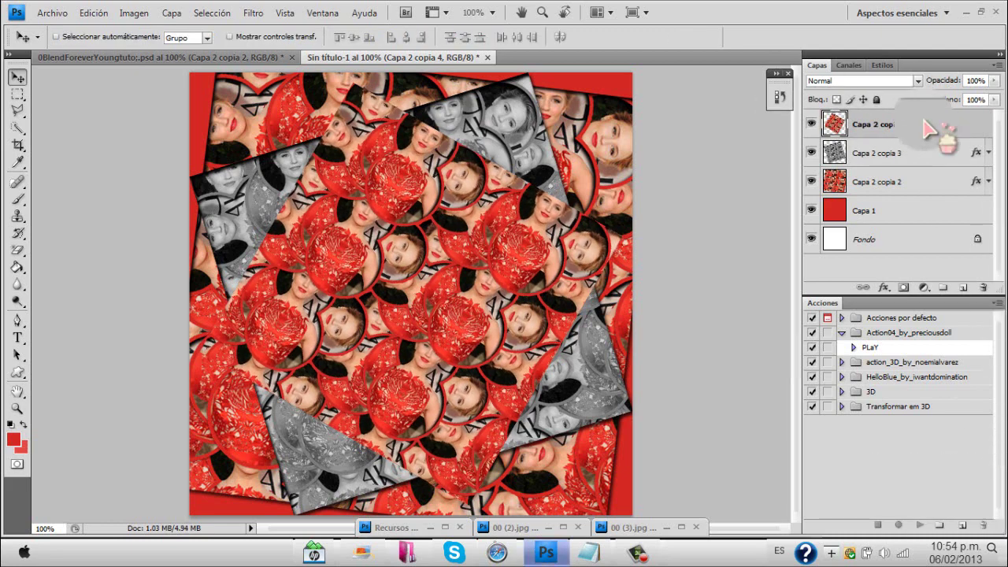
- Paste the copied shadow layer style onto Capa 2 copia 4 and collapse its effects list
right_click(939, 127)
click(926, 396)
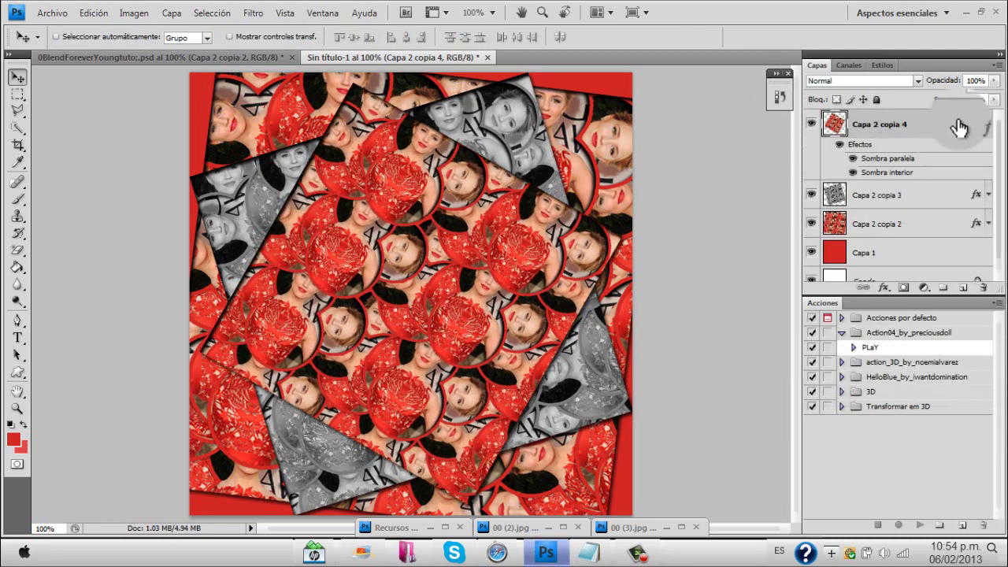
click(989, 126)
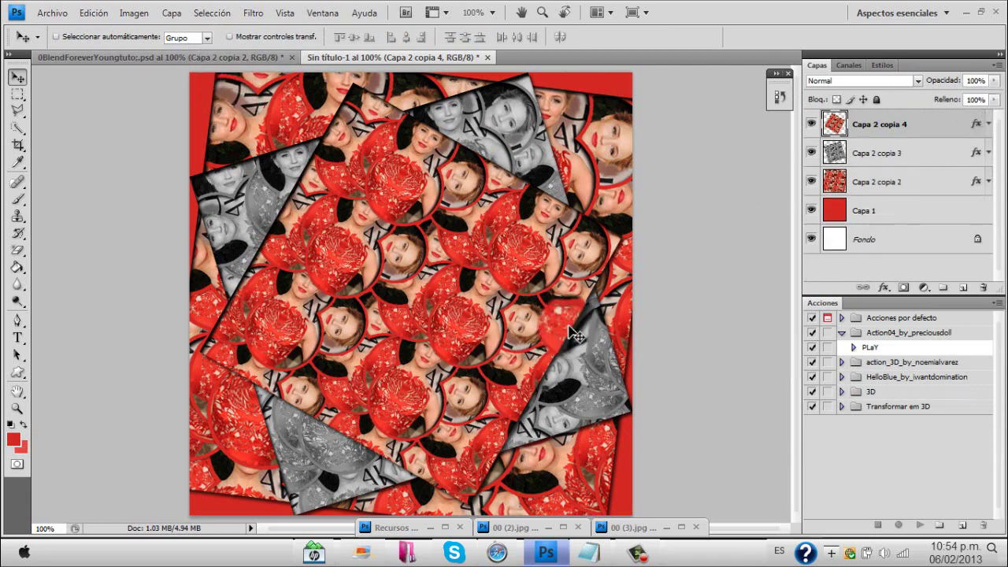
- Copy the Capa 1 lace texture from Recursos Tutorial;ForeverYoung.psd into Sin título-1 and align it to cover the whole canvas
click(445, 526)
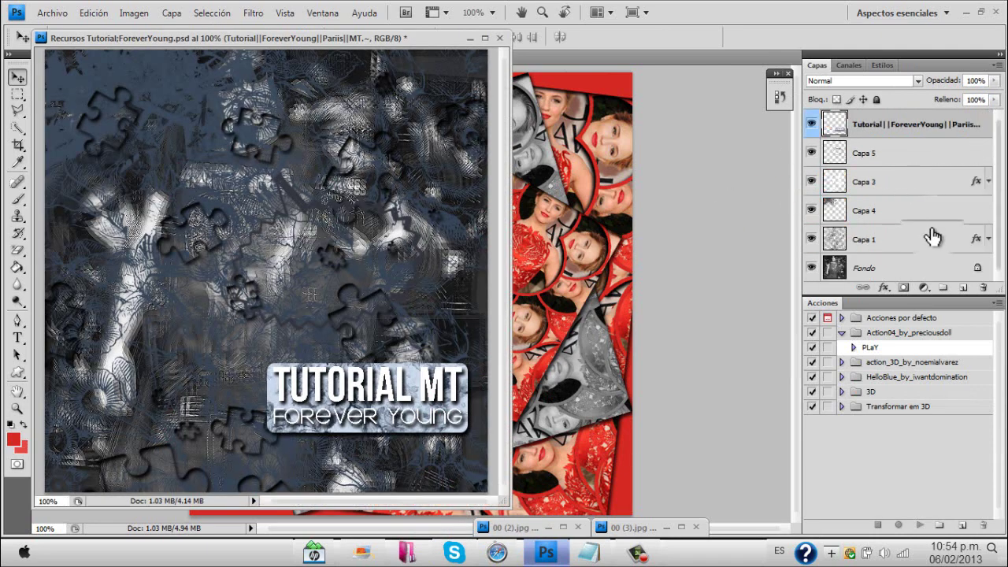
drag(935, 238, 581, 257)
click(472, 37)
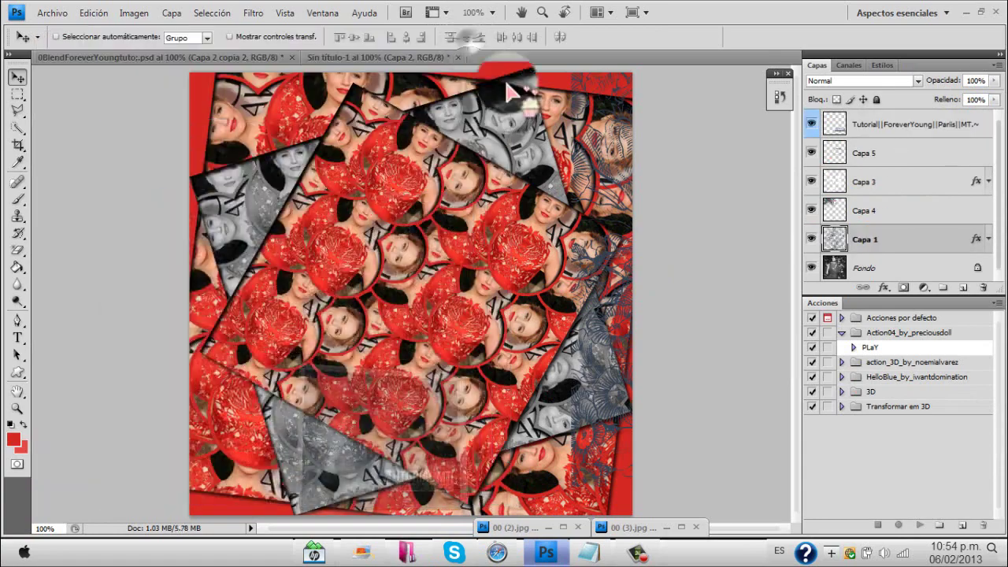
key(ctrl+t)
drag(315, 249, 312, 198)
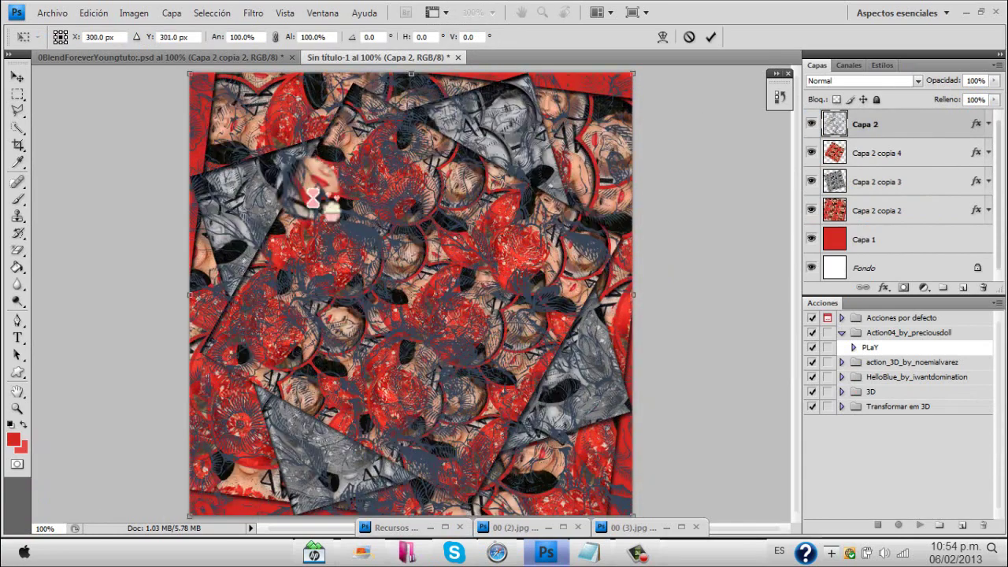
key(Return)
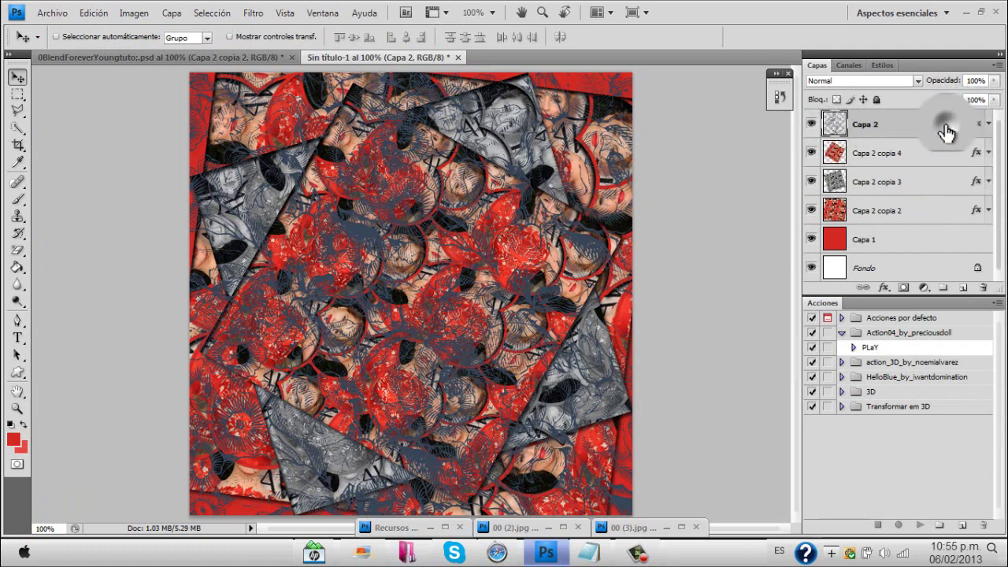
- Colorize the lace texture layer with hue 2, saturation 100 and lightness +14, and review its layer style
key(ctrl+u)
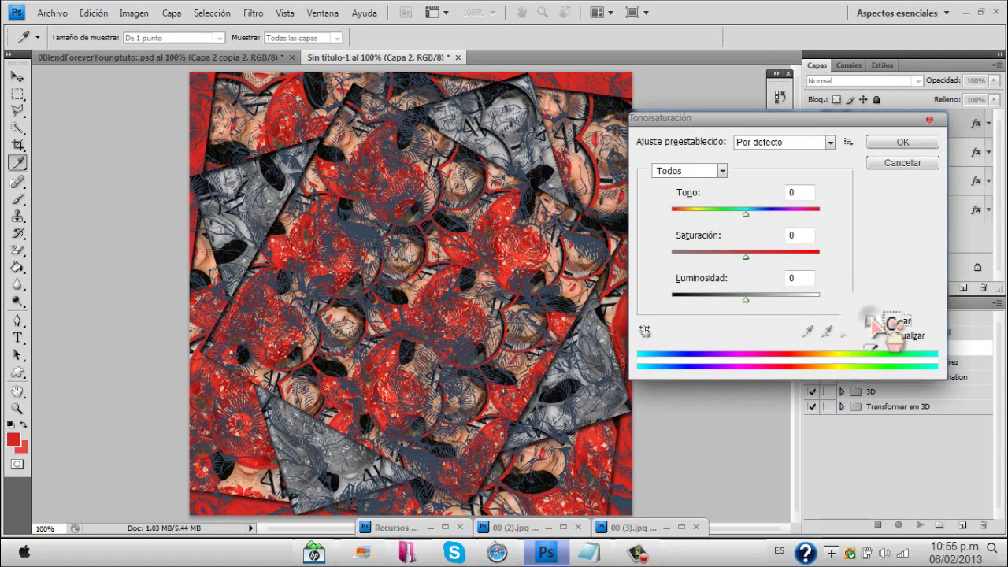
drag(709, 262, 838, 282)
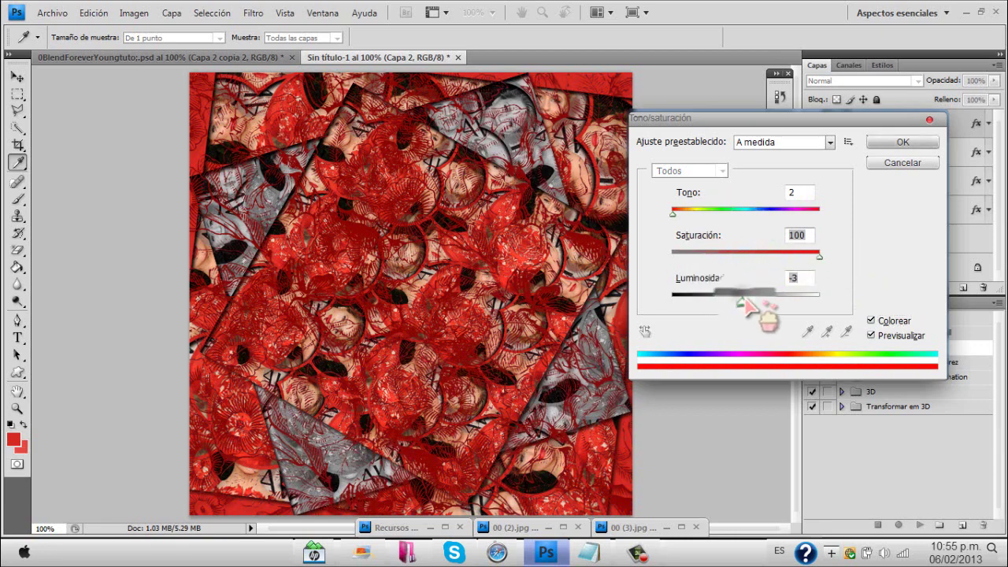
drag(745, 302, 756, 304)
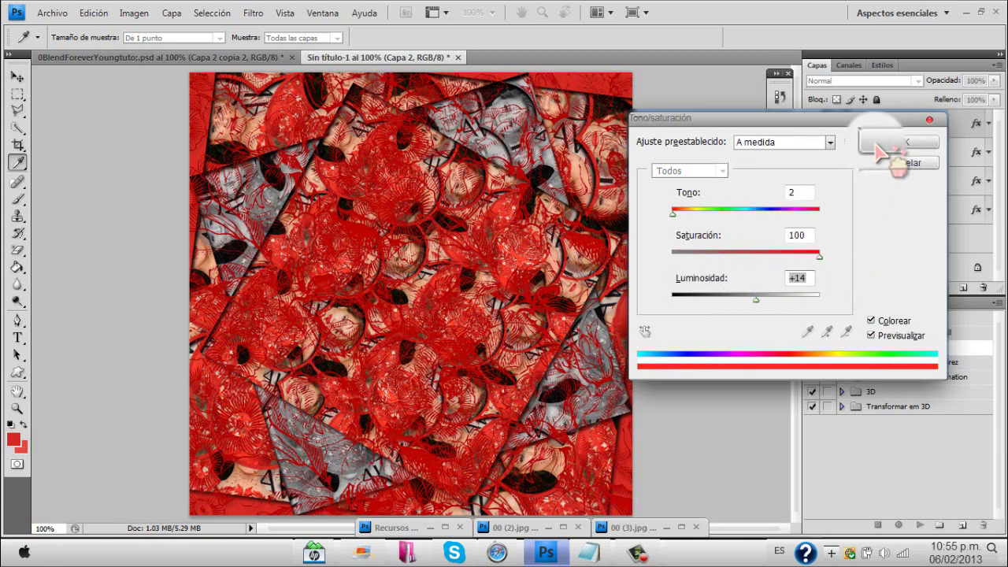
click(903, 142)
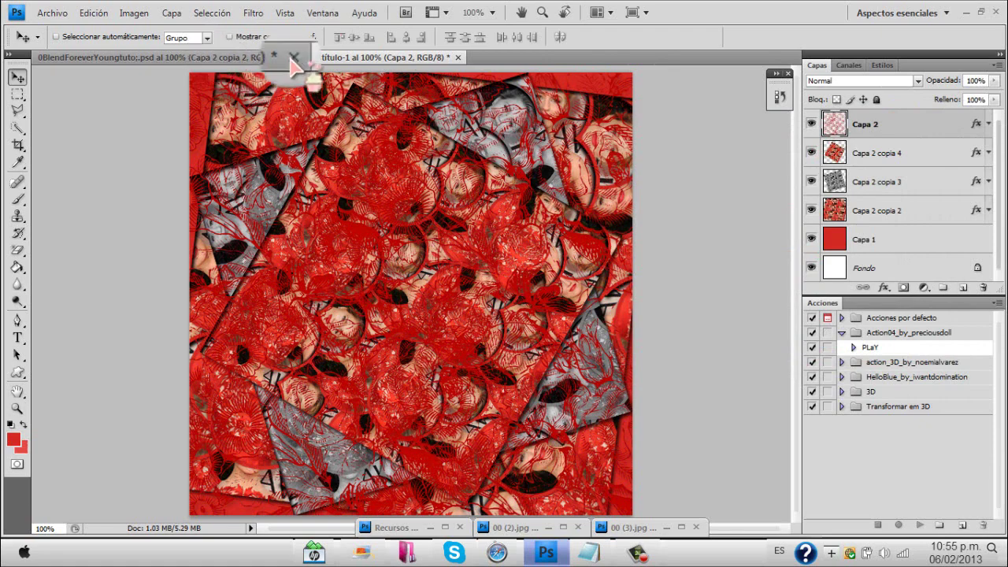
double_click(926, 132)
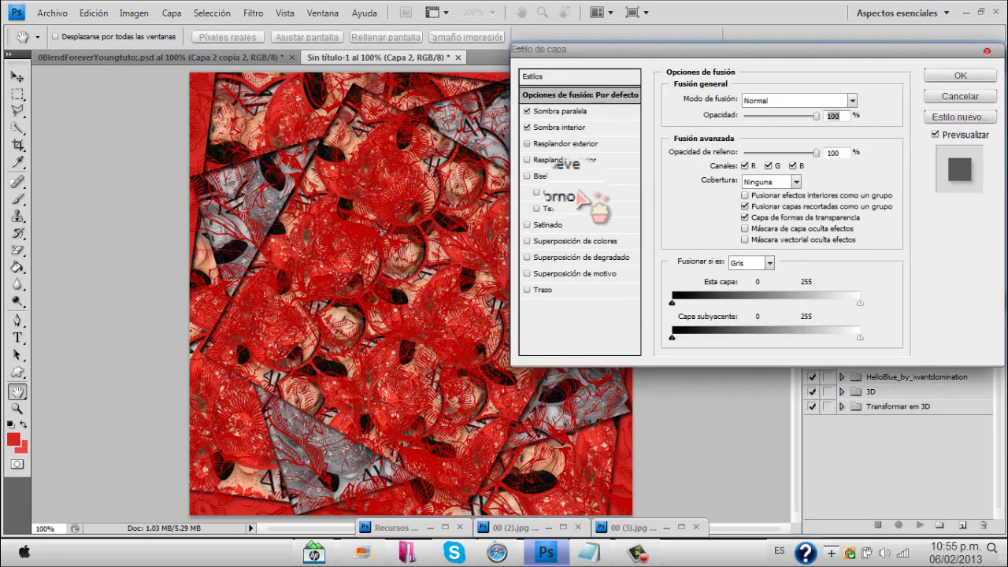
click(960, 75)
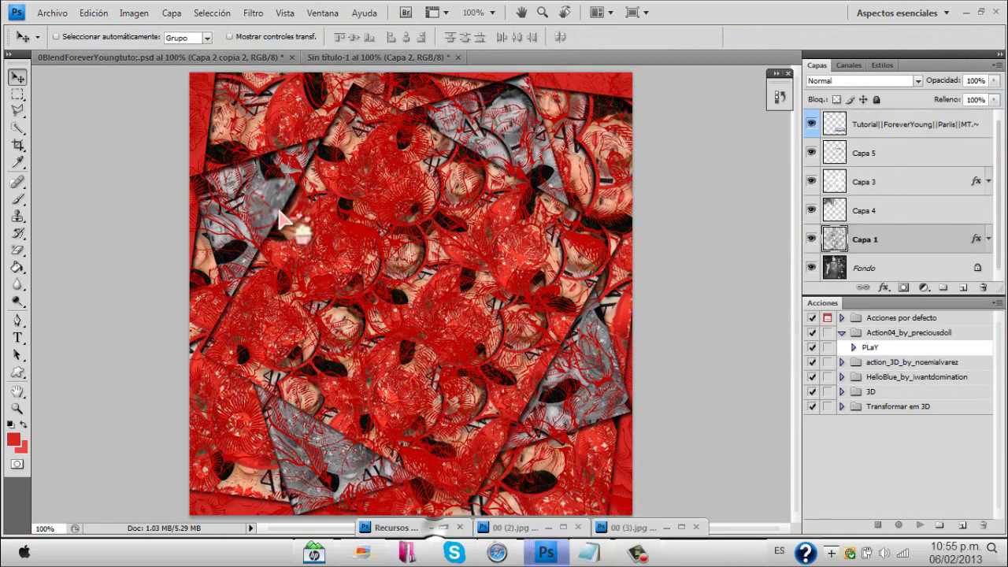
- Copy the Capa 4 splatter from the resources file into Sin título-1 and place it in the canvas's upper-left corner
click(432, 530)
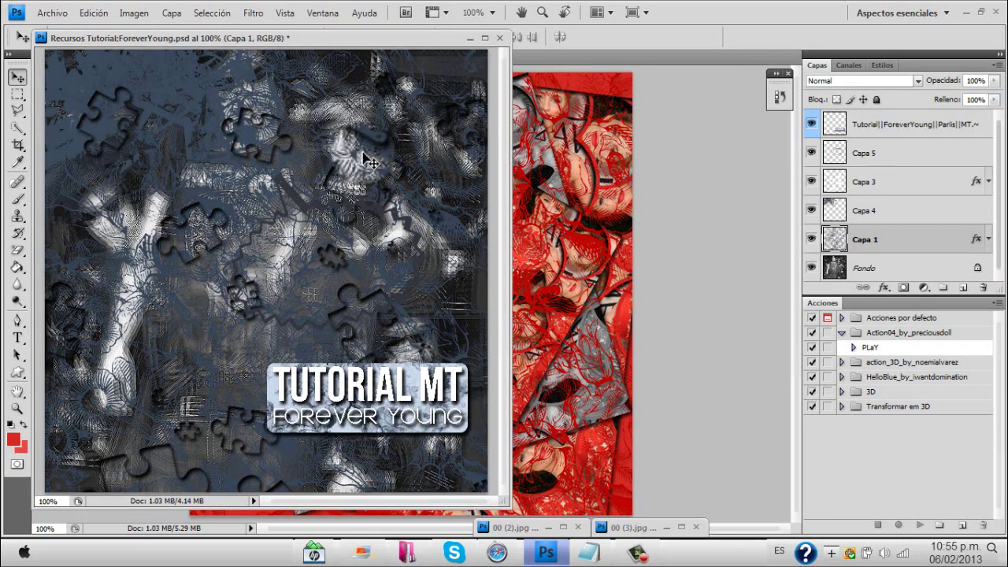
drag(903, 223, 586, 260)
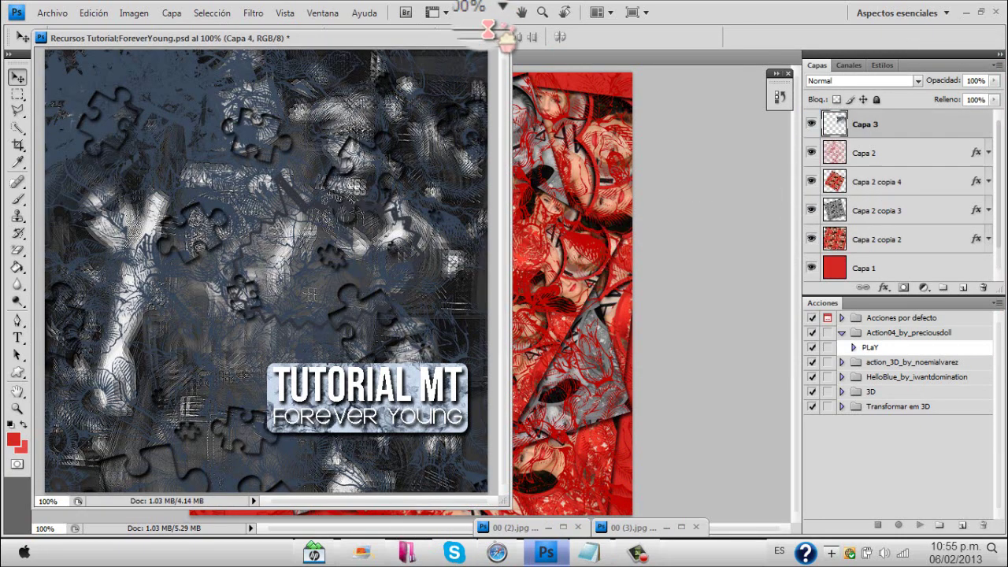
click(470, 37)
drag(510, 185, 240, 101)
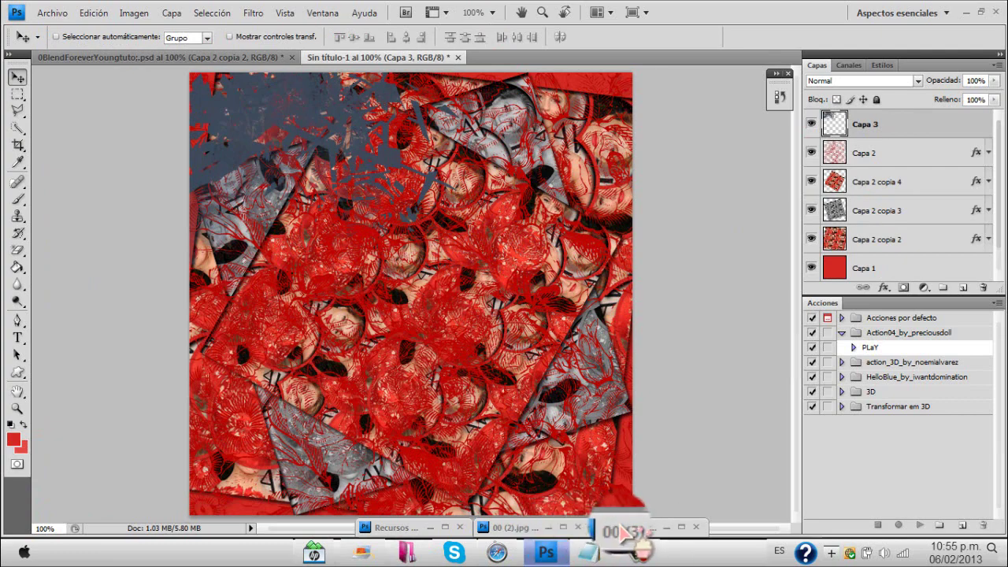
- Bring the 00 (4).jpg photo into Sin título-1, scale it down proportionally and place it over the splatter
click(563, 527)
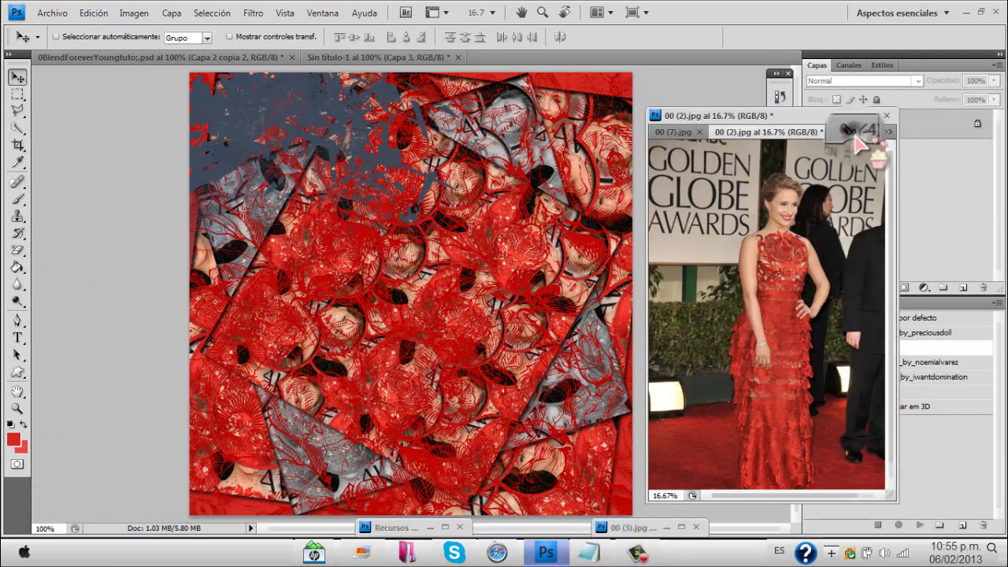
click(855, 135)
drag(813, 207, 374, 147)
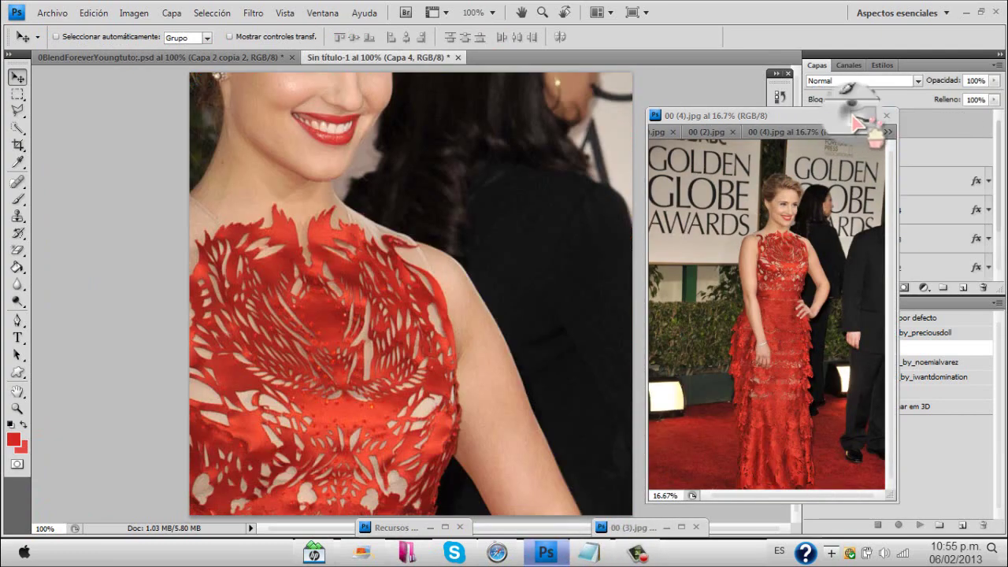
click(853, 116)
key(ctrl+t)
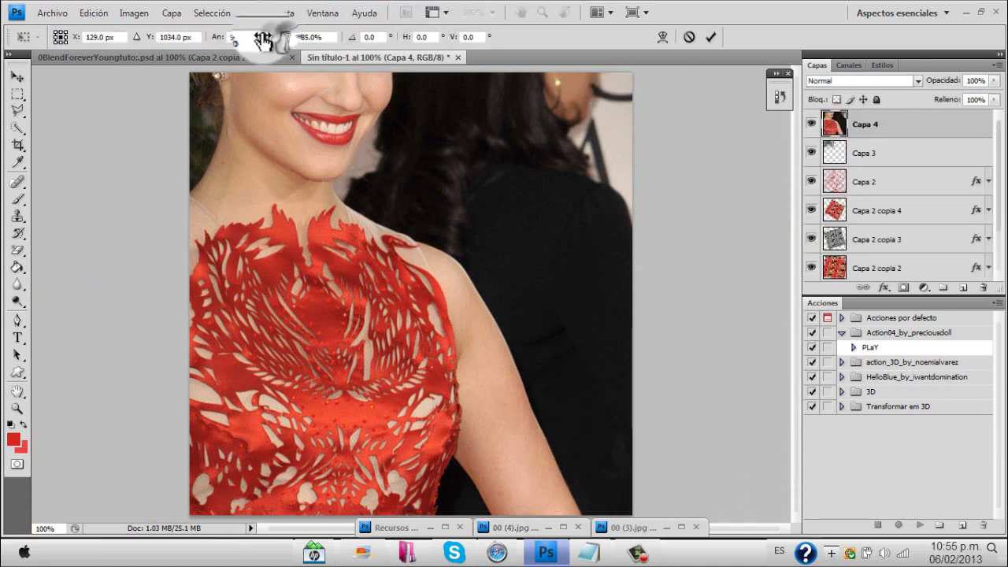
drag(262, 39, 246, 36)
drag(304, 391, 308, 32)
key(Return)
- Clip the photo layer to the Capa 3 splatter, shift it slightly right and merge the two layers
right_click(944, 124)
click(878, 299)
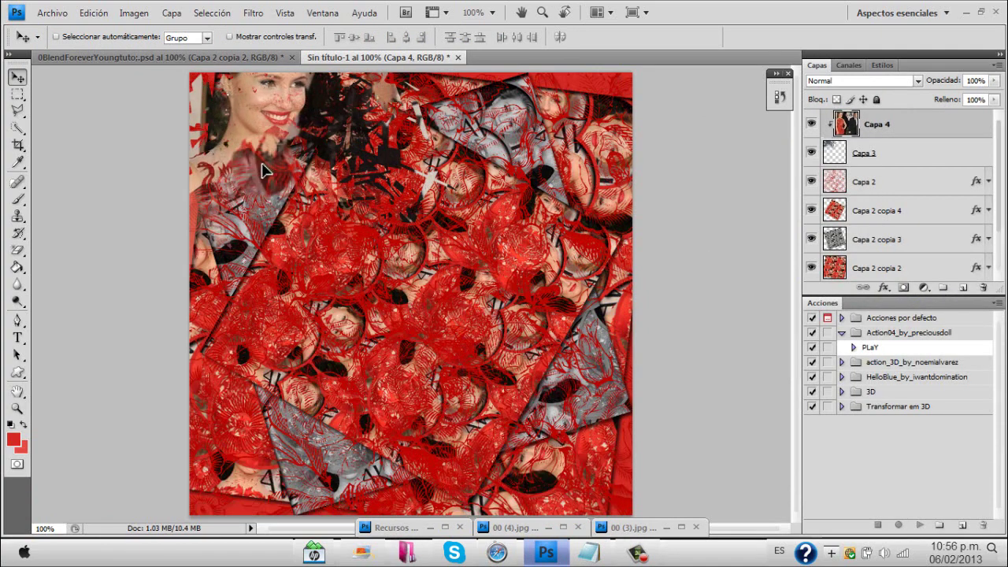
drag(264, 171, 271, 171)
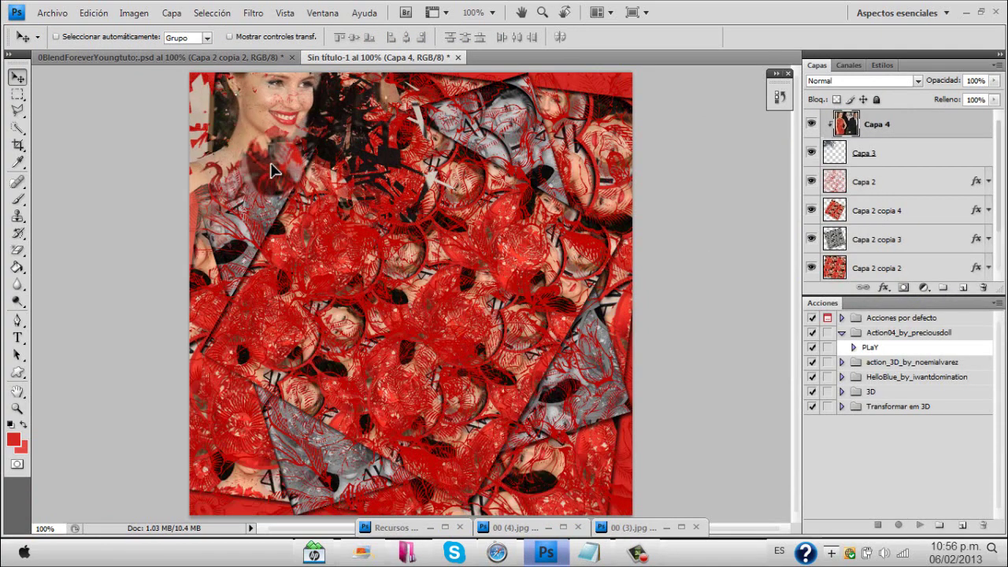
ctrl+click(899, 155)
key(ctrl+e)
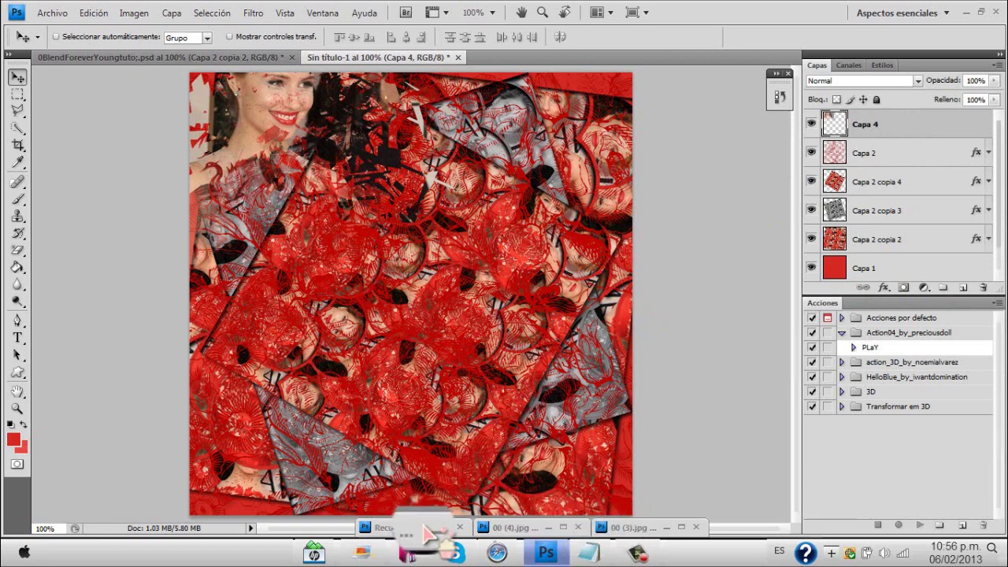
- Copy the puzzle-piece layer Capa 3 from the resources file into Sin título-1, fit it over the canvas and review its layer style
click(425, 531)
drag(929, 191, 573, 198)
click(470, 37)
drag(464, 270, 380, 319)
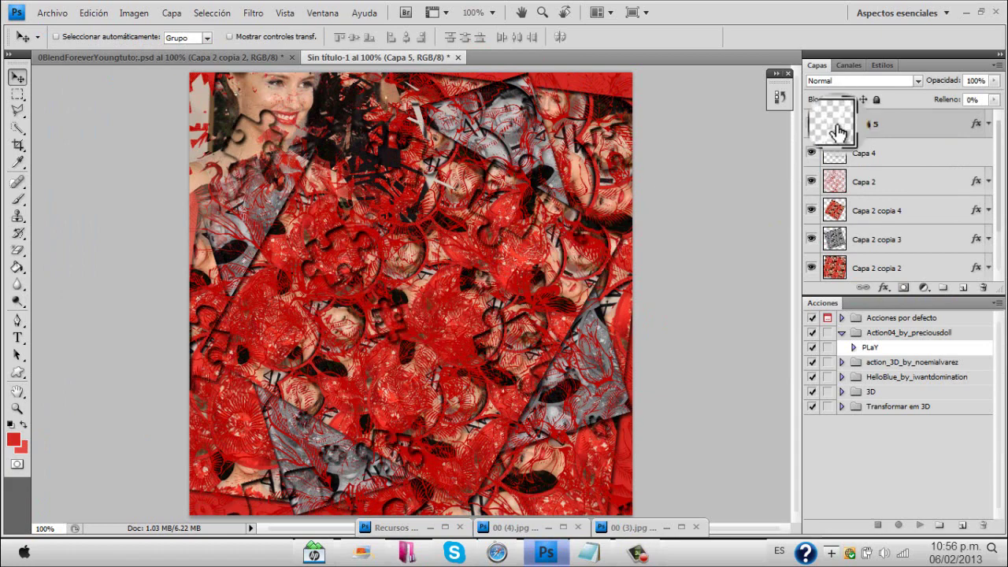
double_click(921, 132)
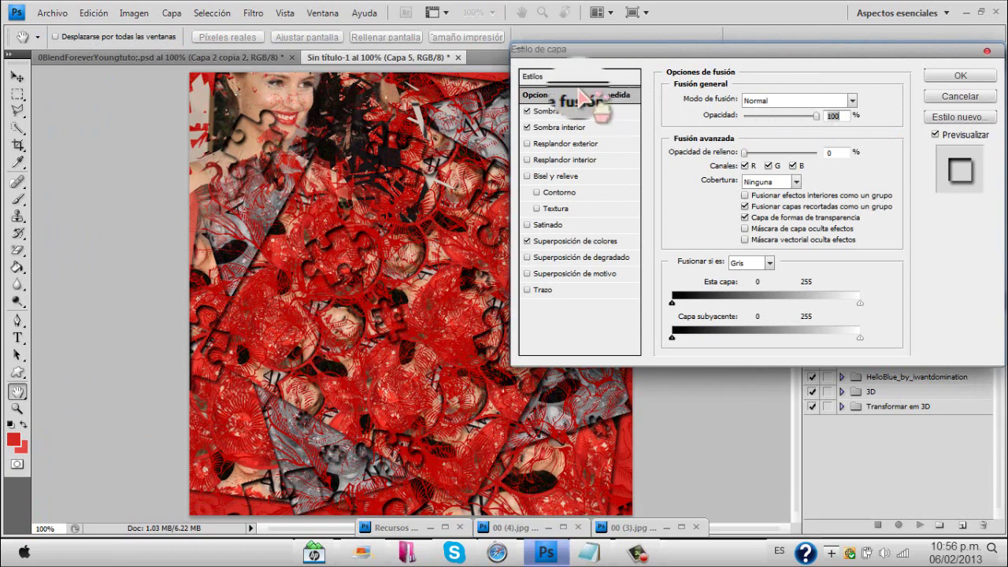
click(580, 243)
click(560, 111)
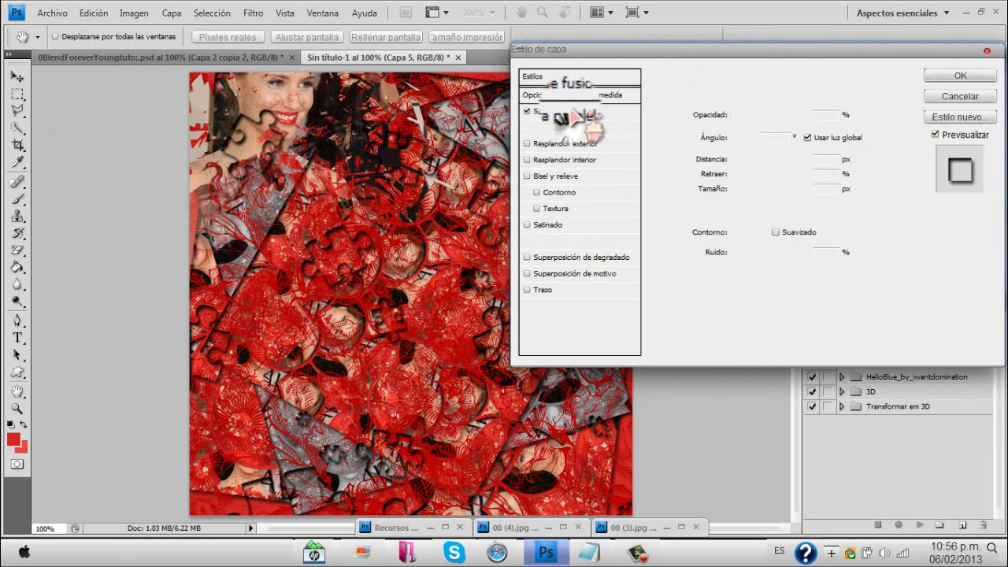
click(960, 76)
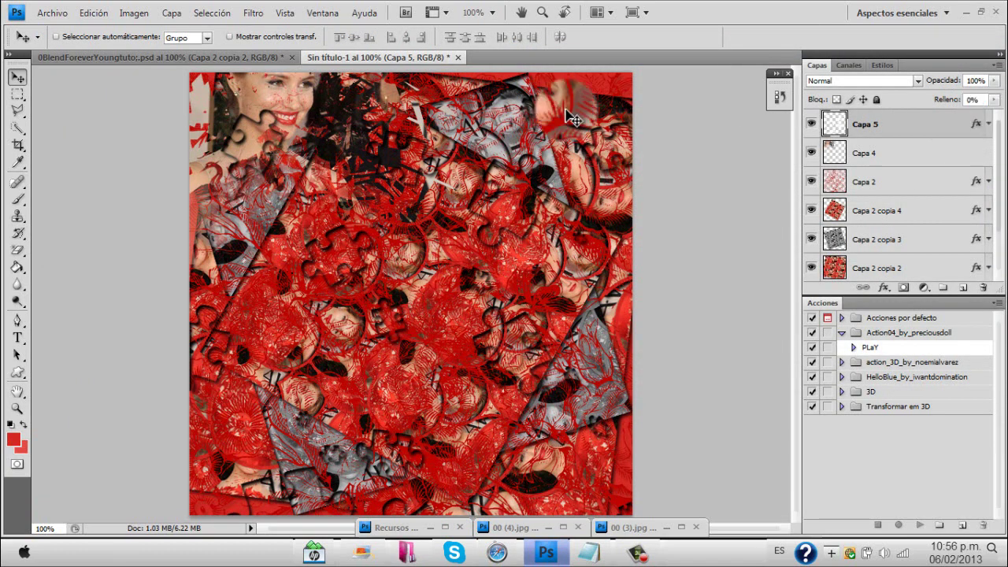
- Show Capa 4, Capa 6 and Capa 7 in 0BlendForeverYoungtuto;.psd for comparison and return to Sin título-1
click(260, 60)
click(811, 180)
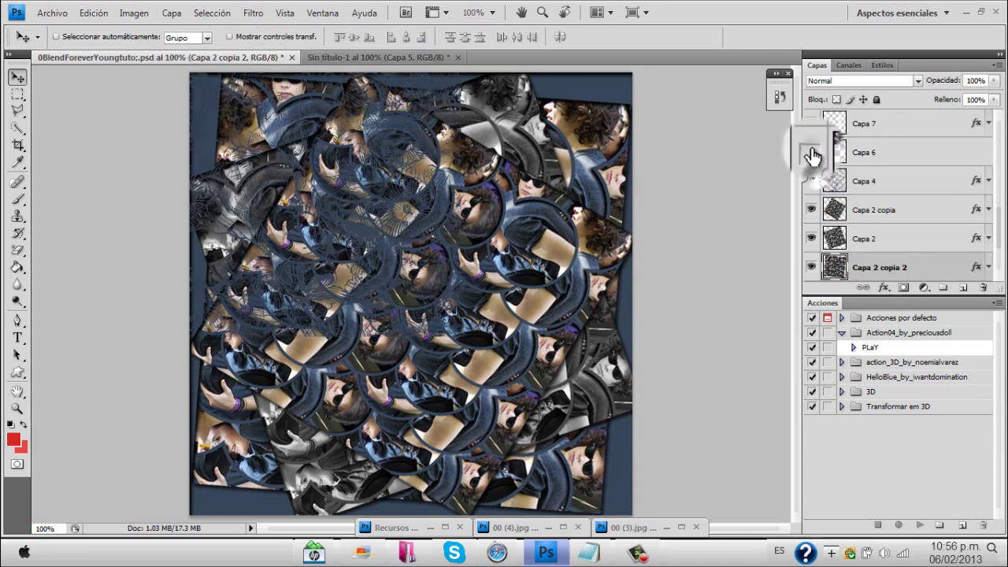
click(811, 153)
click(812, 124)
mouse_move(999, 227)
mouse_down()
mouse_move(1000, 206)
mouse_move(1004, 234)
mouse_up()
click(347, 58)
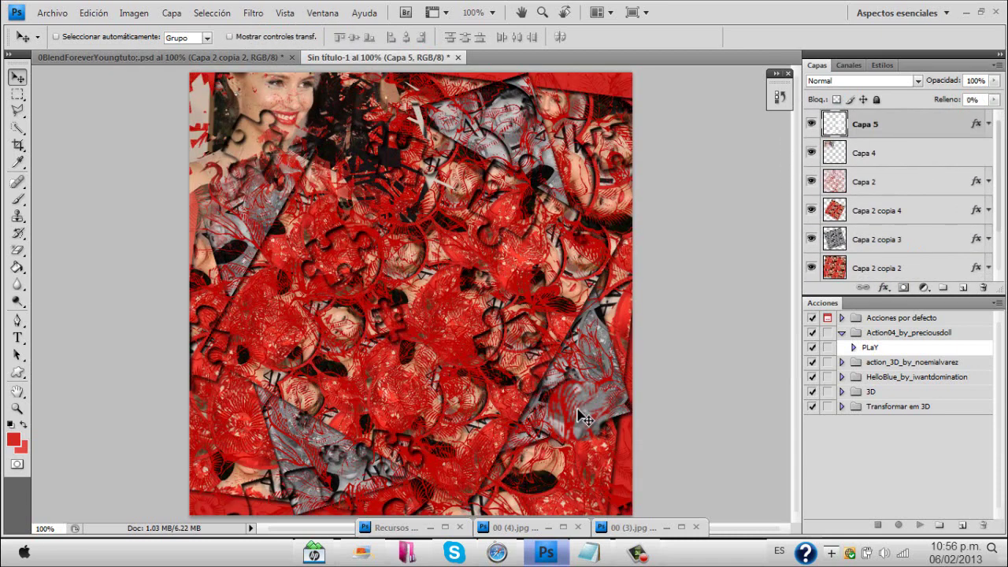
- Check the figure selections in 00 (1).jpg and 00 (3).jpg, and copy the 00 (1).jpg figure into Sin título-1
click(636, 551)
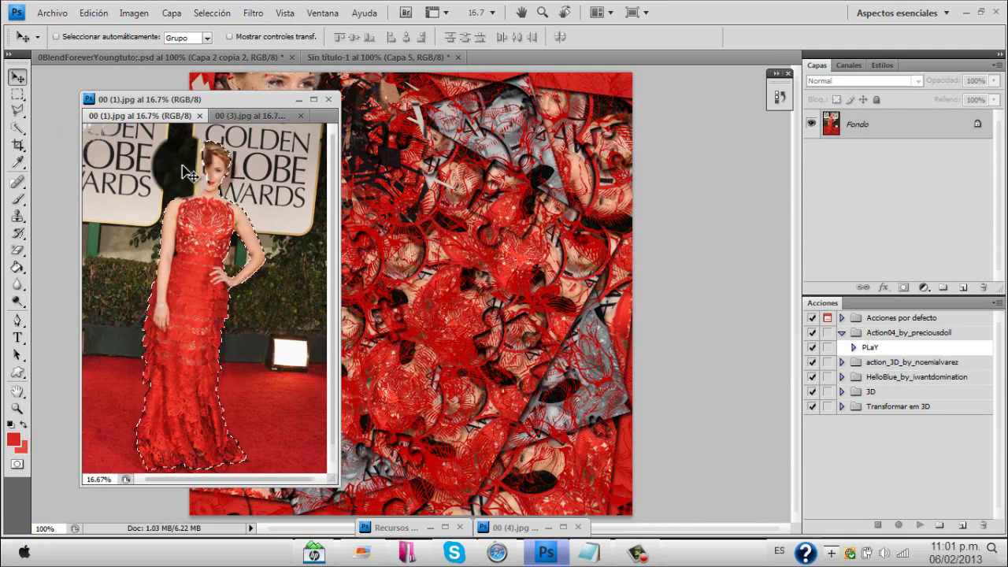
drag(189, 173, 199, 203)
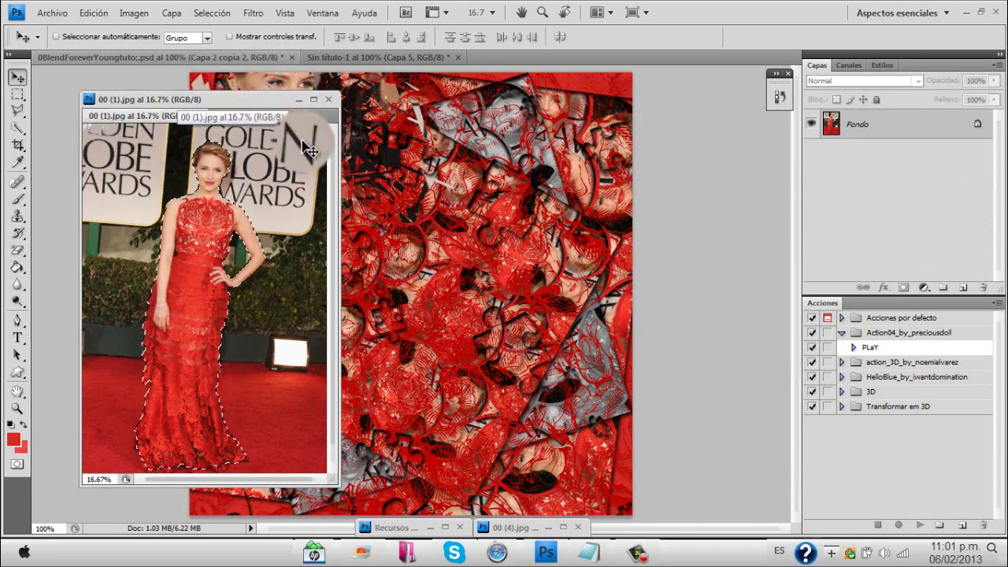
drag(303, 142, 281, 114)
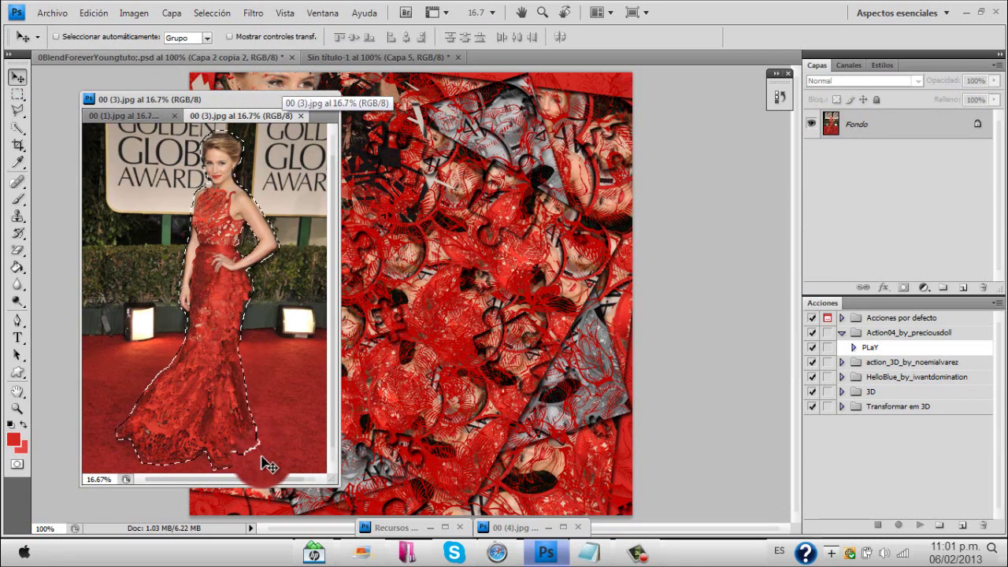
drag(133, 120, 132, 116)
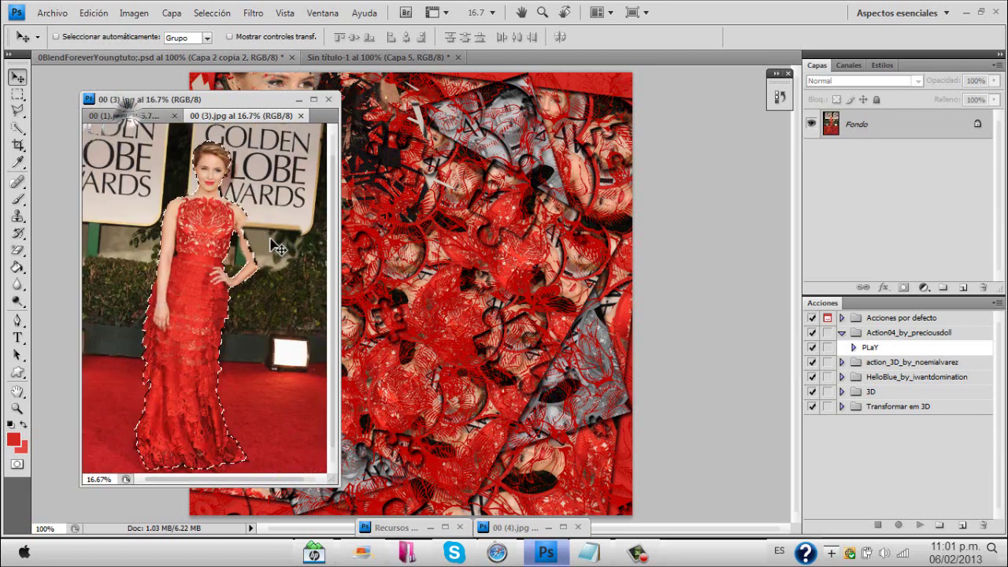
drag(192, 224, 461, 263)
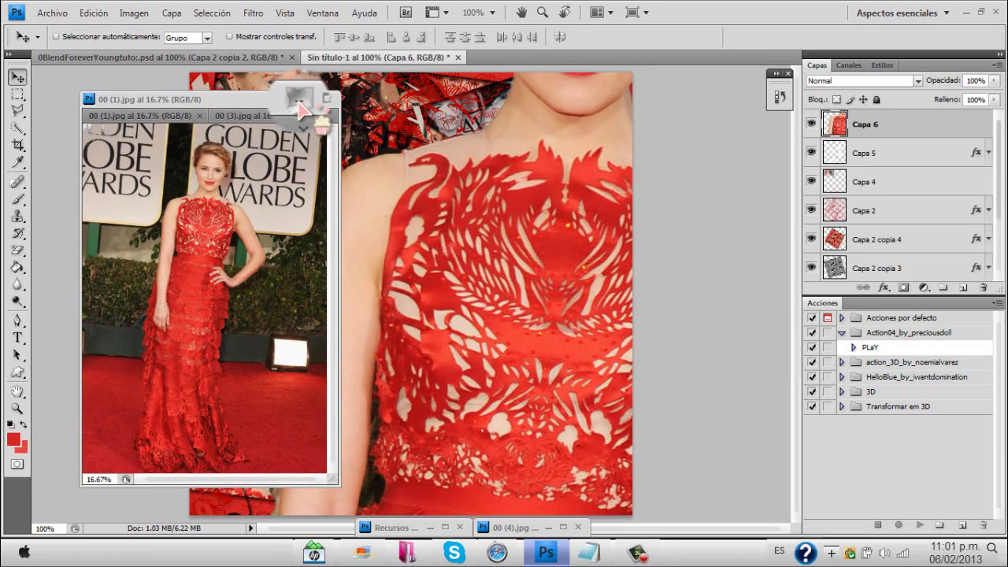
click(299, 100)
click(299, 104)
- Scale the pasted figure on Capa 6 proportionally to 47% and position it near the middle of the canvas
key(ctrl+t)
drag(506, 212, 286, 113)
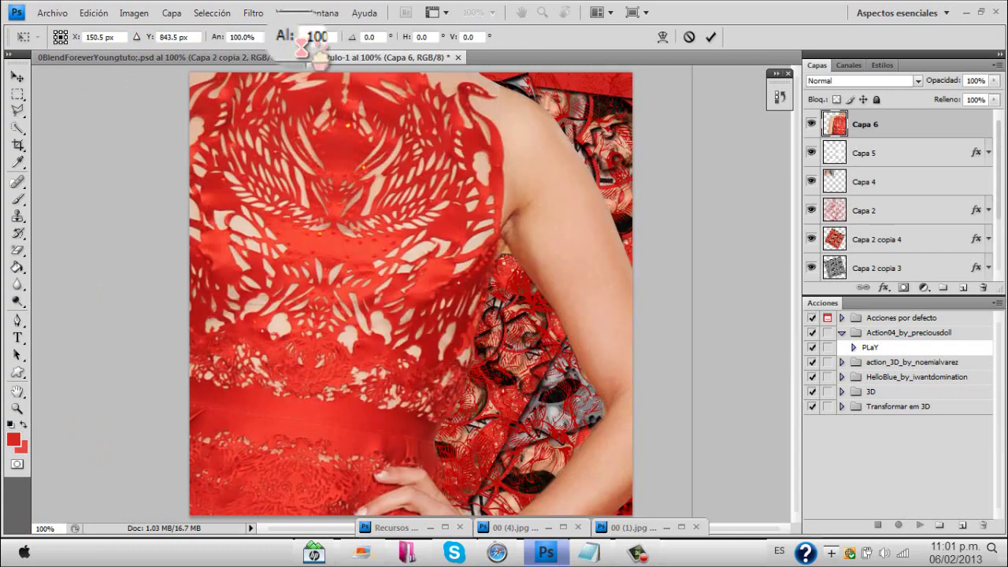
click(275, 38)
drag(296, 37, 252, 36)
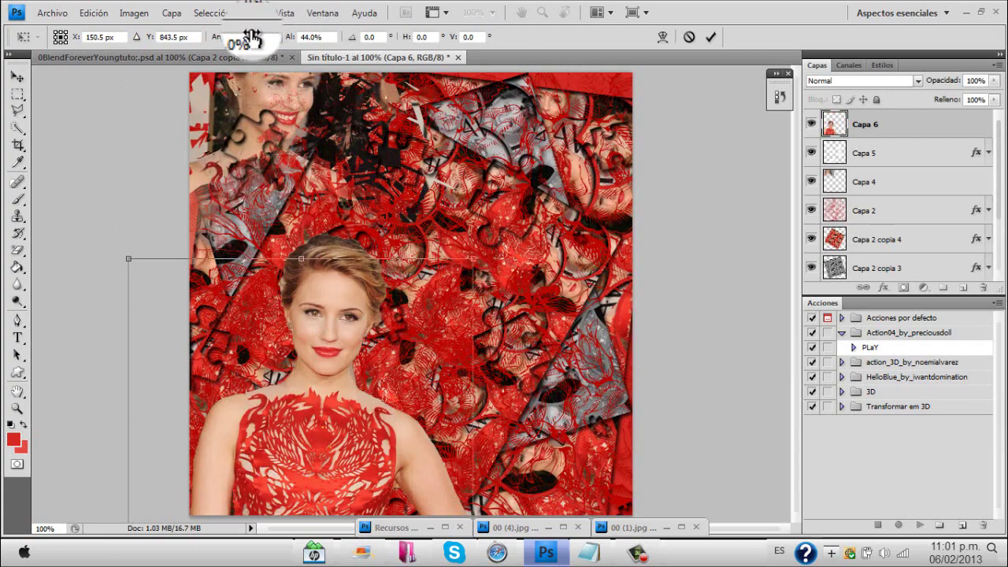
drag(364, 344, 393, 203)
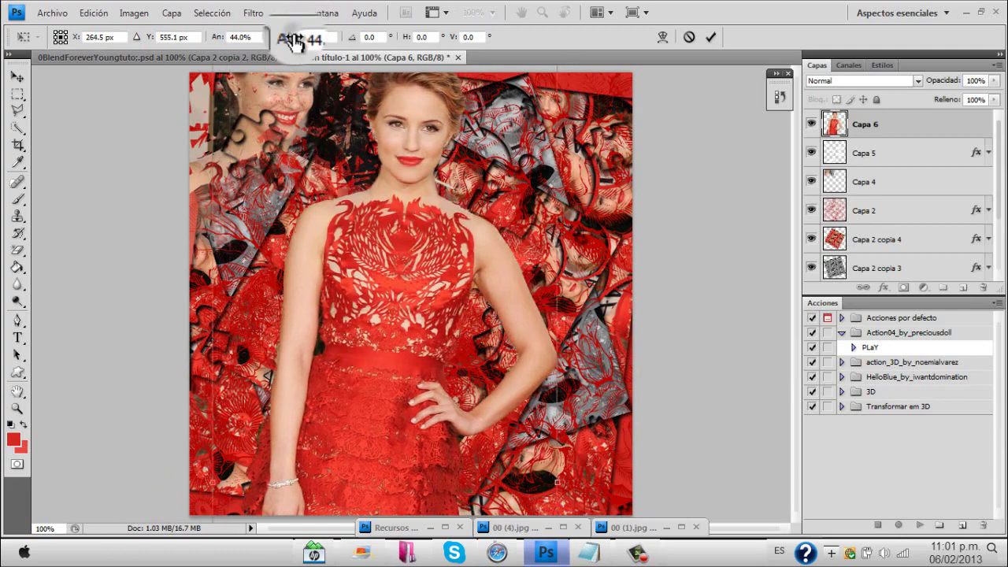
drag(298, 44, 303, 41)
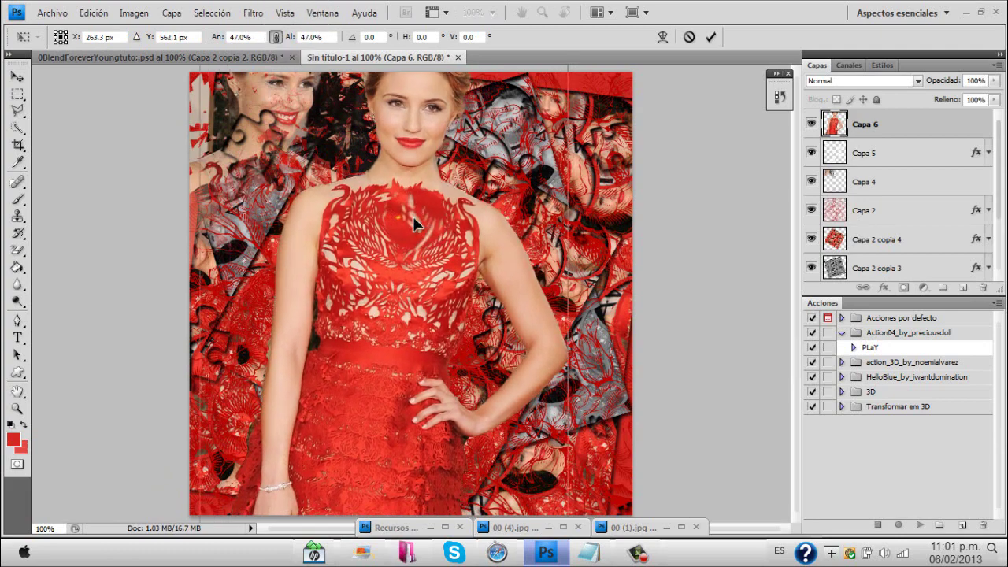
key(Return)
drag(430, 258, 420, 257)
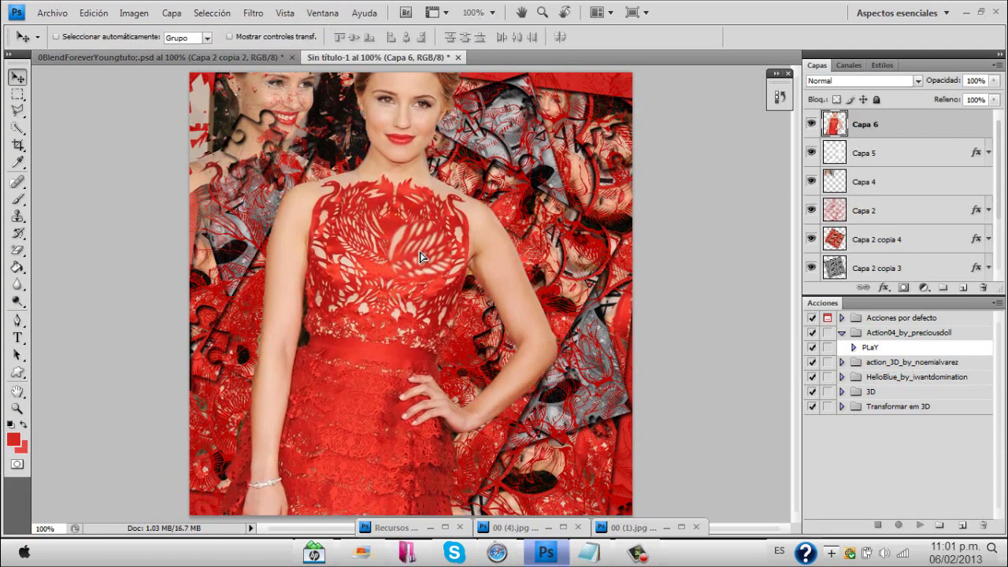
- Show Capa 8 copia and Capa 8 copia 2 in 0BlendForeverYoungtuto;.psd for comparison and return to Sin título-1
click(198, 58)
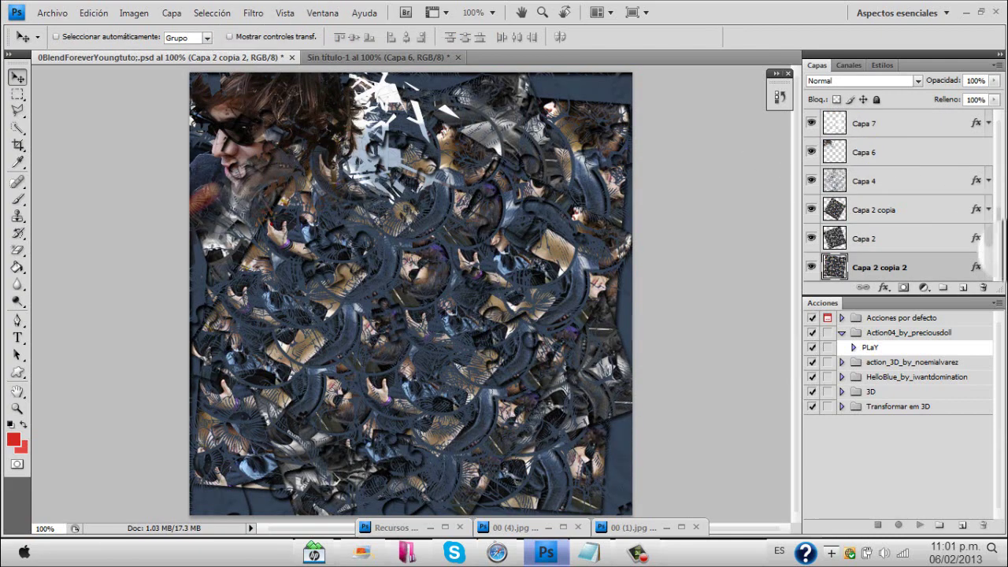
scroll(984, 236, up, 6)
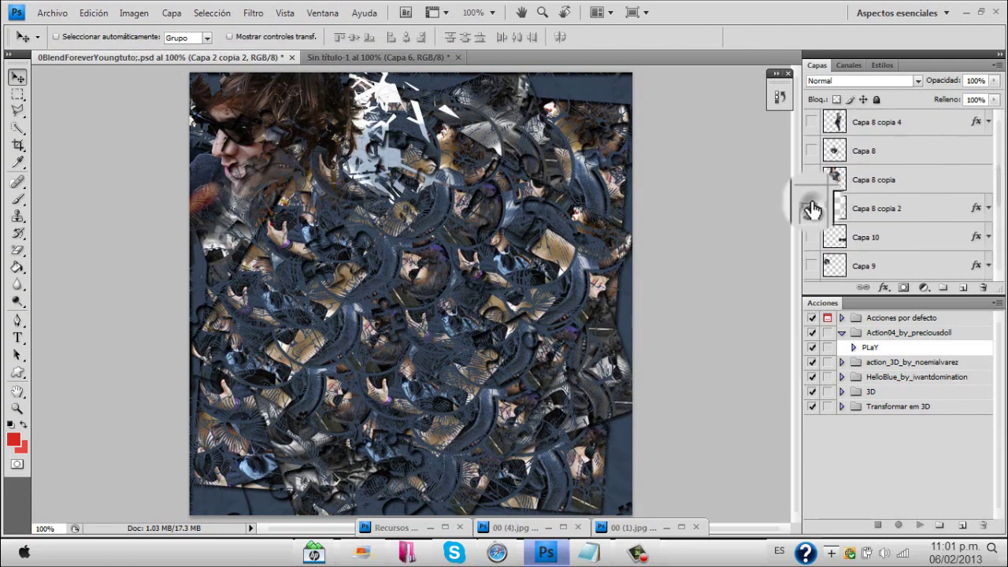
mouse_move(812, 209)
mouse_down()
mouse_move(814, 186)
mouse_move(812, 206)
mouse_up()
click(338, 58)
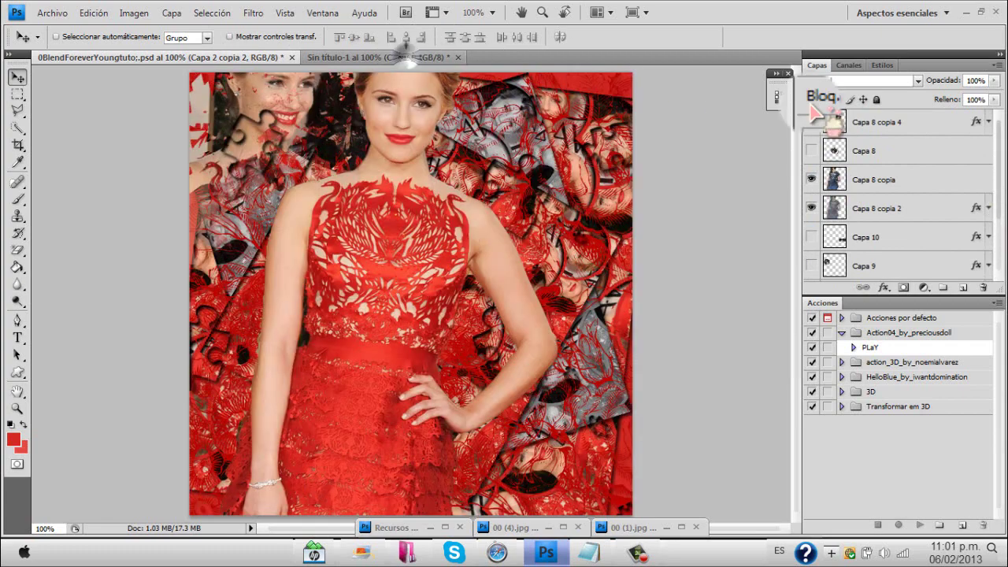
- Duplicate Capa 6 beneath the original and apply Desenfoque de movimiento to the copy at 0° with a 16 px distance
drag(907, 129, 910, 155)
click(271, 58)
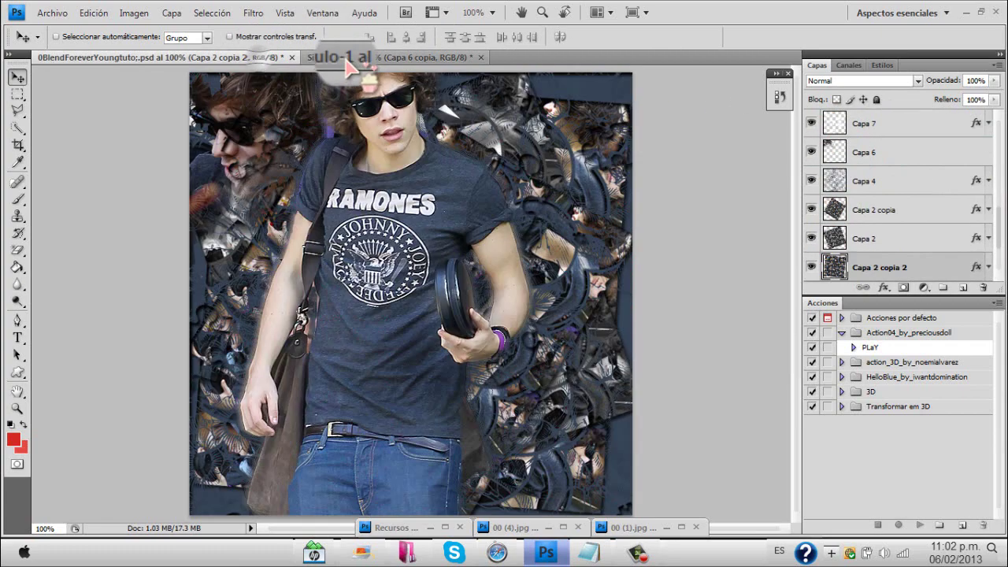
click(346, 57)
click(253, 14)
mouse_move(314, 149)
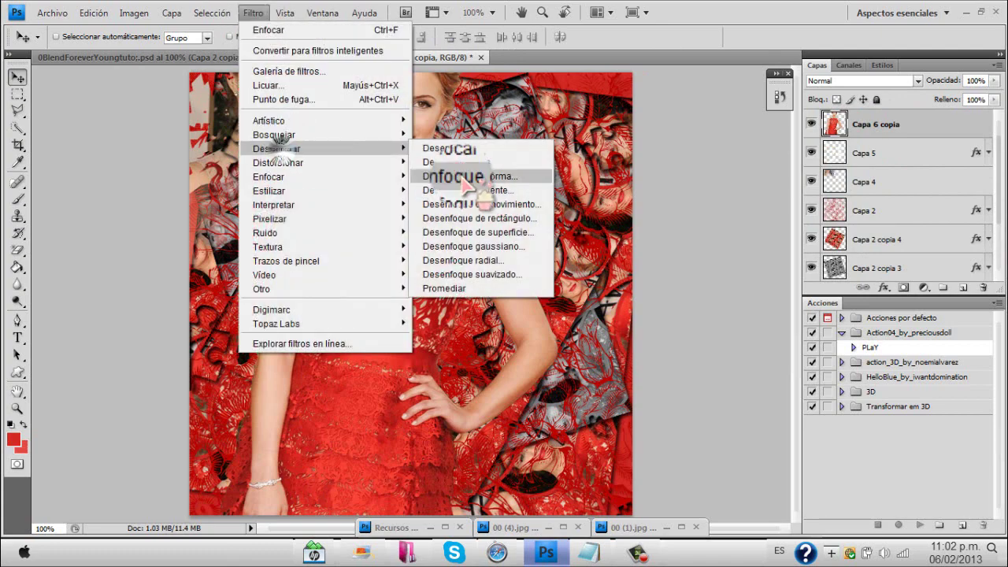
click(488, 205)
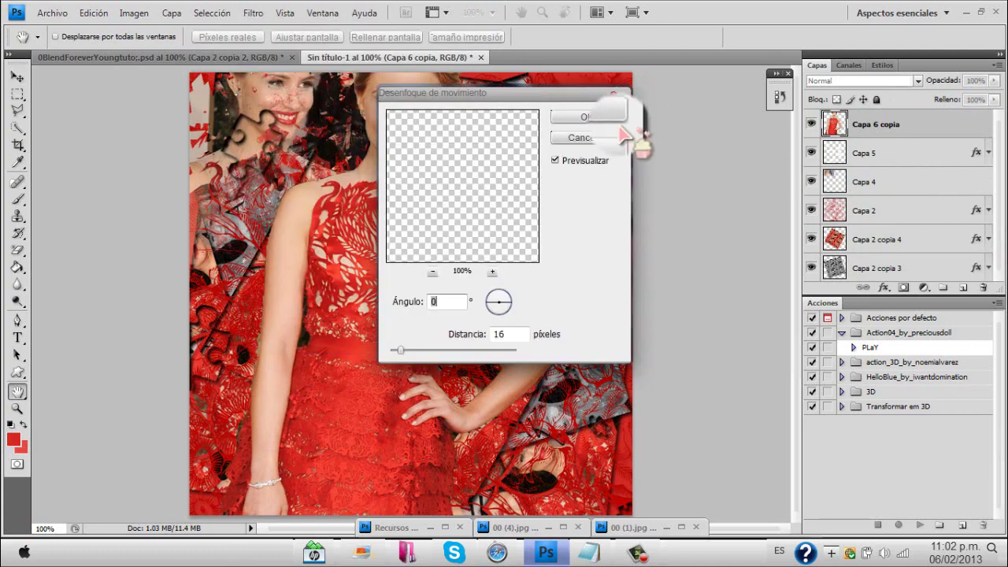
click(610, 122)
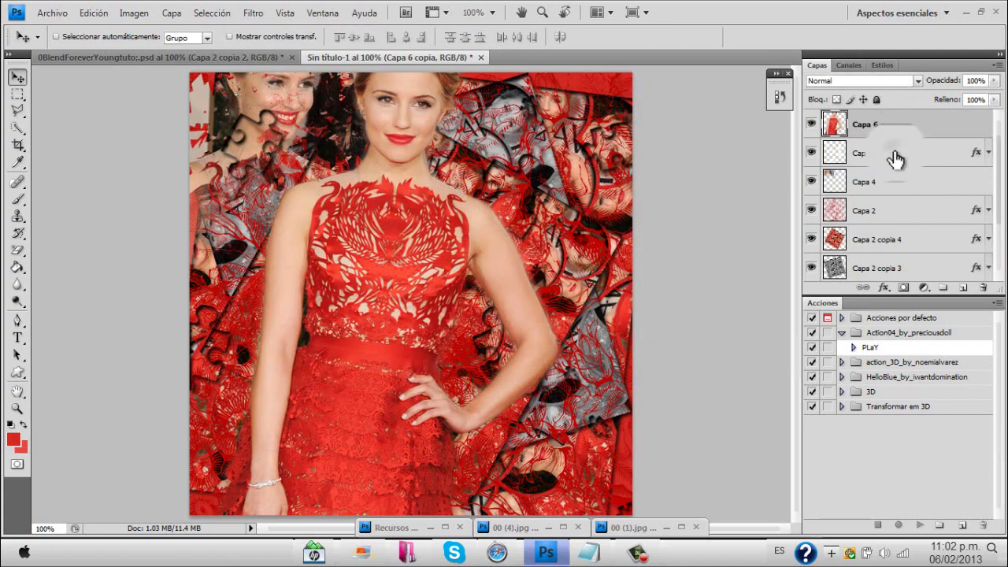
- Merge Capa 6 with its blurred copy, then duplicate the merged figure and place the duplicate beneath it
ctrl+click(896, 156)
click(929, 131)
drag(997, 163, 998, 149)
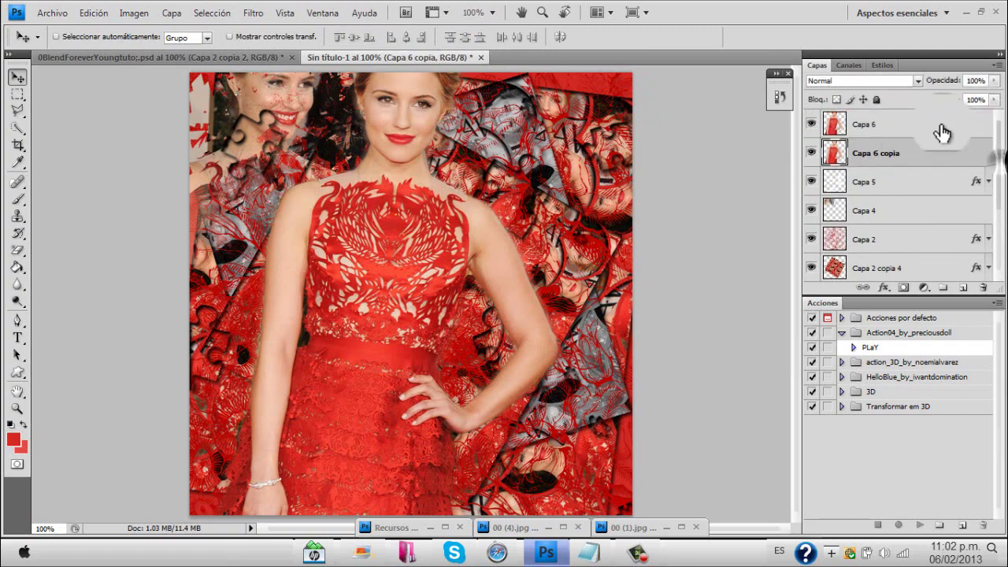
ctrl+click(942, 131)
key(ctrl+e)
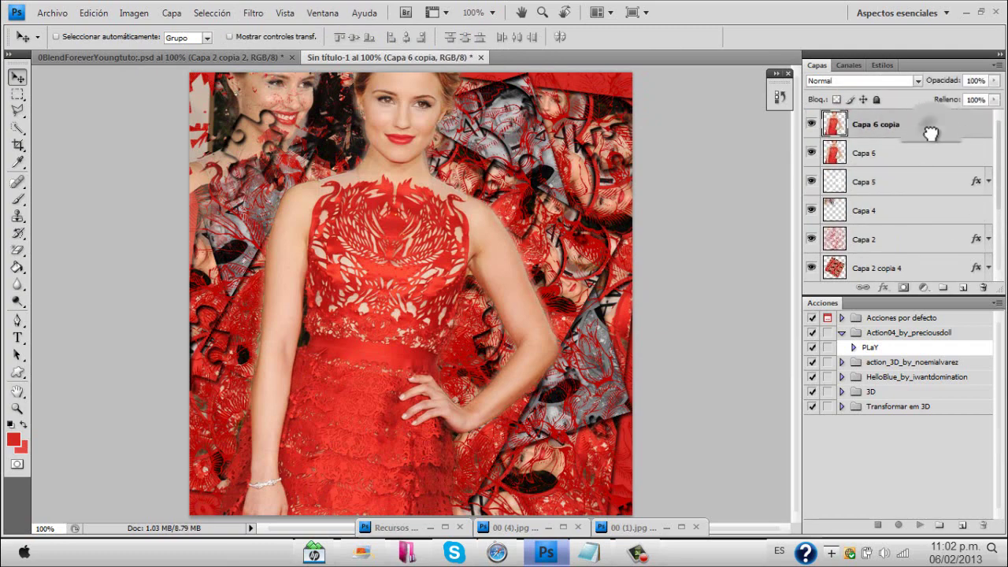
drag(930, 132, 934, 158)
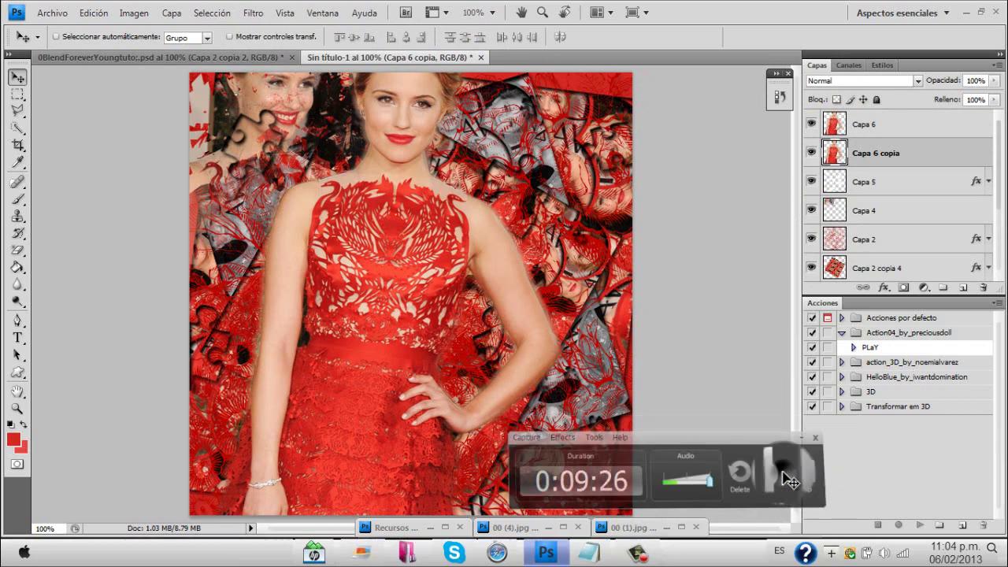
- Apply the Fragmento filter to Capa 6 copia and sharpen it with Enfocar
click(253, 13)
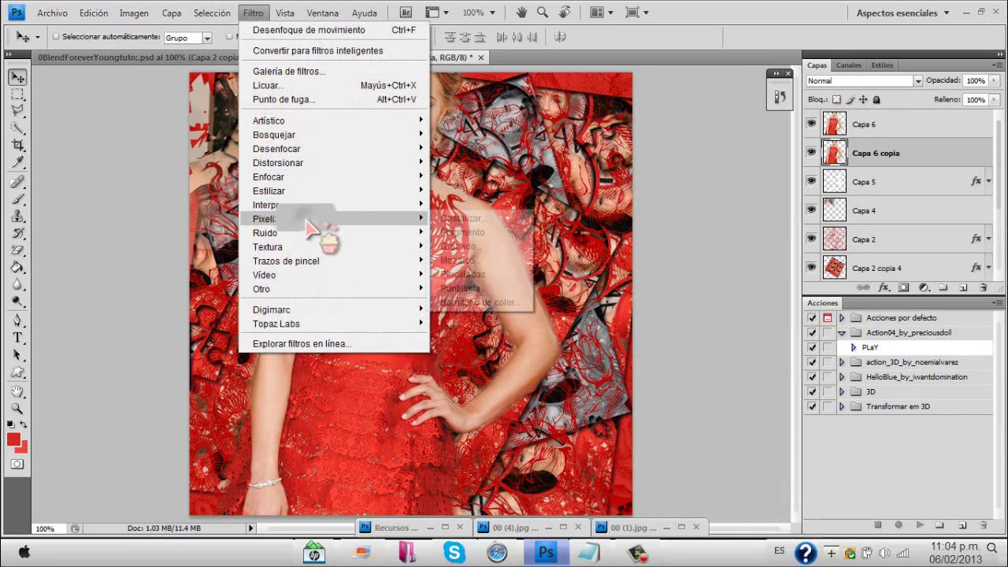
mouse_move(329, 219)
click(465, 232)
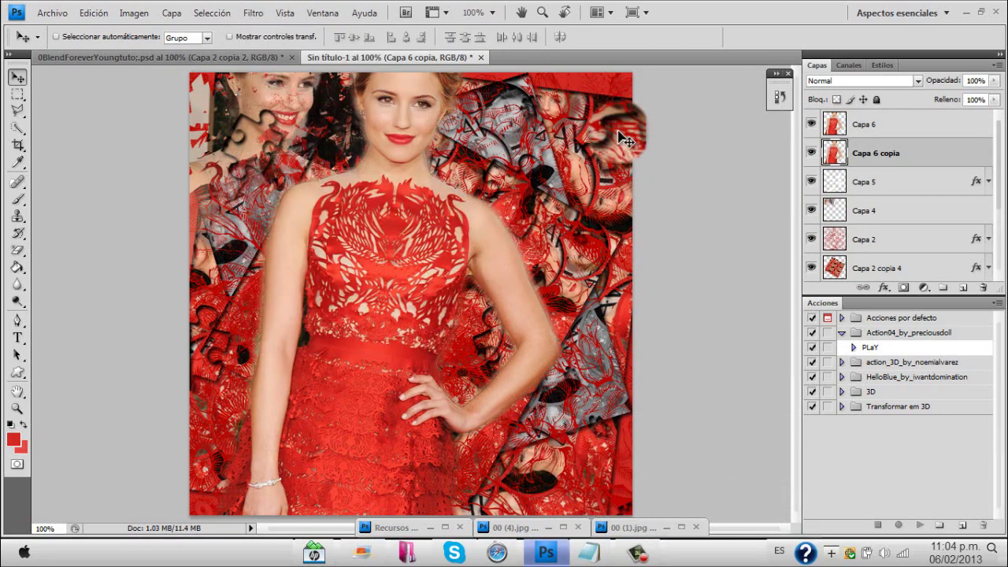
drag(620, 139, 419, 106)
click(254, 14)
mouse_move(370, 175)
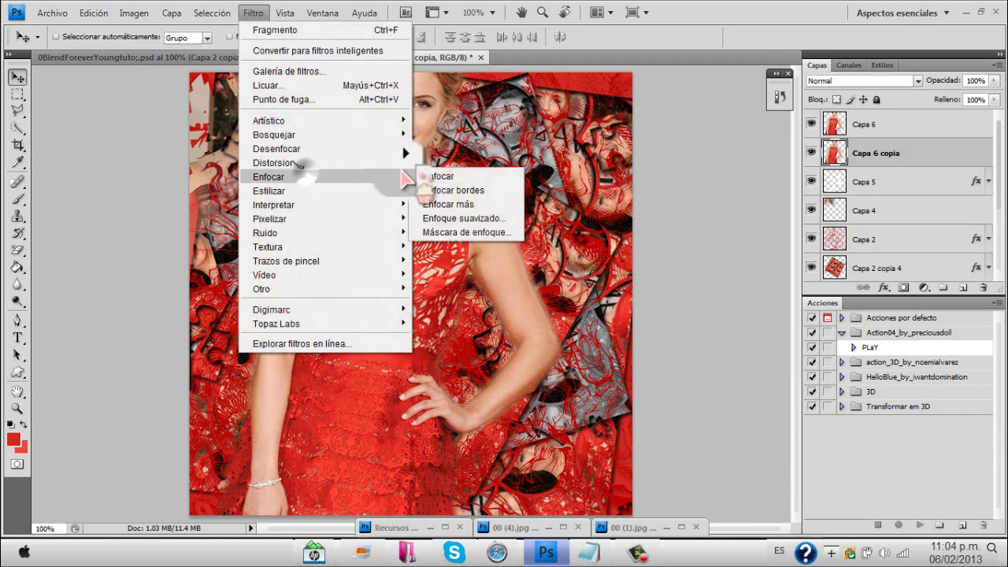
click(429, 177)
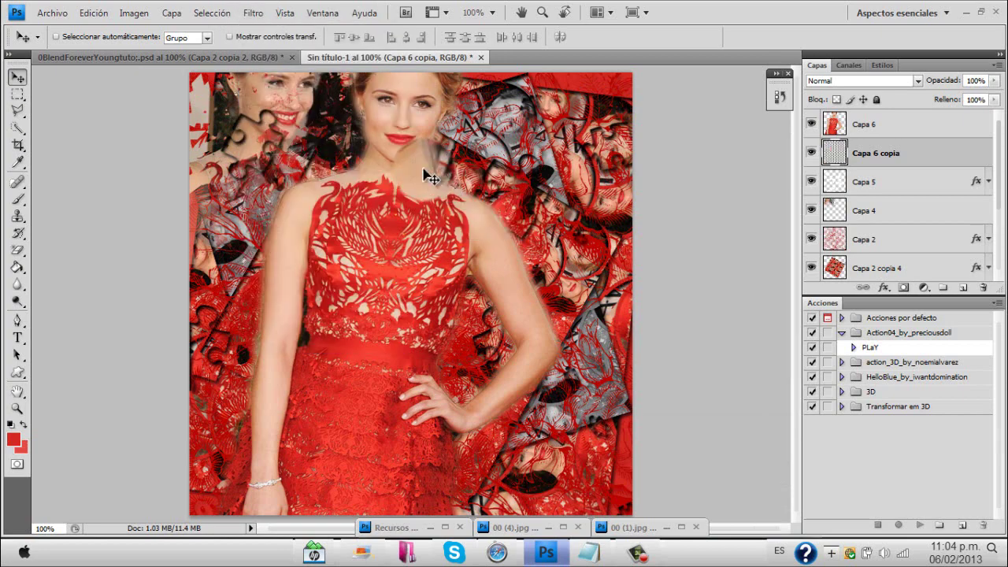
- Repeat the Fragmento filter several more times on Capa 6 copia and finish with another Enfocar pass
click(253, 14)
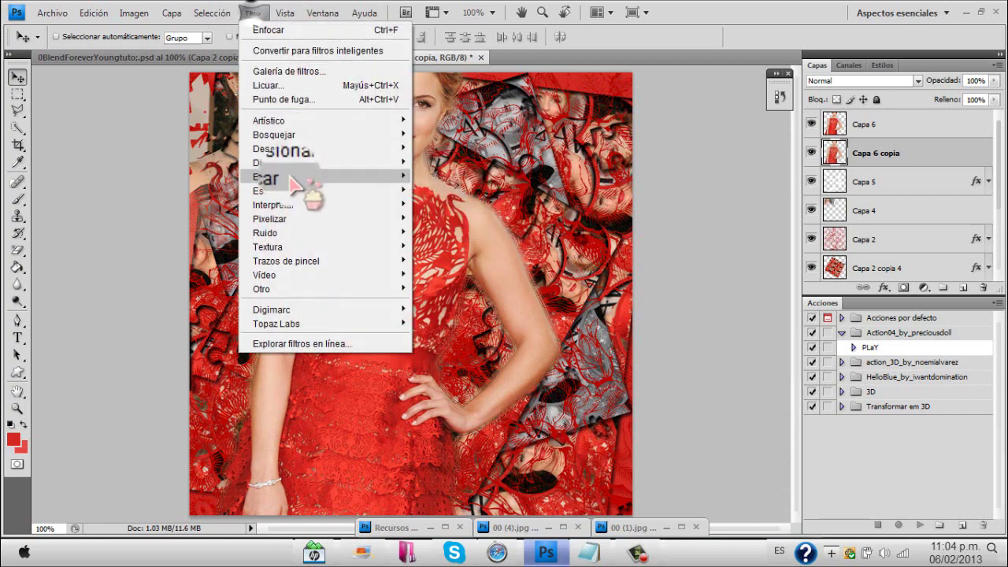
mouse_move(299, 219)
click(462, 236)
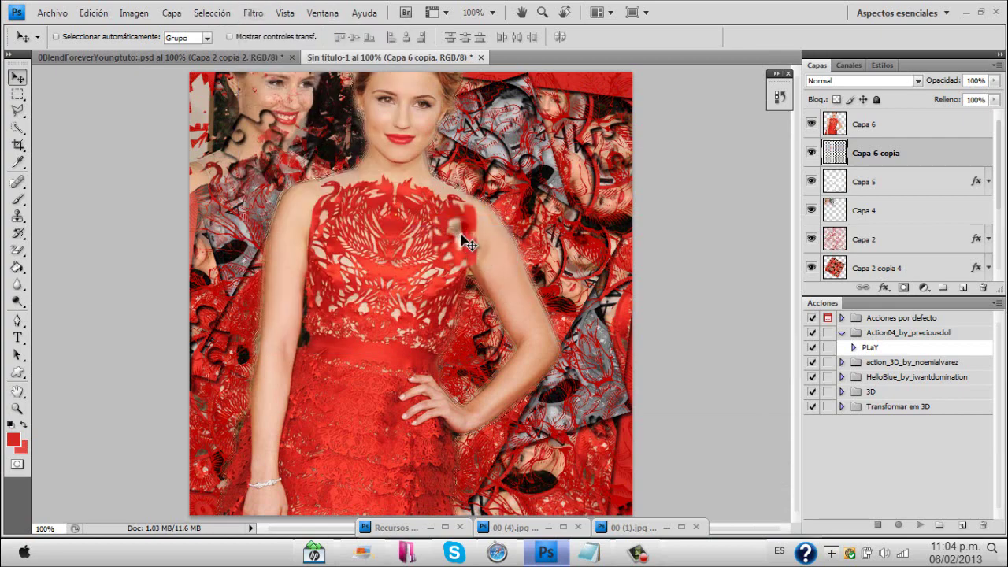
click(253, 14)
click(263, 30)
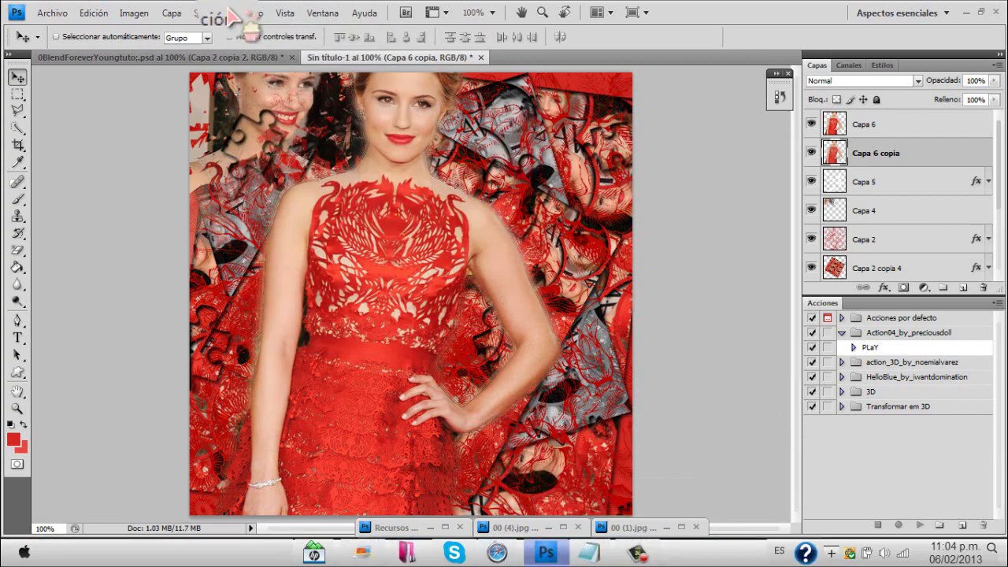
click(253, 13)
click(263, 28)
click(255, 15)
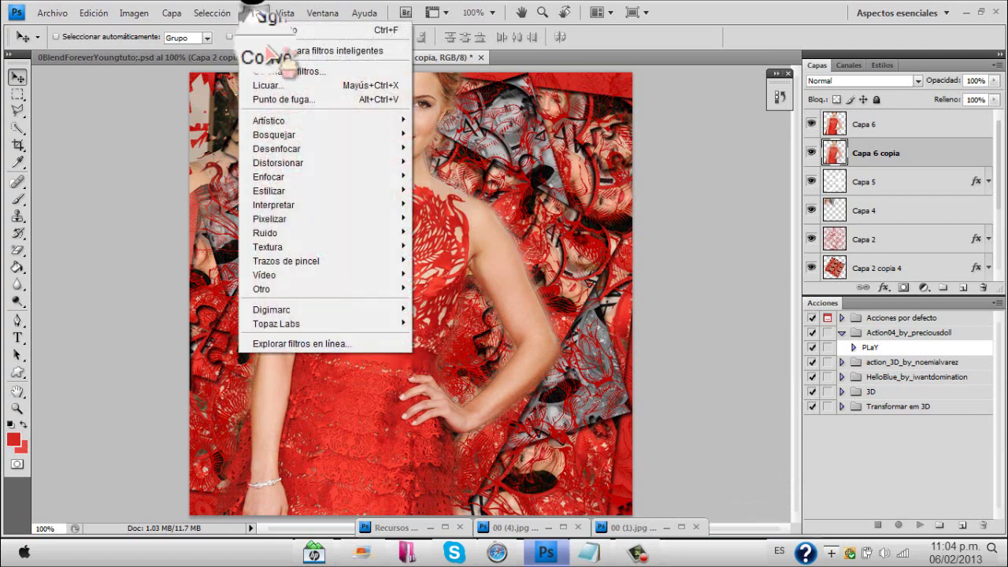
mouse_move(288, 175)
click(449, 176)
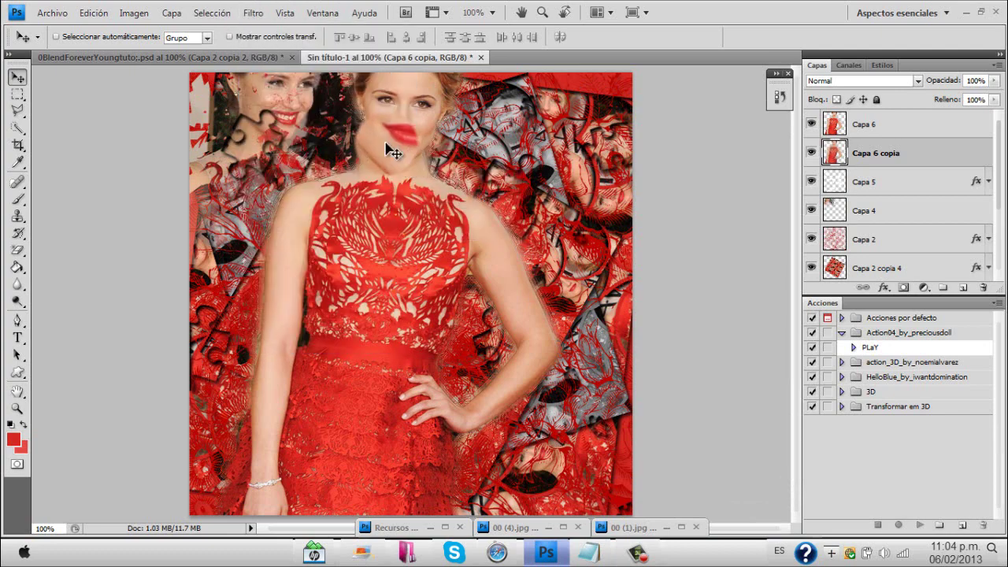
- Add a color overlay to Capa 6 copia in the red foreground color d52a23, in Normal mode at 100% opacity
double_click(892, 162)
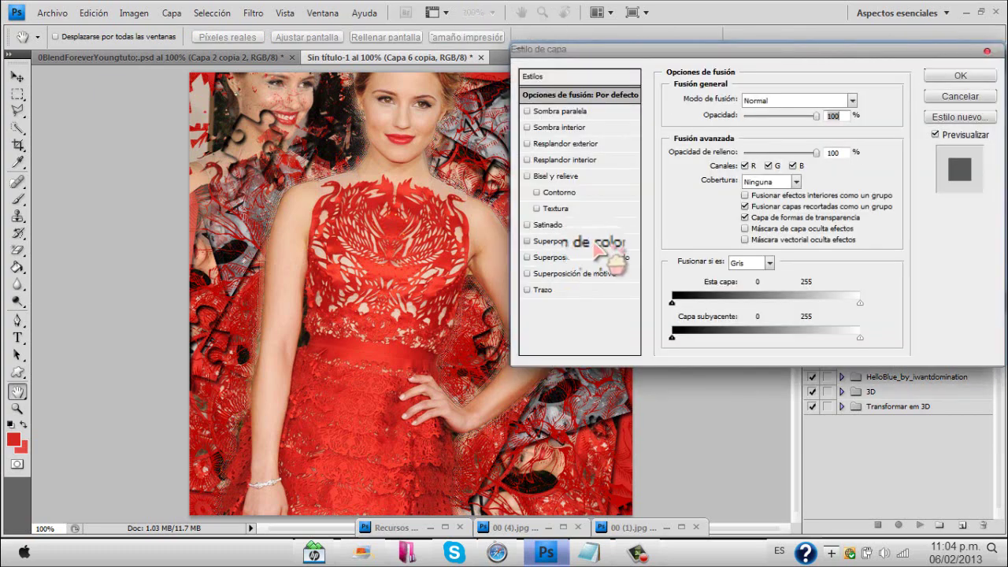
click(583, 240)
click(862, 100)
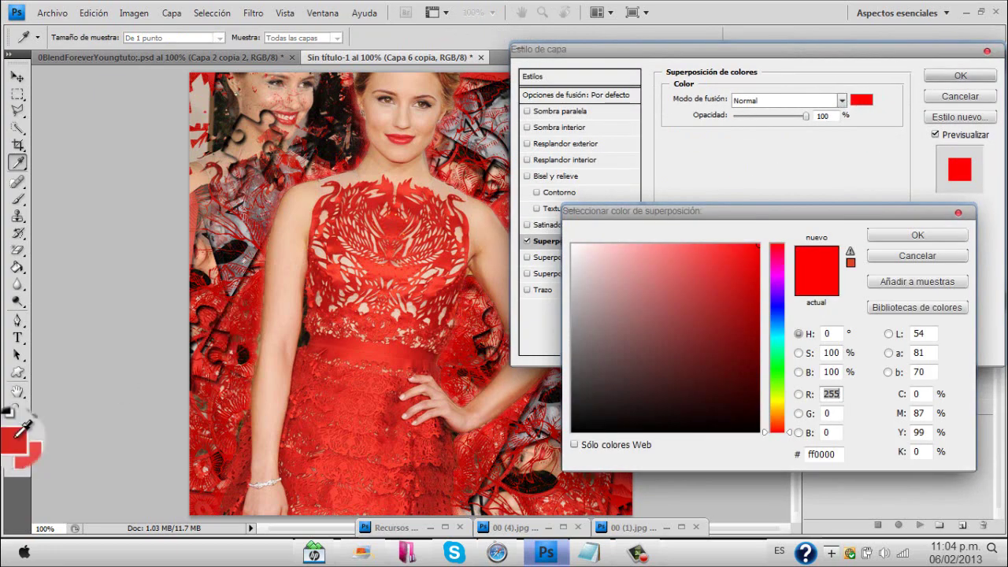
click(18, 433)
click(925, 232)
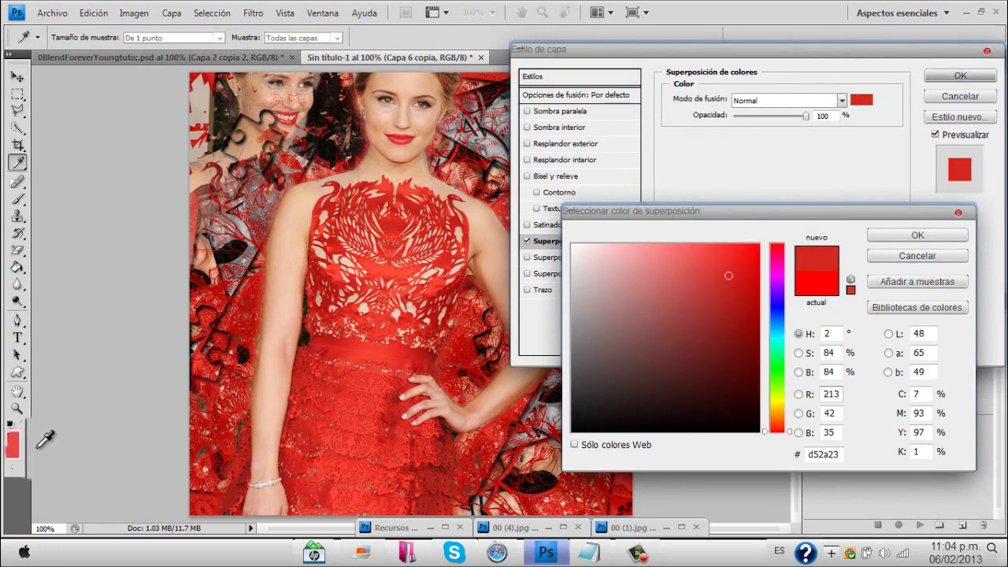
click(917, 234)
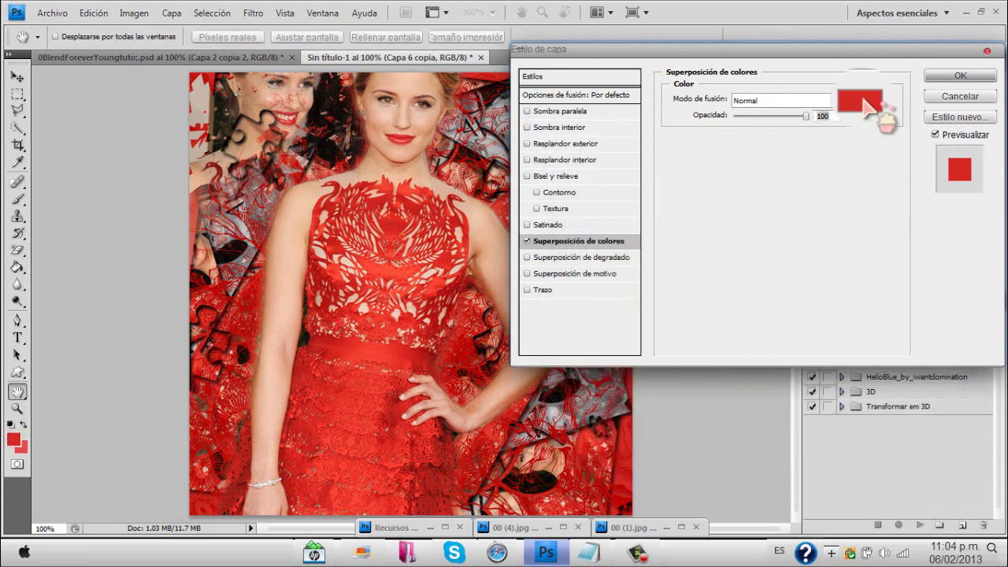
click(945, 76)
- Review the layer style of Capa 8 copia 2 in 0BlendForeverYoungtuto;.psd and return to Sin título-1
click(246, 58)
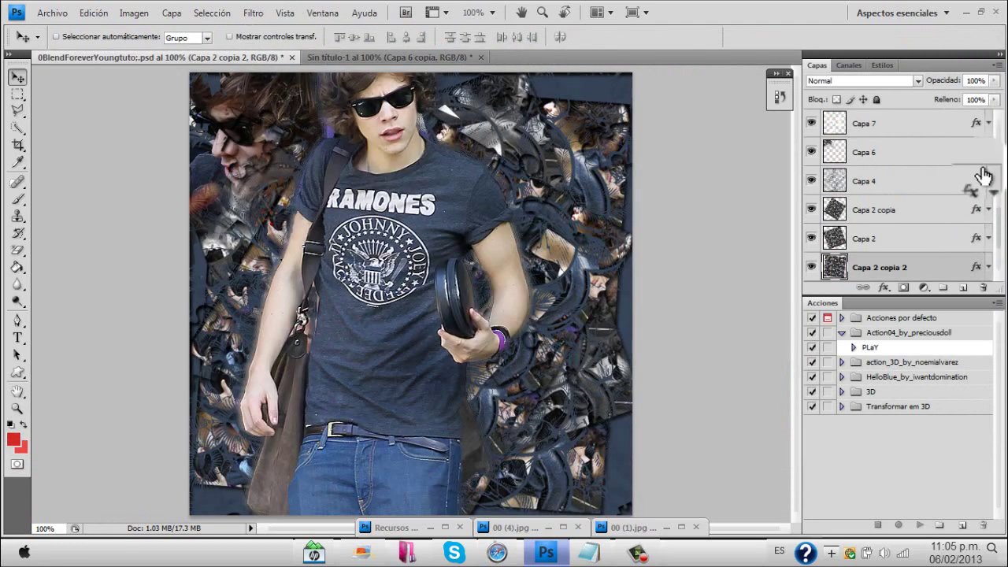
scroll(985, 175, up, 3)
click(898, 215)
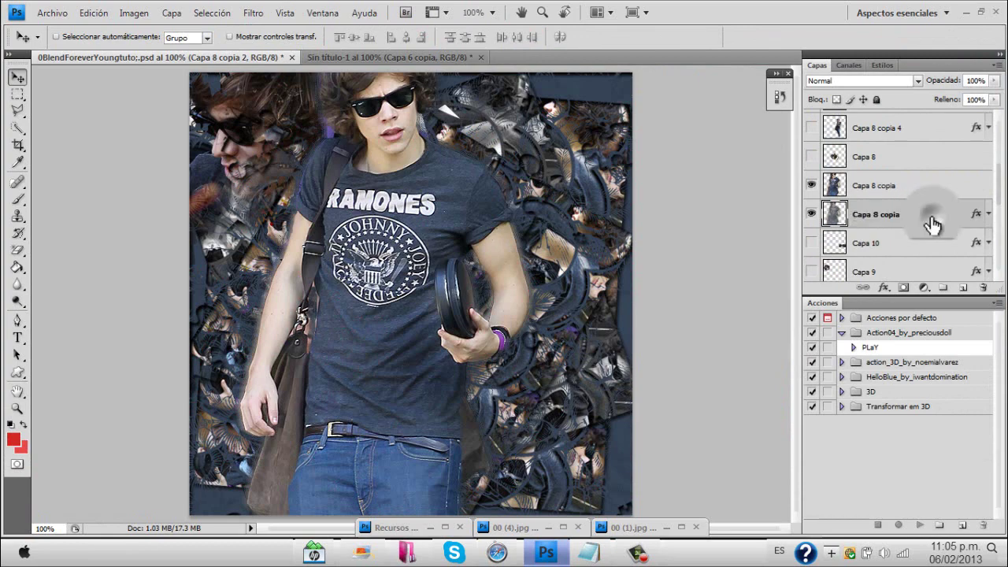
double_click(931, 226)
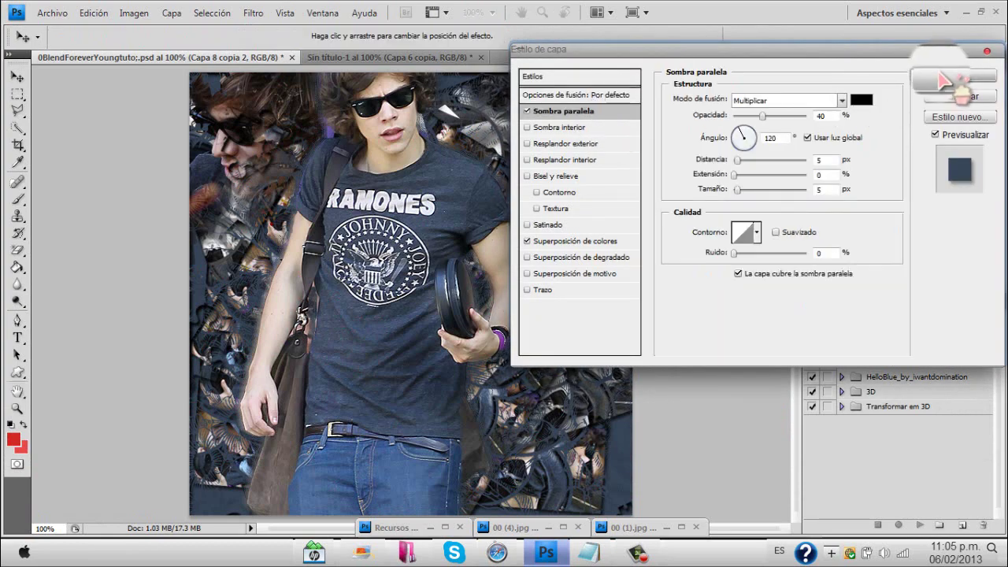
click(949, 78)
key(ctrl+Tab)
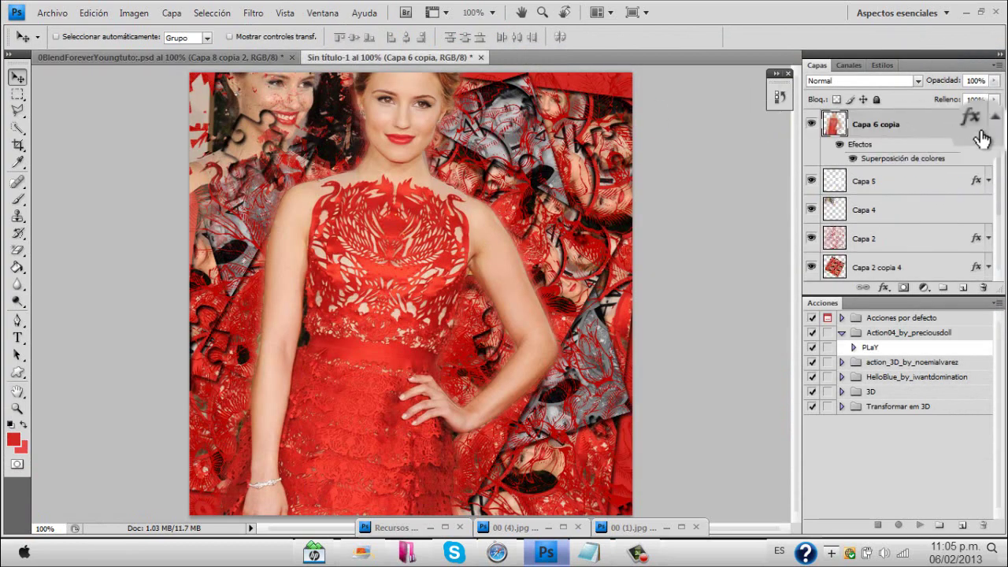
- Add a black Multiplicar drop shadow to Capa 6 copia with 5 px distance and 5 px size
click(995, 117)
double_click(929, 130)
click(551, 111)
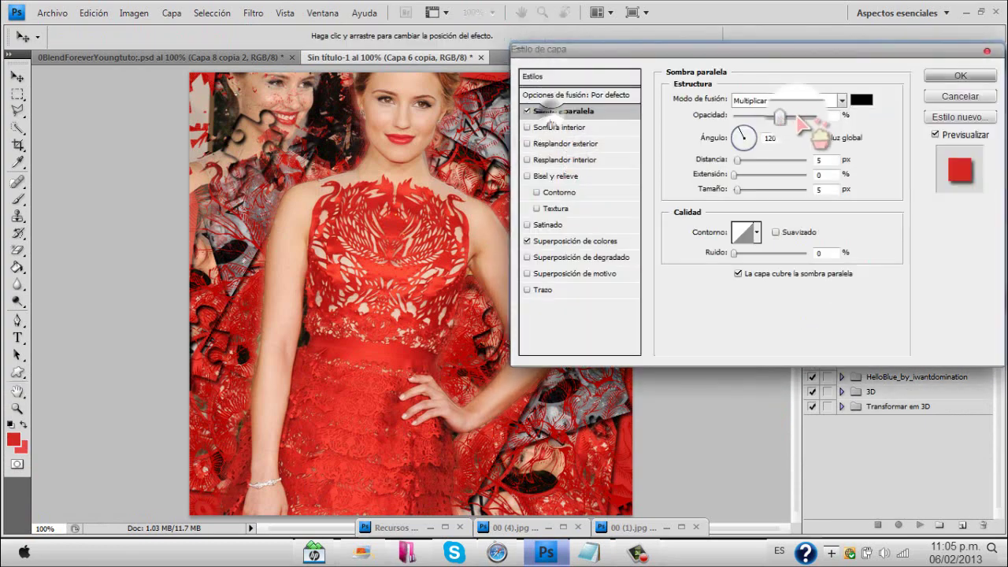
click(960, 76)
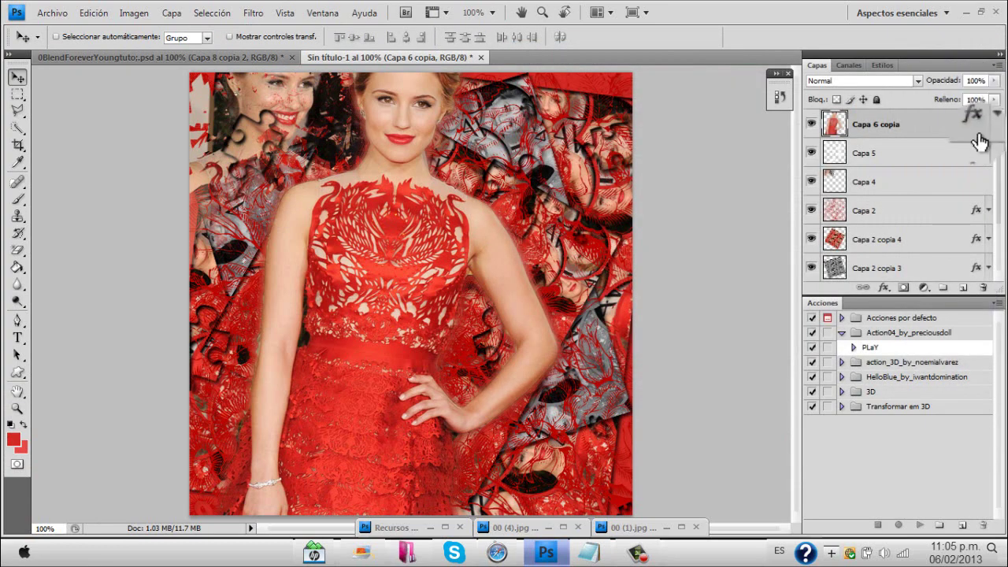
- Copy the selected full-length figure from 00 (3).jpg into Sin título-1 above Capa 6 and minimize the source image
drag(998, 153, 997, 136)
click(947, 126)
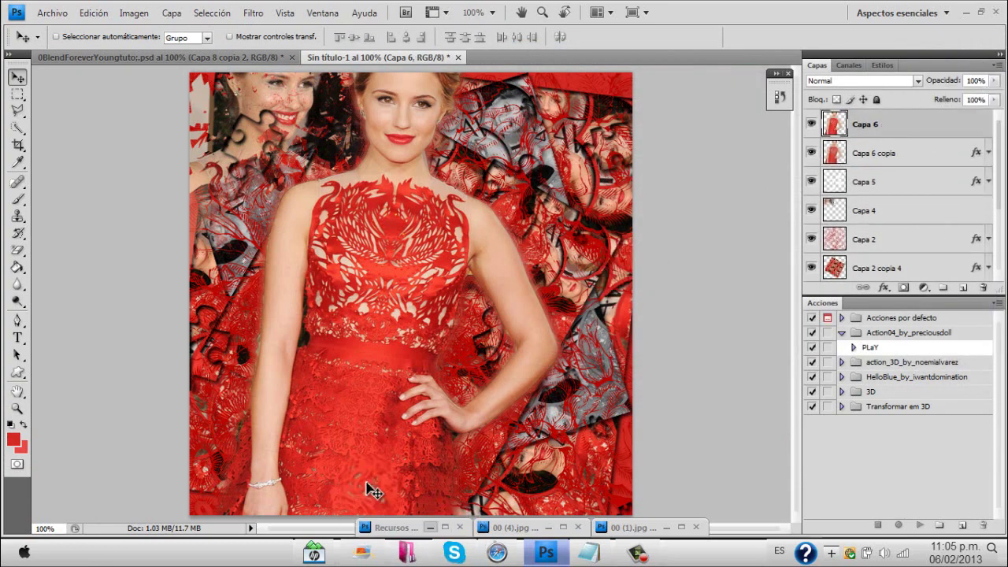
drag(667, 536, 441, 235)
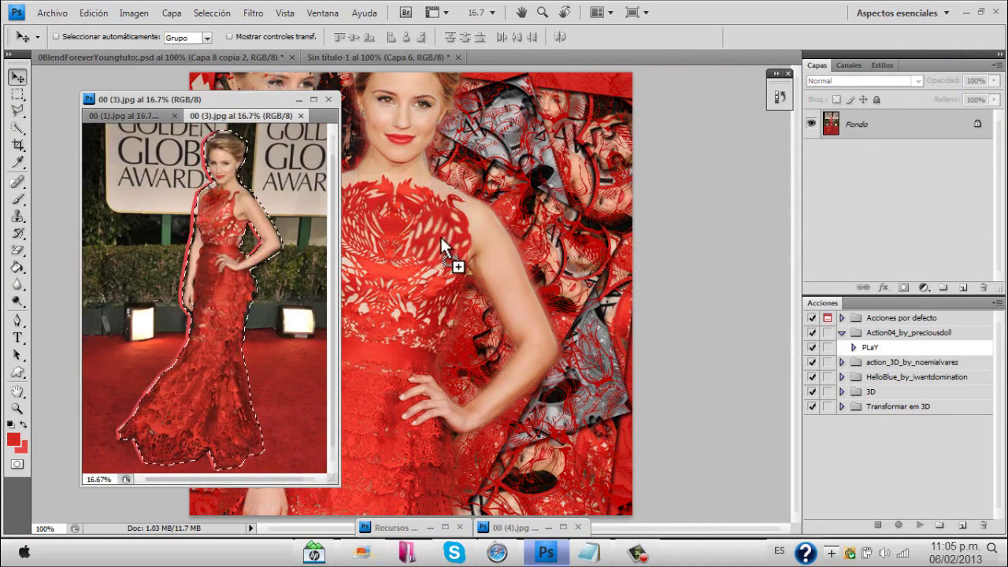
drag(333, 88, 323, 91)
click(300, 100)
- Scale the full-length figure on Capa 7 proportionally to 19%, place it right of the large figure and rotate it -1.4°
key(ctrl+t)
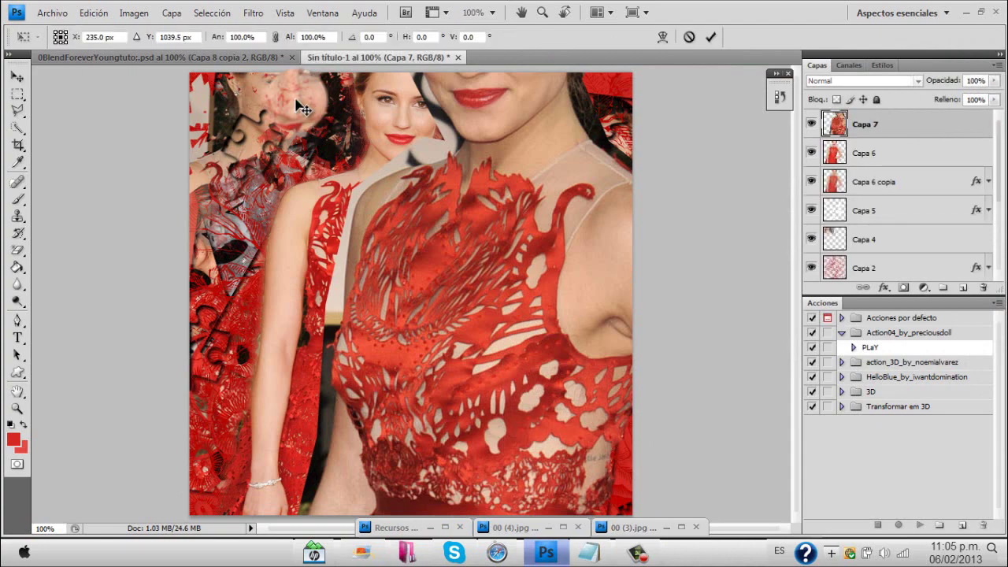
click(280, 37)
drag(296, 37, 245, 38)
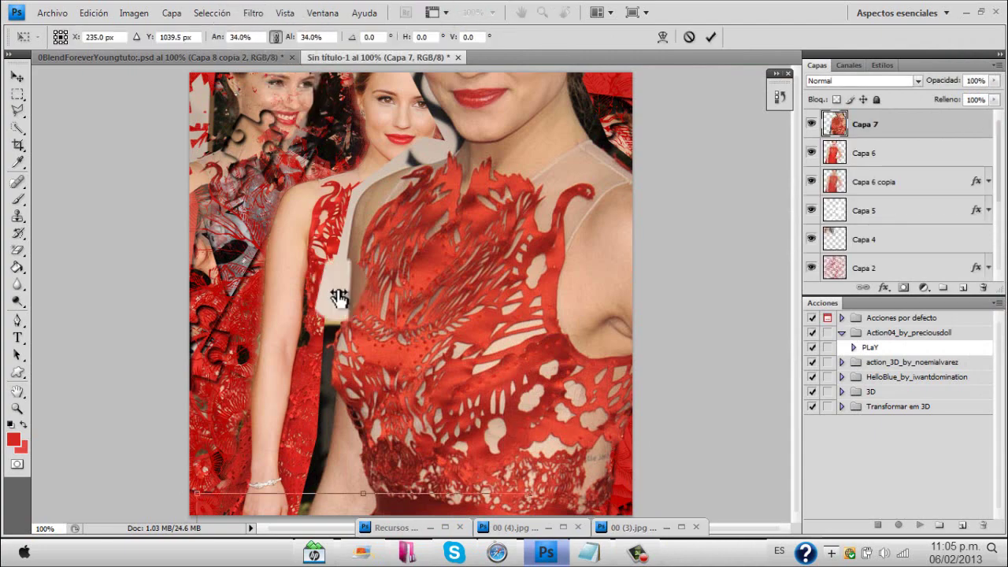
drag(417, 499, 418, 5)
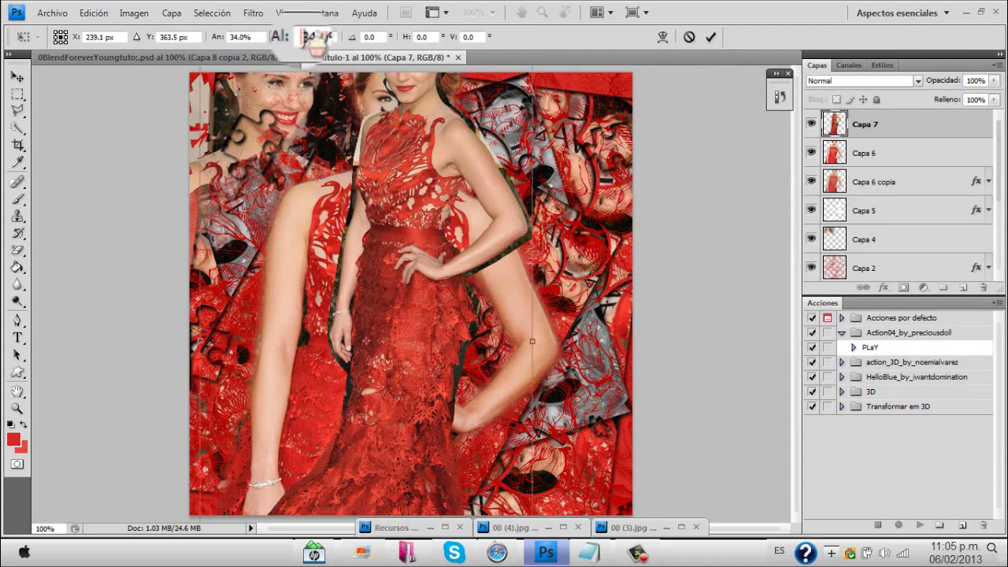
drag(291, 38, 276, 39)
drag(374, 344, 518, 330)
drag(556, 103, 549, 103)
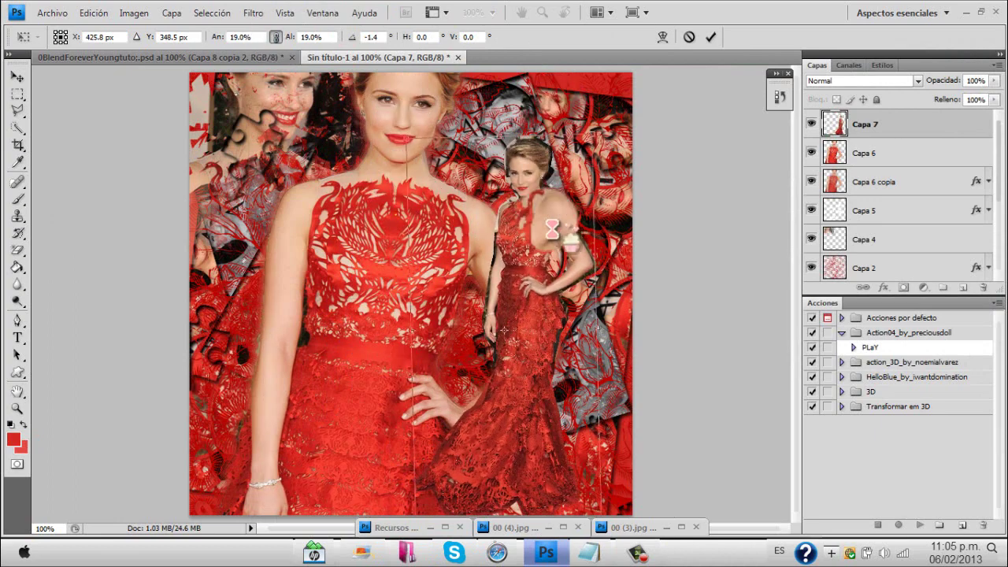
- Move the full-length figure on Capa 7 closer to the large figure's right side and rotate it to -2.2°
drag(529, 319, 517, 320)
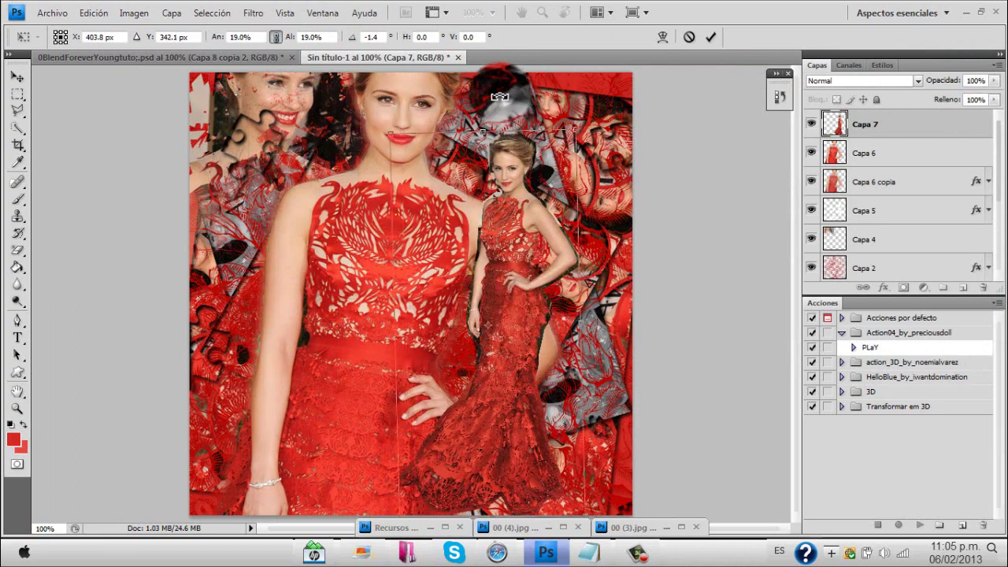
drag(500, 99, 497, 99)
drag(521, 253, 510, 255)
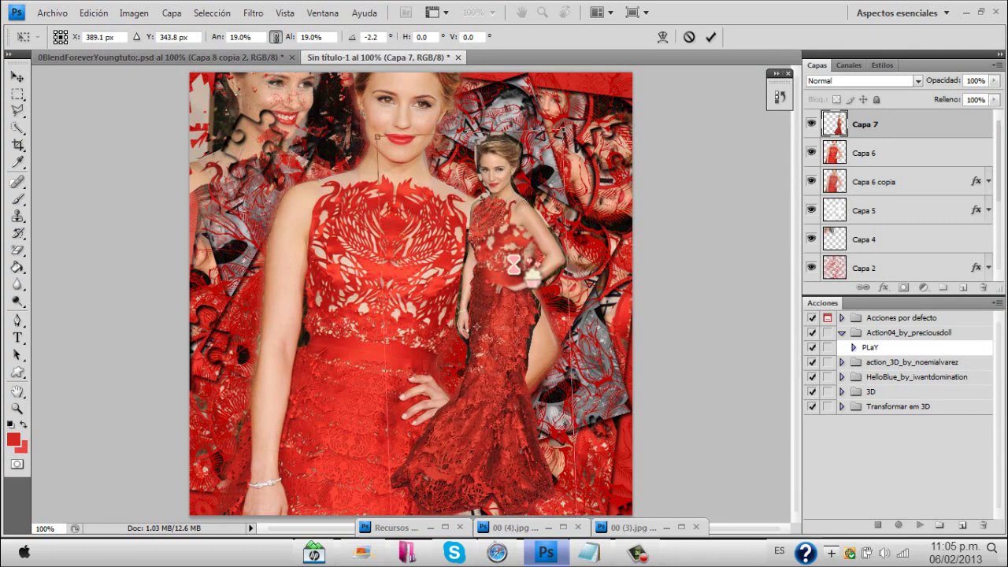
key(Return)
key(Return)
- Show Capa 8 copia 4 and Capa 8 copia 3 in 0BlendForeverYoungtuto;.psd for reference and return to Sin título-1
drag(614, 259, 840, 223)
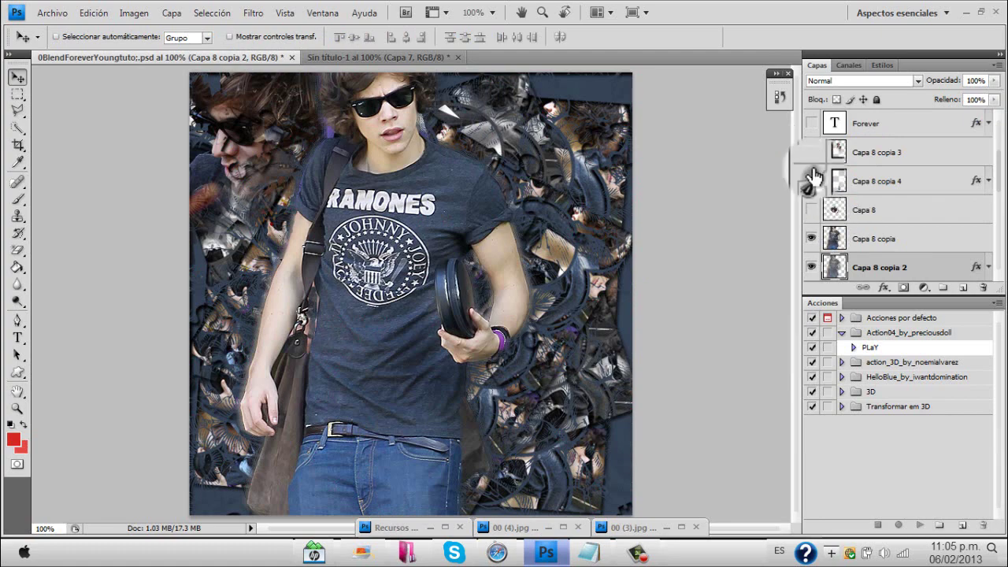
drag(815, 177, 812, 161)
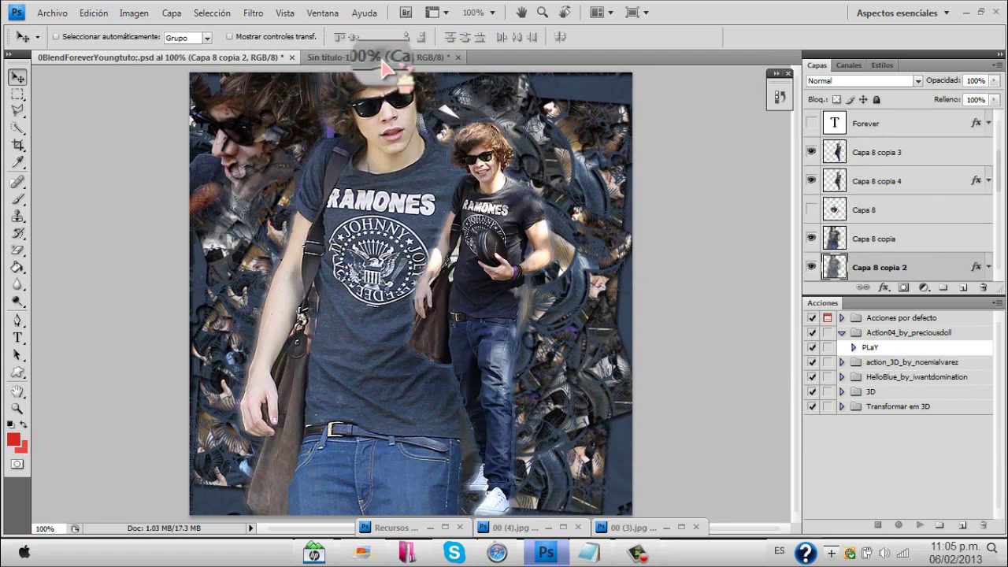
drag(386, 68, 388, 71)
- Undo the desaturation of Capa 7 by restoring the Transformación libre history state
click(779, 96)
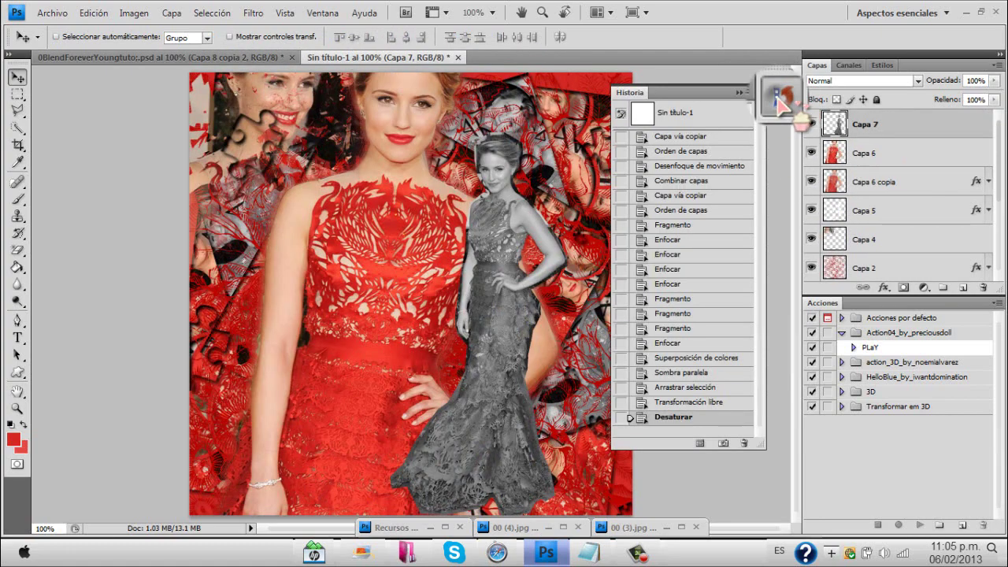
click(685, 401)
click(777, 96)
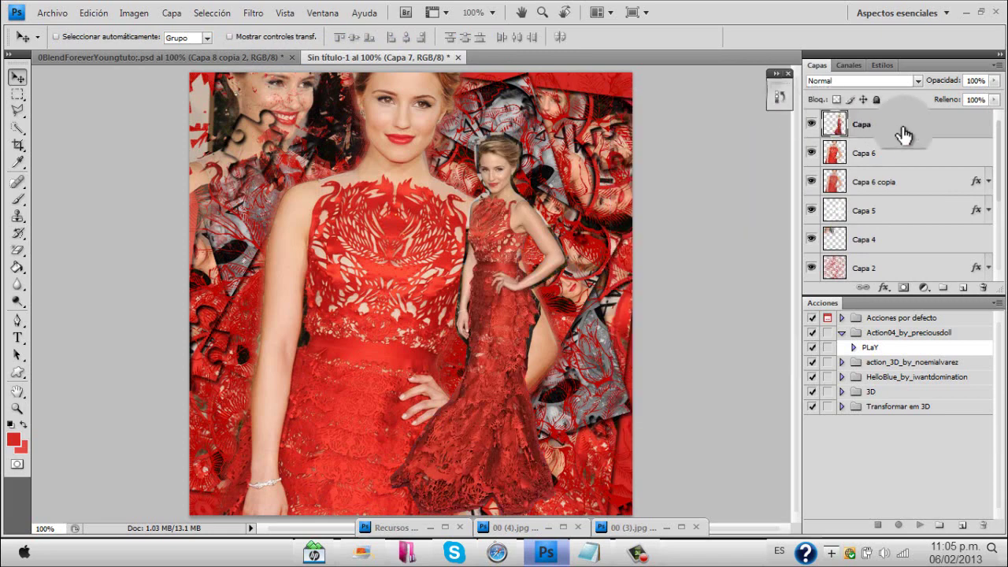
- Duplicate Capa 7 beneath itself and apply the Fragmento and Enfocar filters to the copy
key(ctrl+j)
drag(903, 132, 913, 162)
click(266, 12)
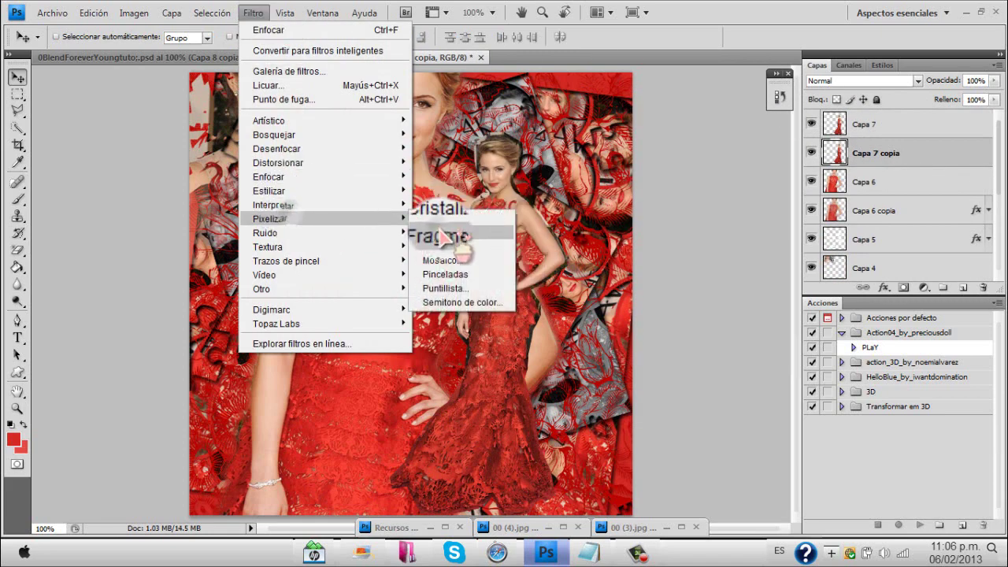
click(455, 247)
click(253, 13)
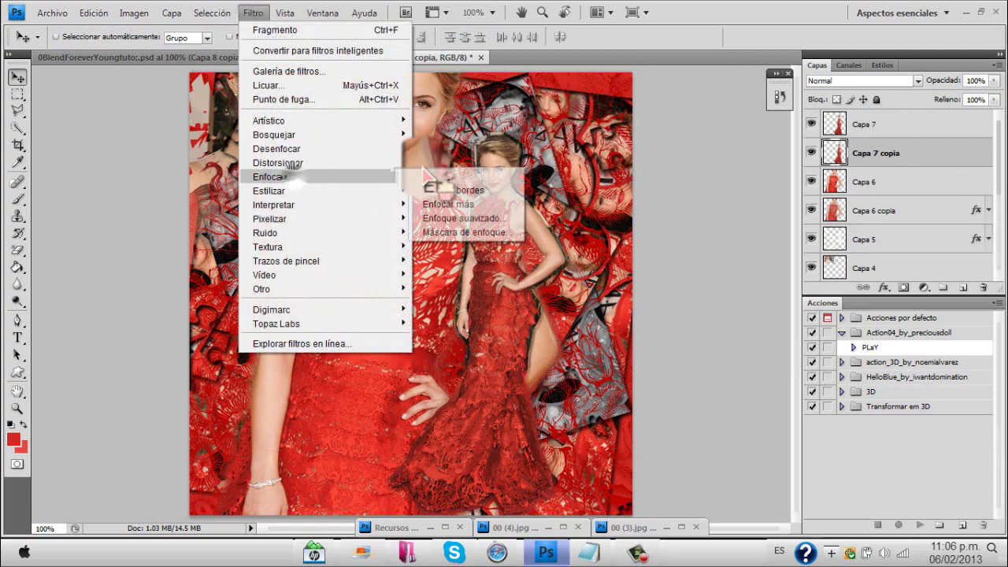
click(443, 183)
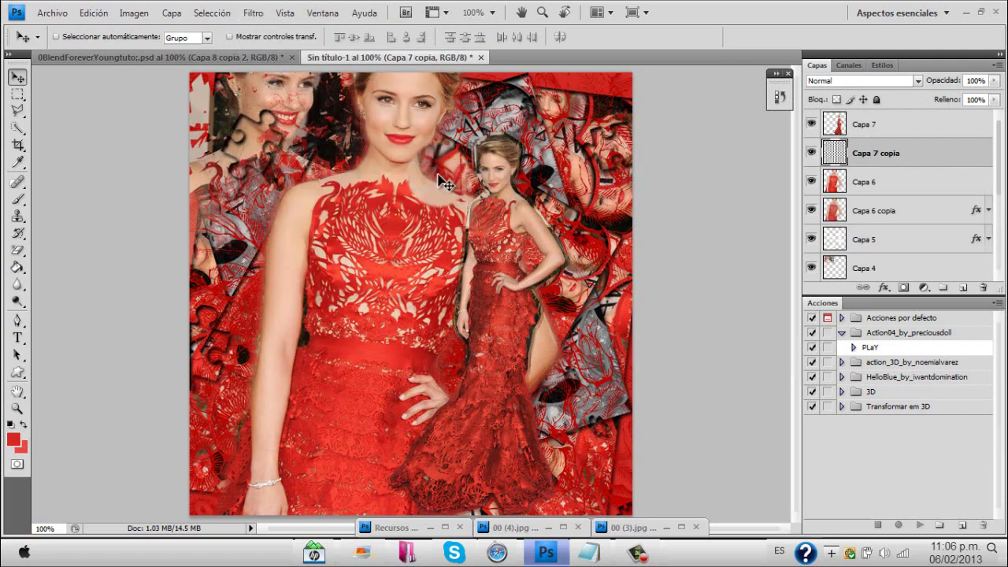
- Add a Normal color overlay in #e74a45 at 100% opacity to Capa 7 copia, sampling the current background color
click(919, 156)
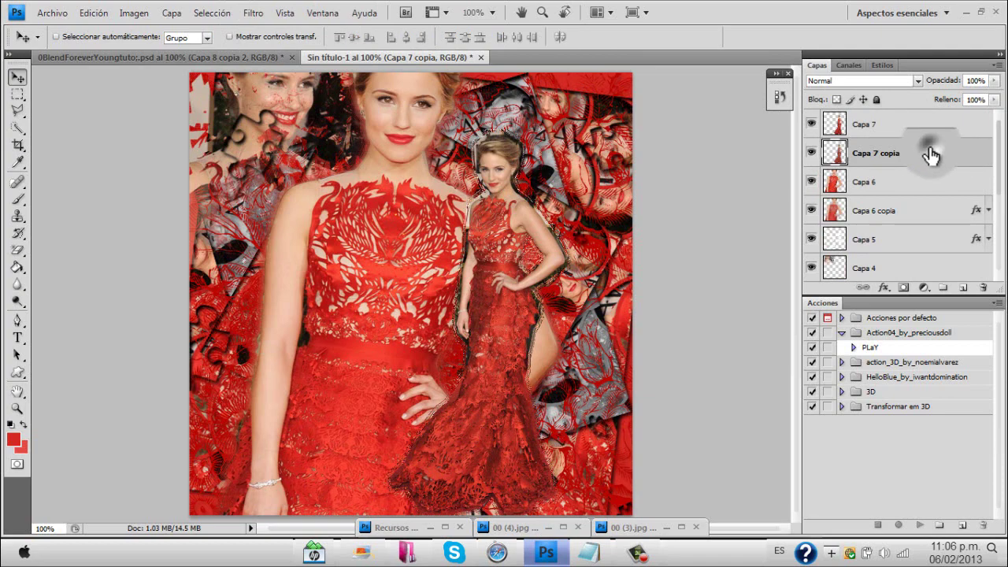
double_click(931, 156)
click(580, 241)
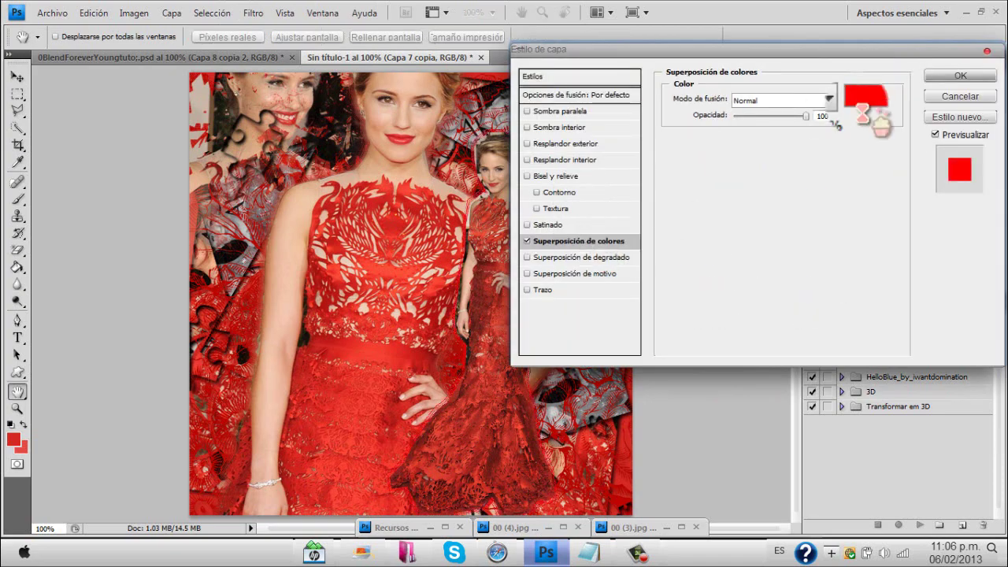
click(864, 98)
click(30, 444)
click(917, 235)
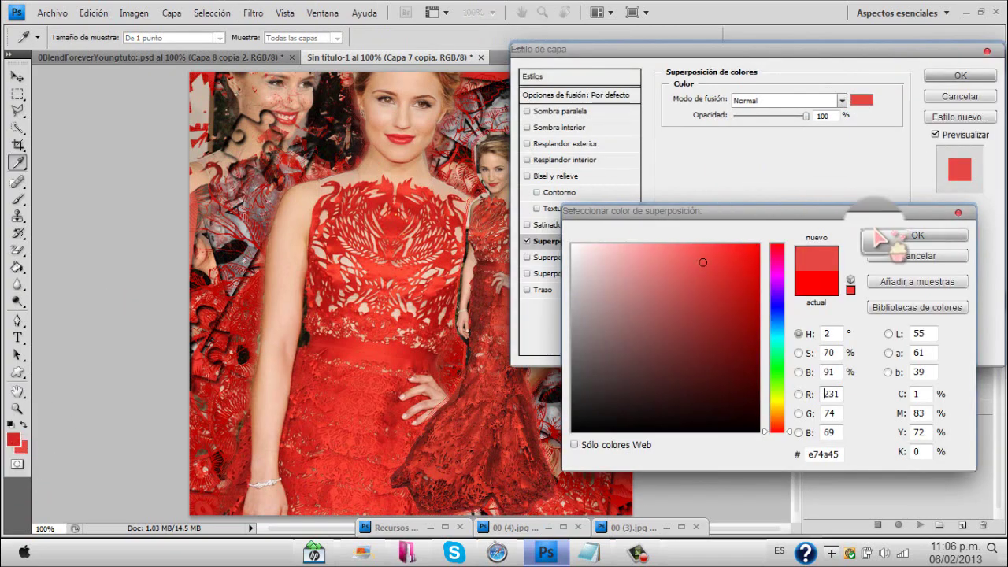
- Add a black drop shadow to Capa 7 copia at about 43% opacity with 5 px distance and size, and select Capa 7
click(563, 111)
drag(792, 116, 753, 116)
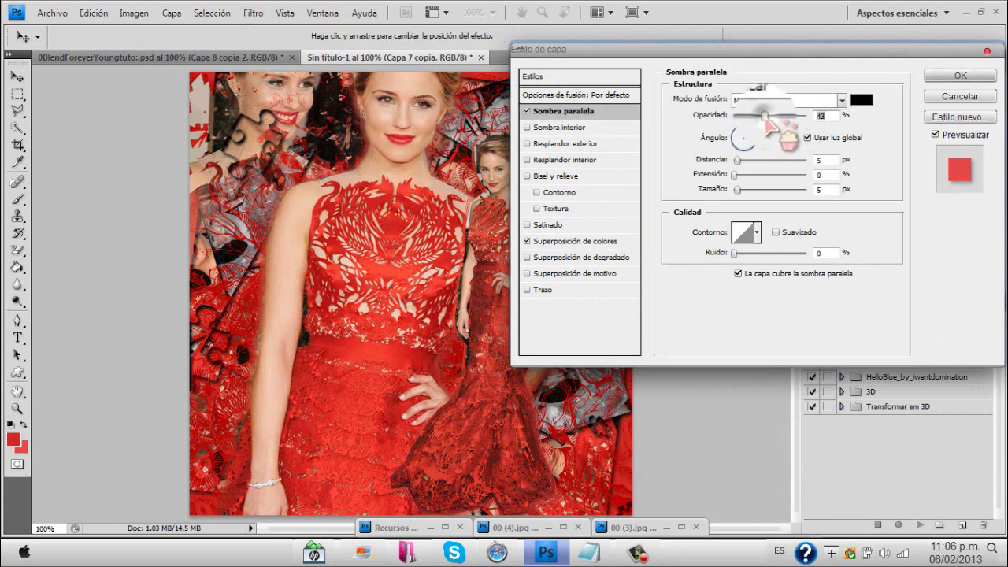
click(960, 75)
click(989, 151)
click(942, 123)
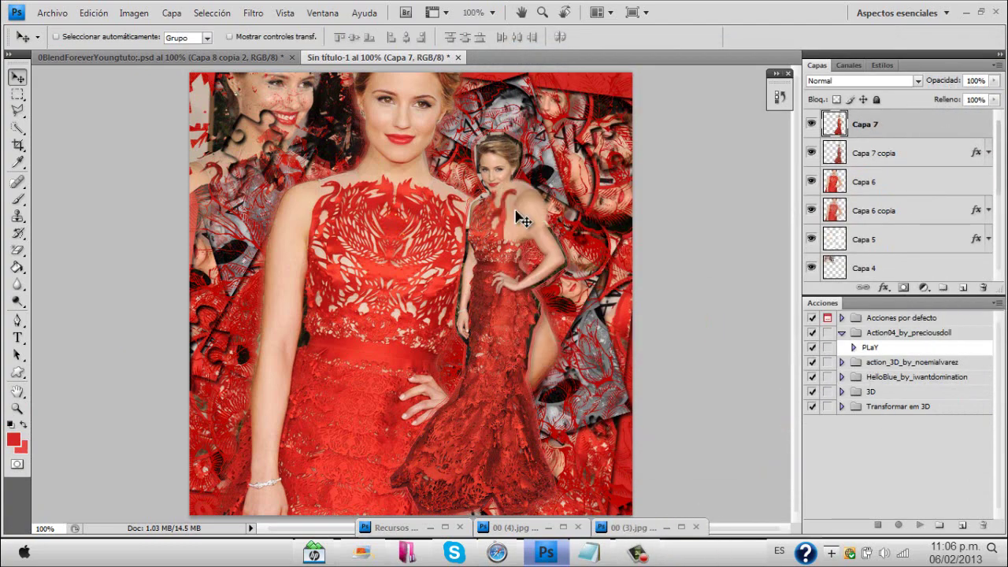
- Examine the layer order around Capa 8 copia 2 in 0BlendForeverYoungtuto;.psd and return to Sin título-1
click(234, 59)
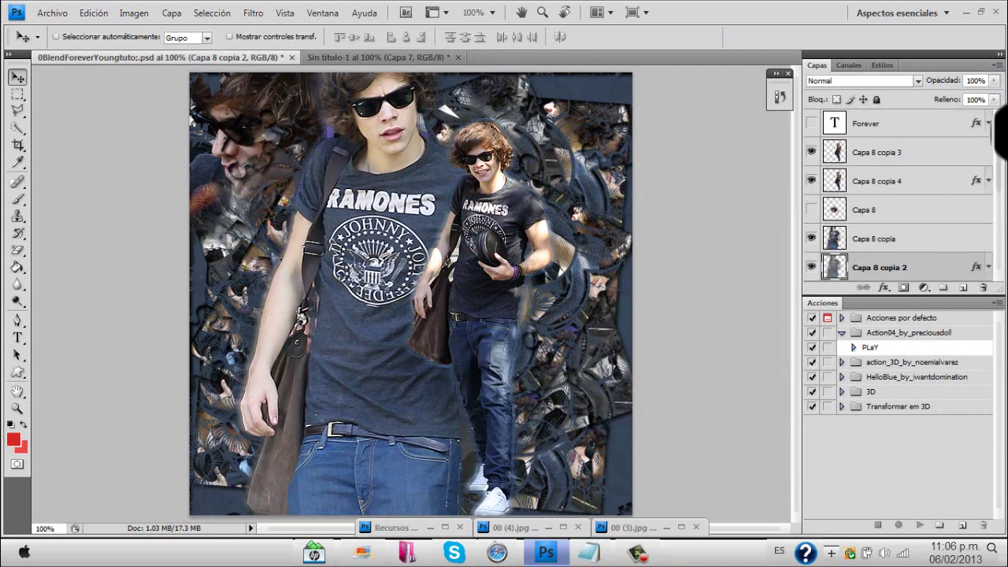
drag(1000, 167, 1001, 190)
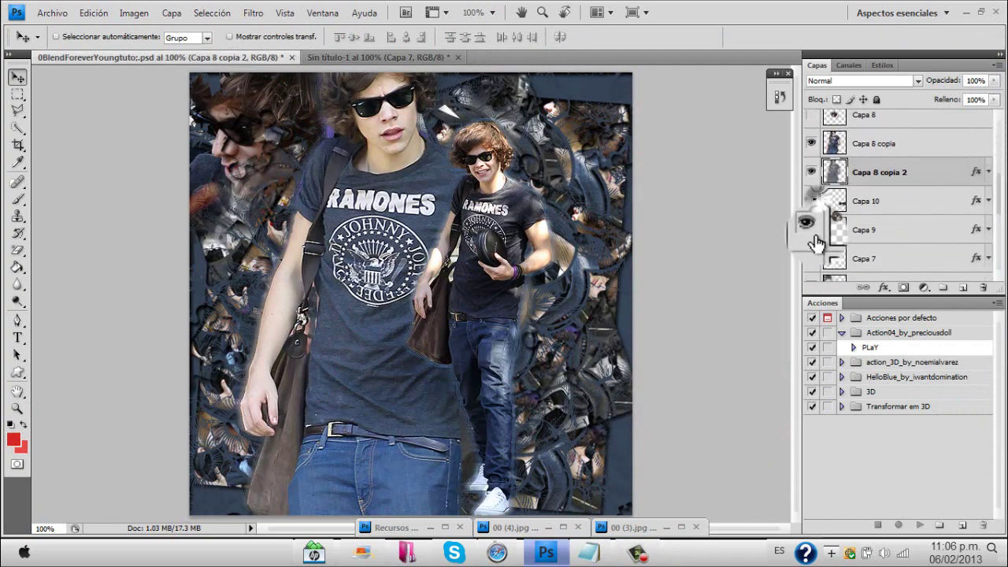
click(397, 57)
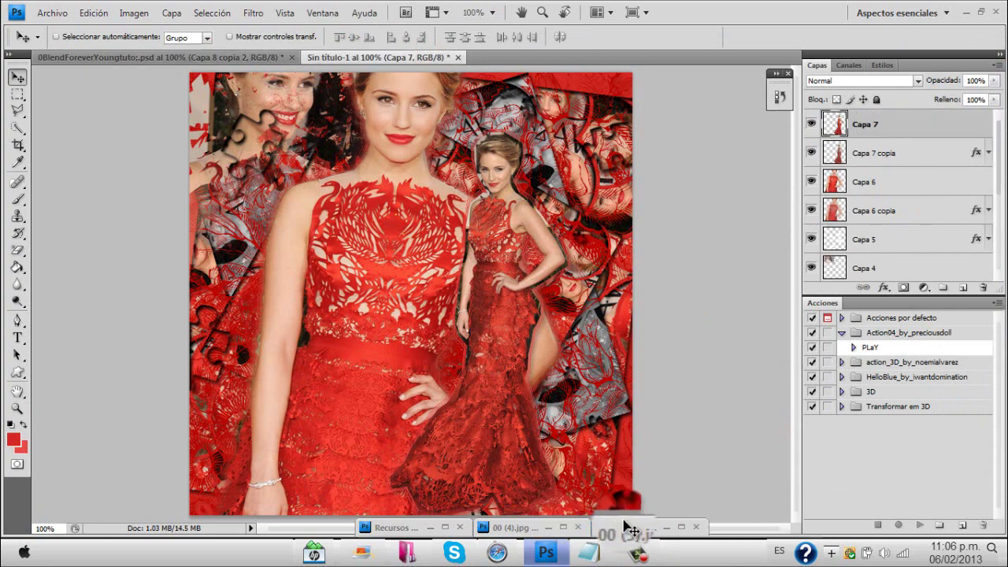
- Copy a circular selection of the woman's head and upper torso from 00 (5).jpg into Sin título-1 as a new layer
click(535, 527)
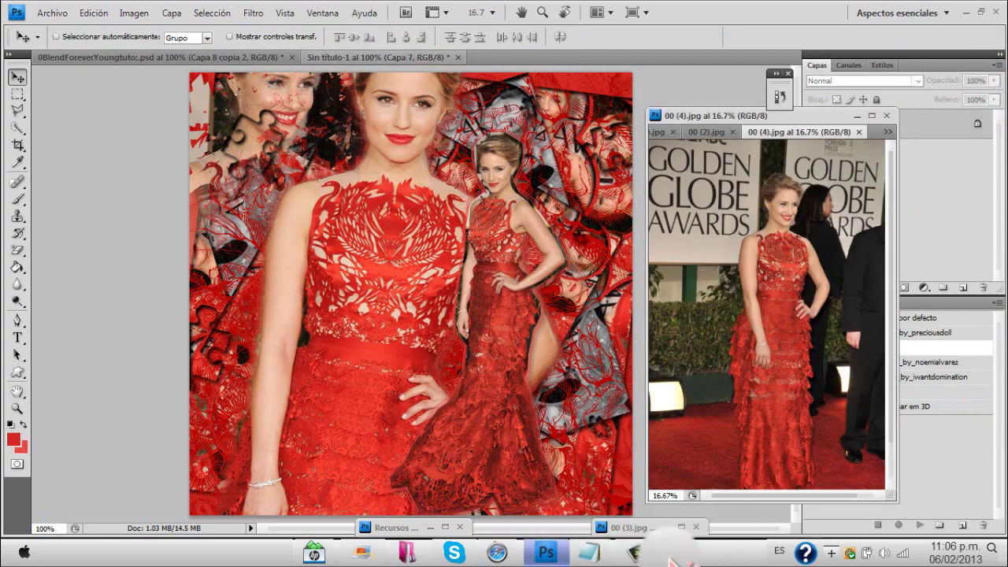
click(888, 132)
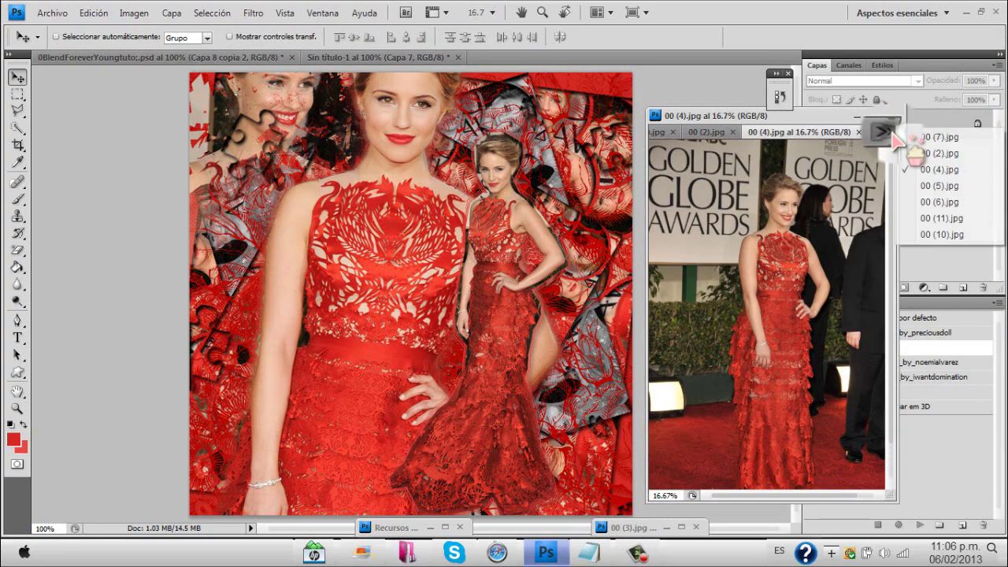
click(937, 189)
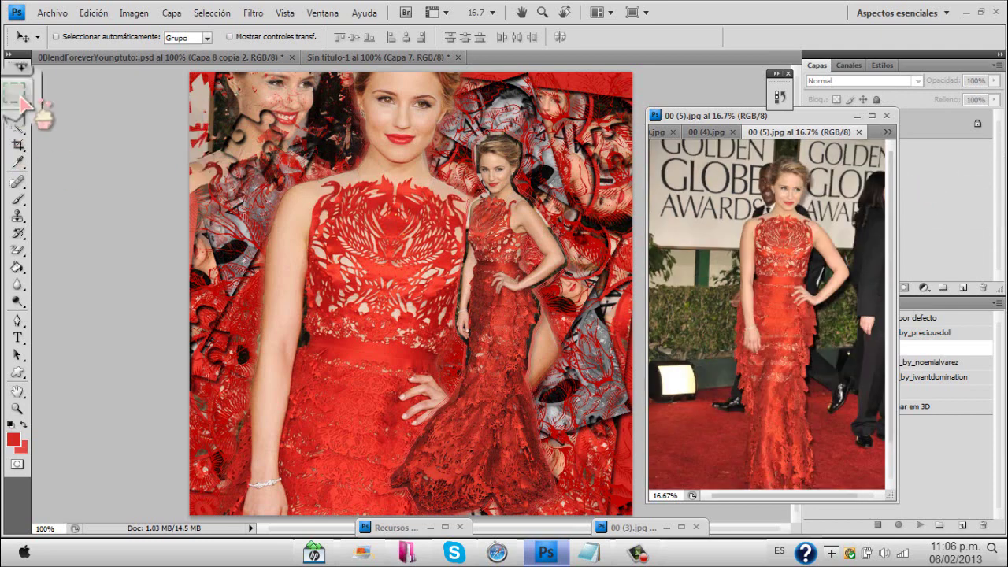
drag(22, 98, 79, 112)
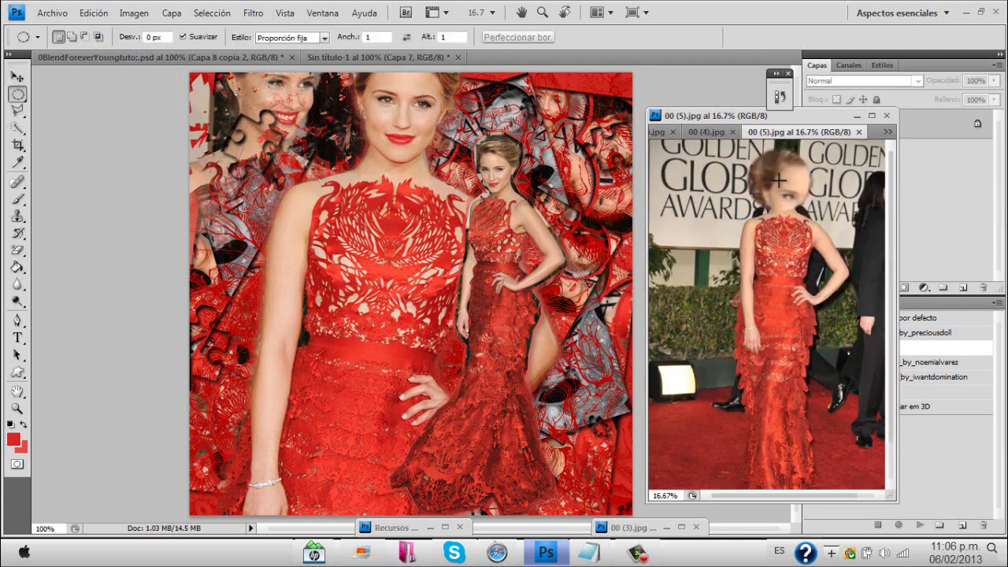
drag(778, 180, 807, 187)
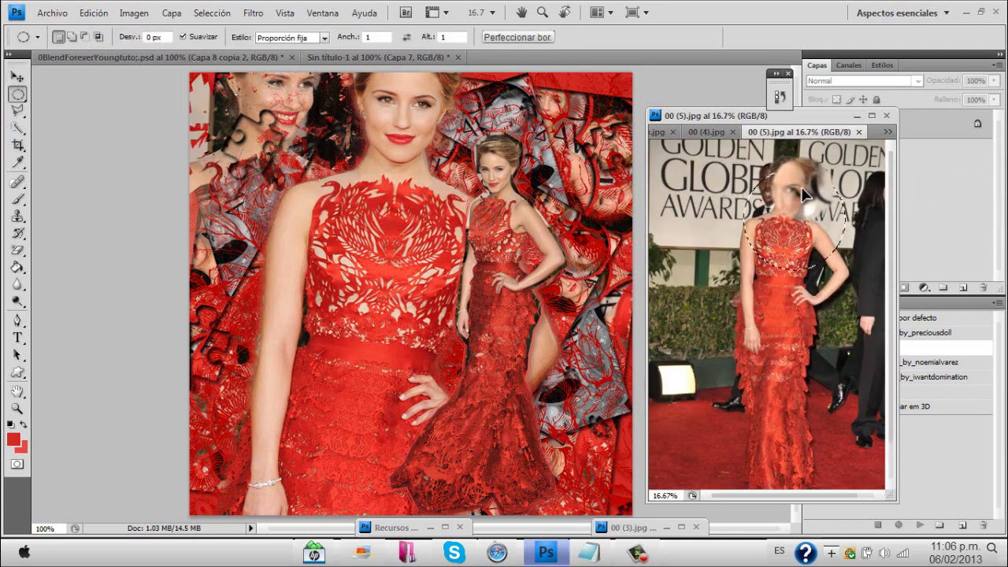
click(17, 76)
drag(787, 193, 425, 231)
- Copy a rectangular selection around the woman's face from 00 (6).jpg into Sin título-1 and minimize the source image
click(17, 94)
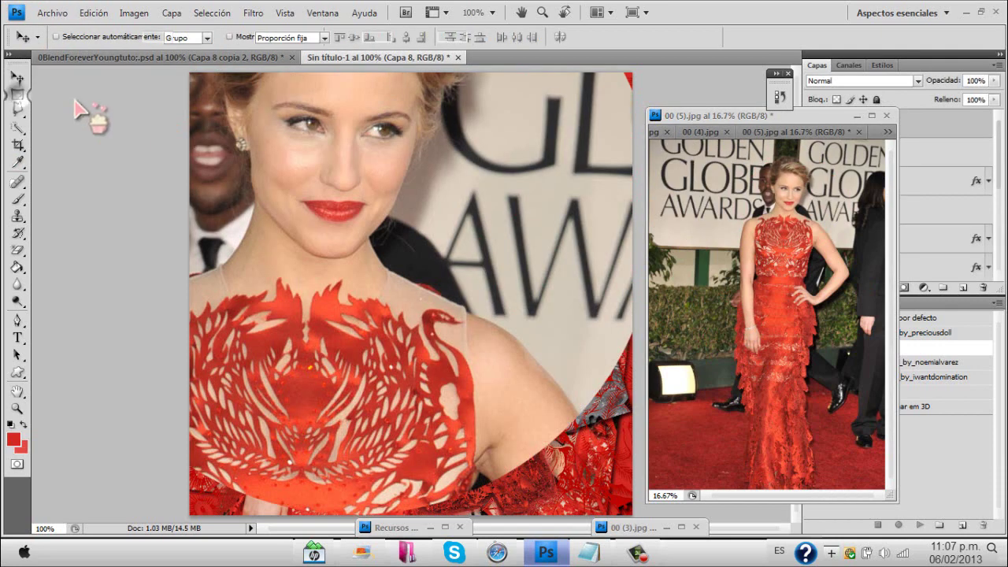
click(96, 94)
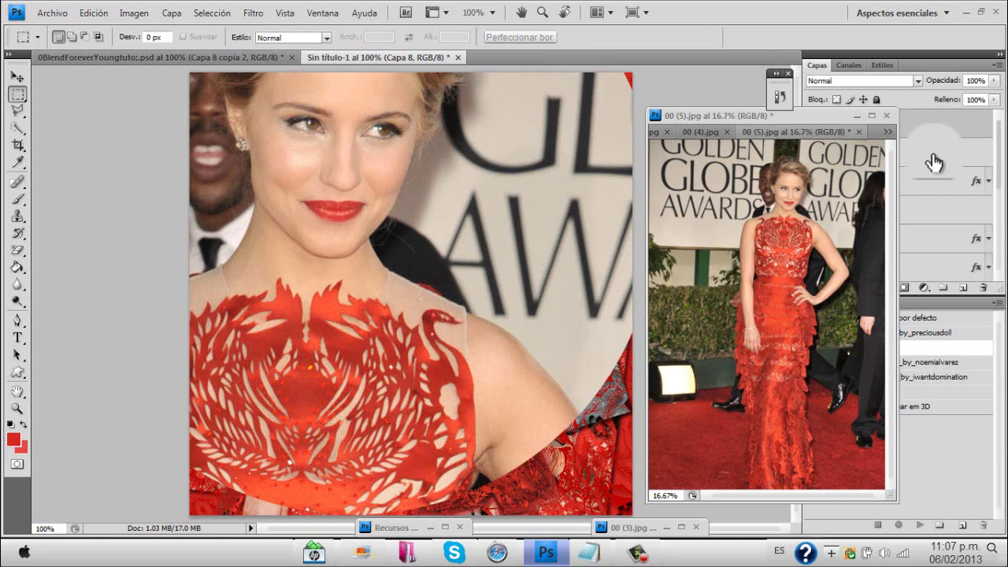
click(887, 132)
click(933, 195)
key(ctrl+Tab)
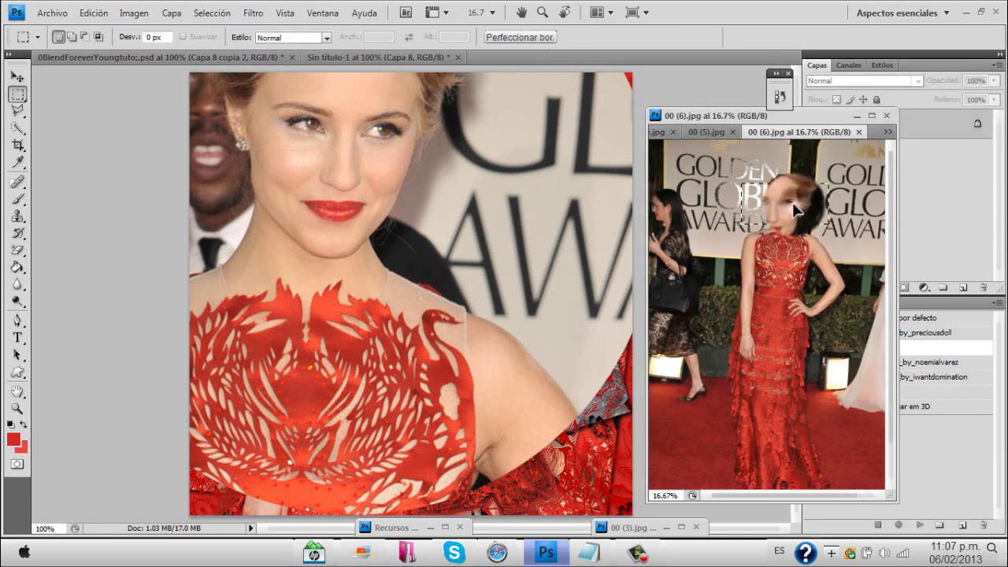
drag(795, 202, 795, 200)
click(21, 78)
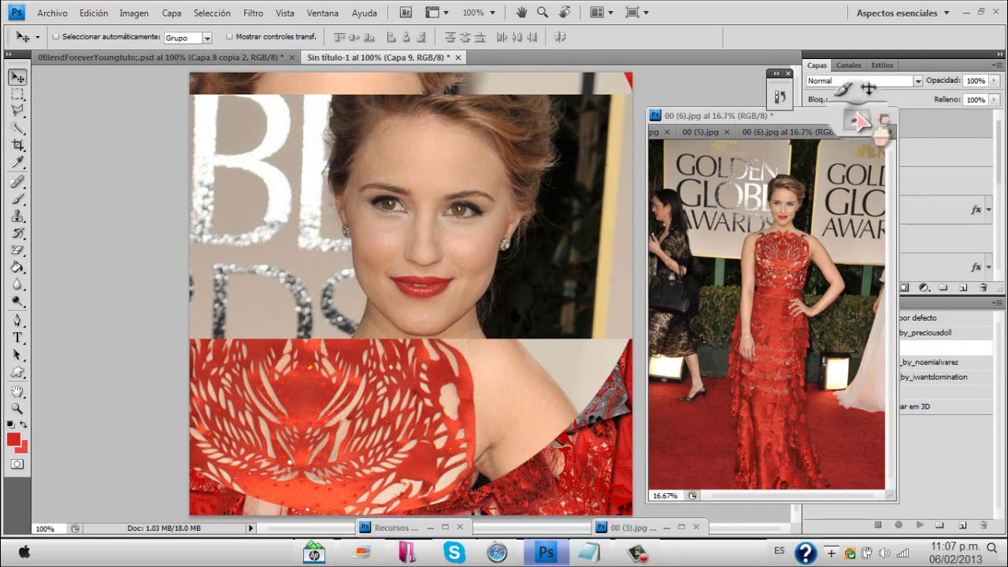
click(857, 115)
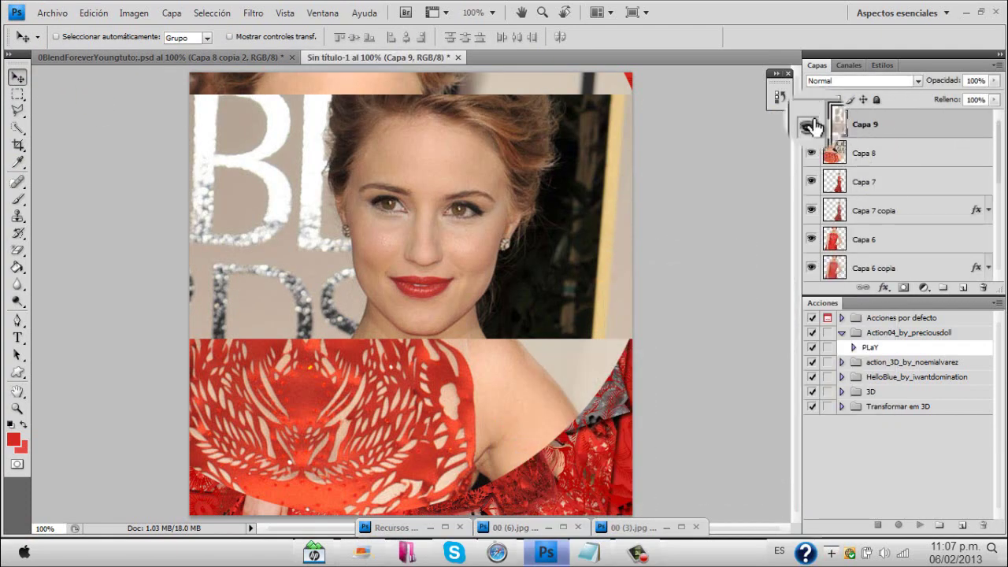
- Hide Capa 9 and move Capa 9 and Capa 8 together beneath Capa 6 copia
click(812, 124)
drag(896, 158, 902, 275)
drag(1000, 151, 1000, 157)
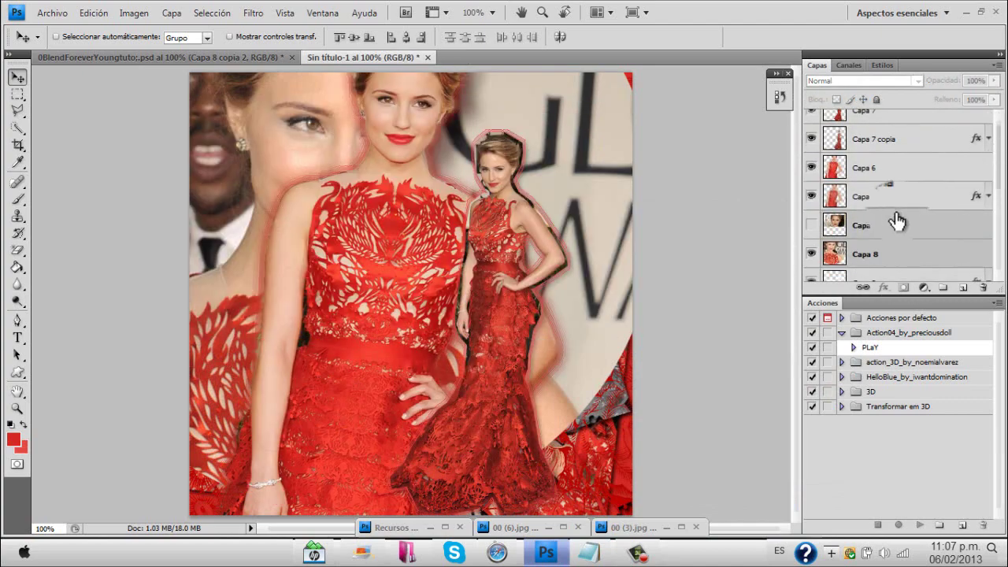
- Scale the circular photo on Capa 8 proportionally to 22%, rotate it -14.9° and place it left of the large figure
drag(880, 260, 882, 259)
key(ctrl+t)
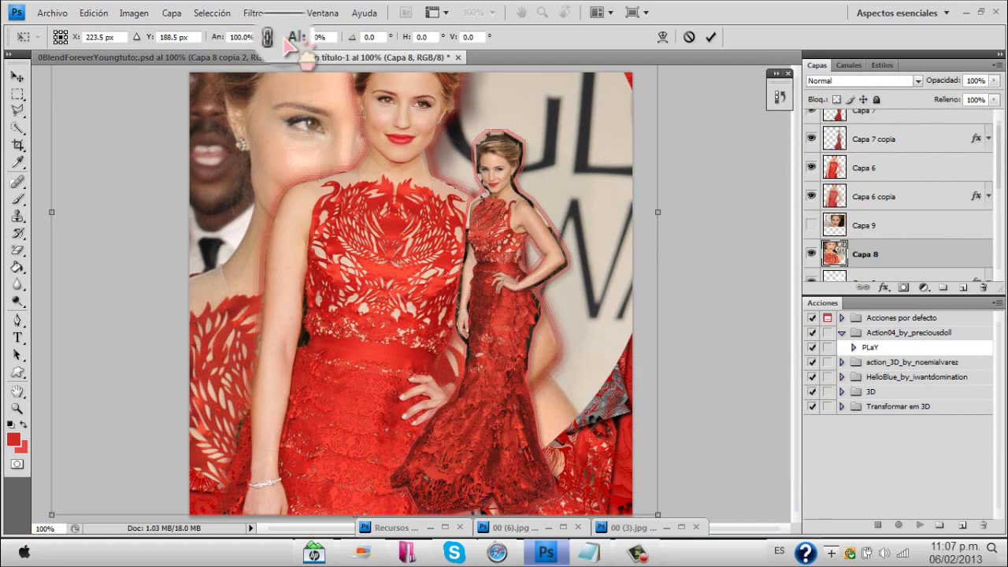
drag(290, 45, 230, 41)
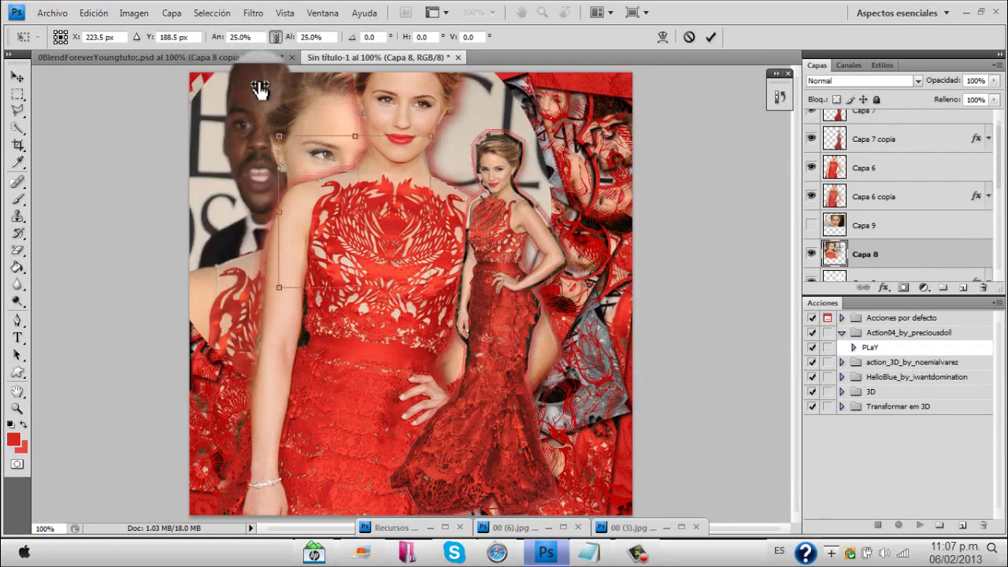
drag(367, 175, 268, 141)
drag(263, 88, 230, 162)
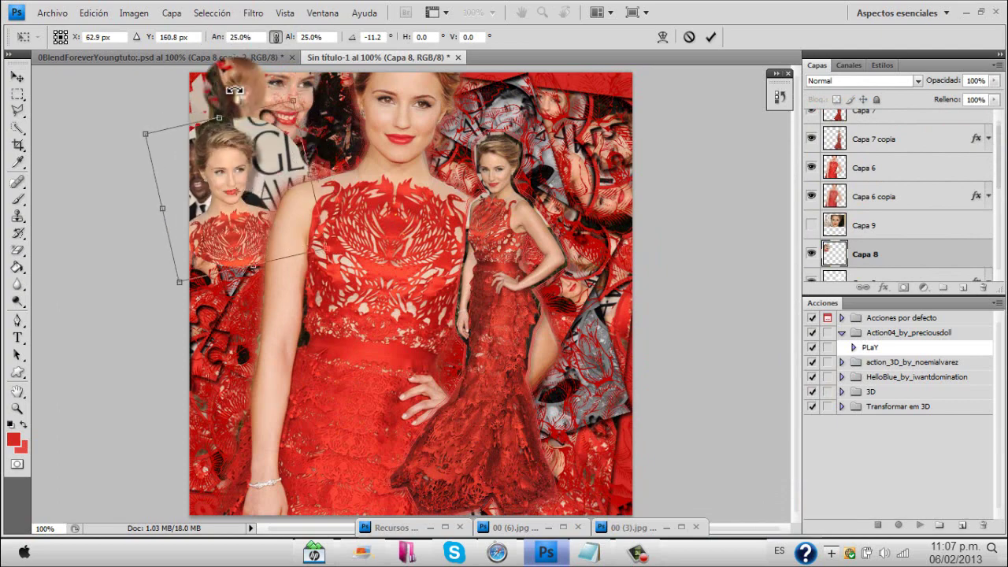
drag(234, 91, 228, 95)
drag(291, 45, 286, 44)
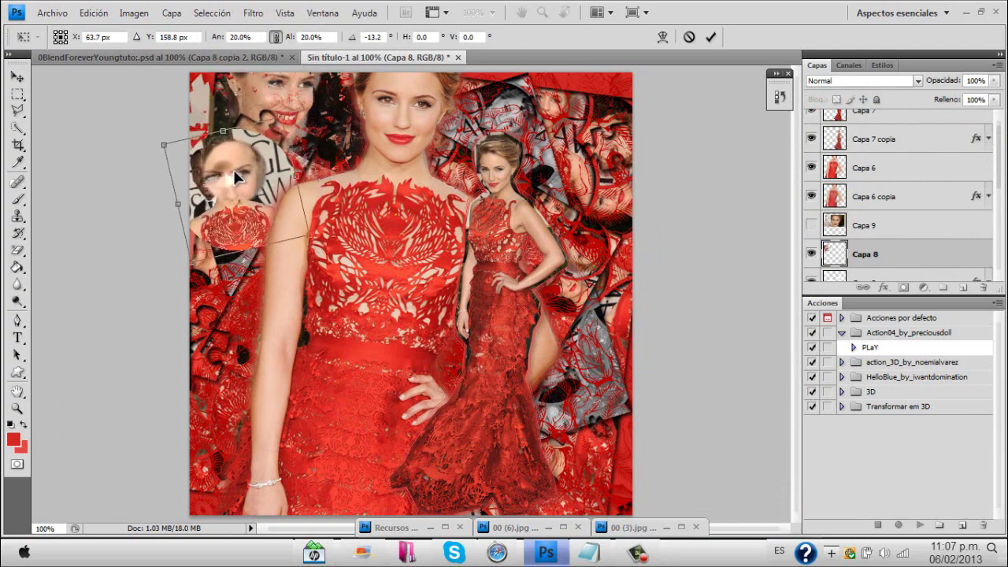
drag(235, 171, 242, 183)
drag(289, 42, 293, 46)
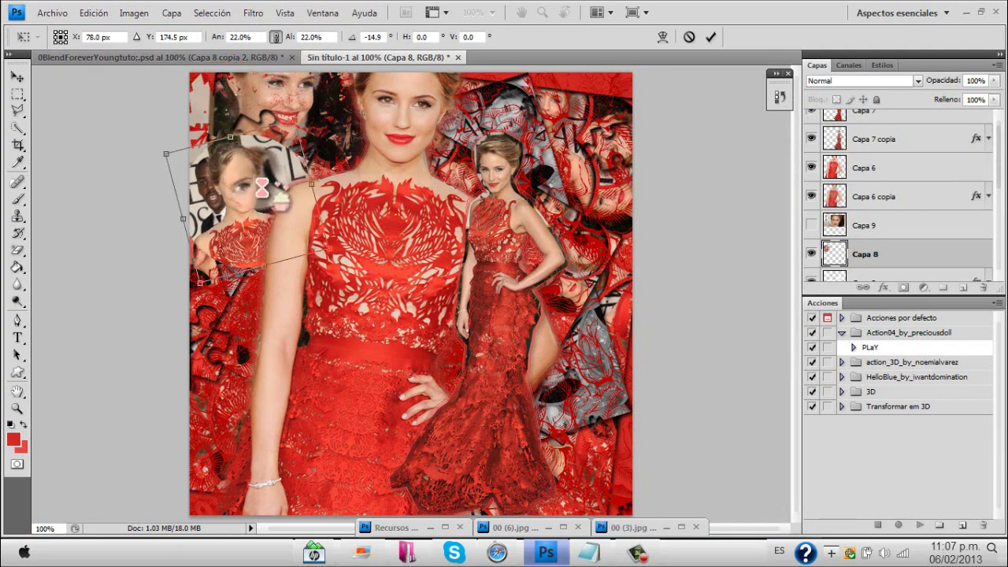
key(Return)
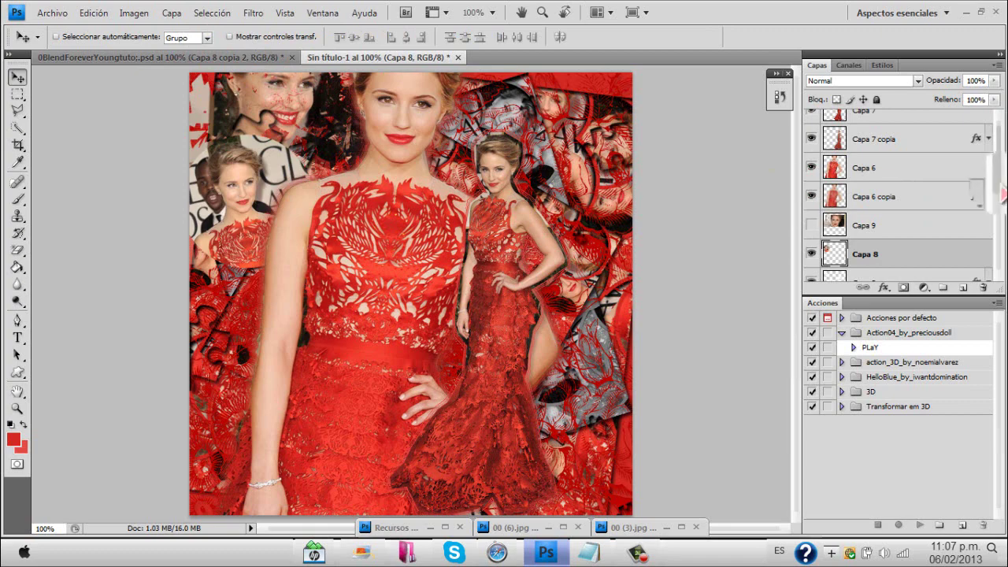
scroll(1000, 189, down, 5)
scroll(999, 271, up, 4)
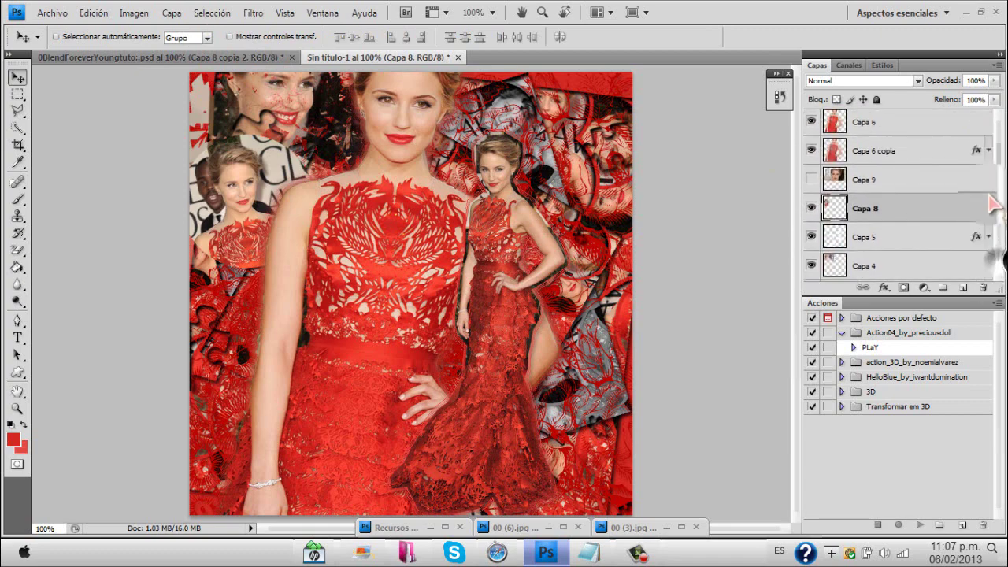
- Add a drop shadow and an inner shadow to Capa 8, raising the inner shadow's opacity
double_click(934, 215)
click(555, 111)
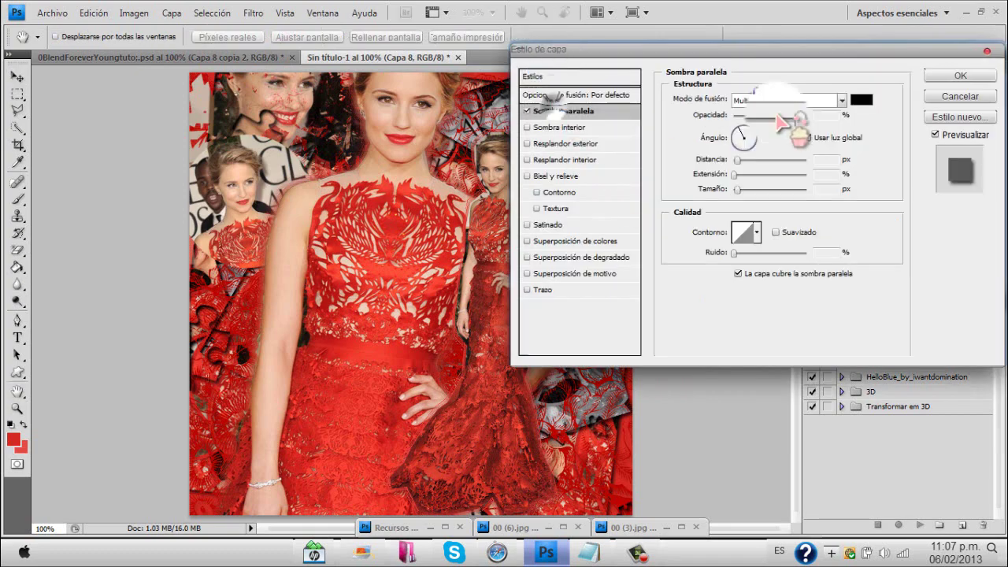
click(559, 127)
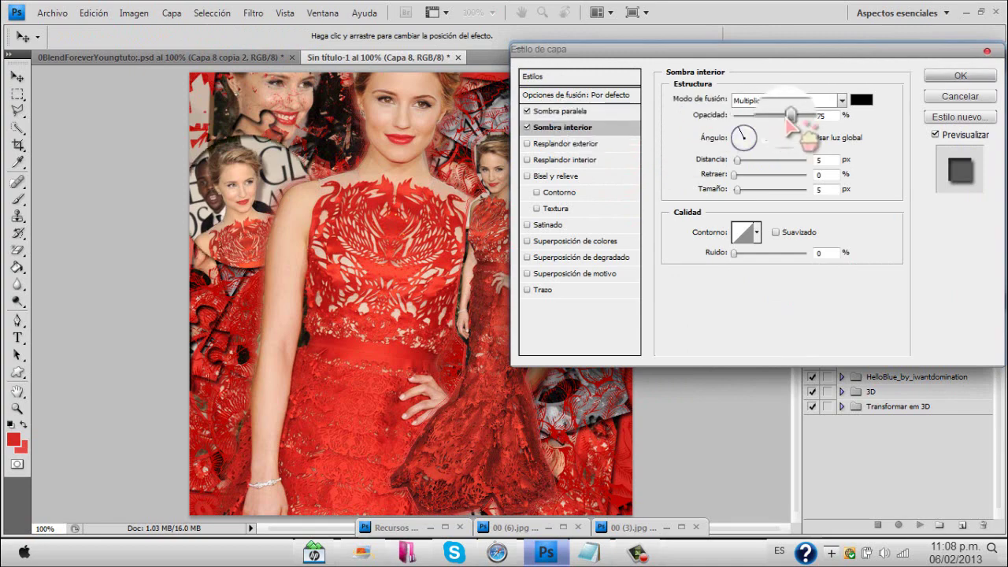
drag(790, 115, 807, 116)
- Add a 5 px exterior stroke in red #d52a23 to Capa 8 and copy its layer style
click(587, 292)
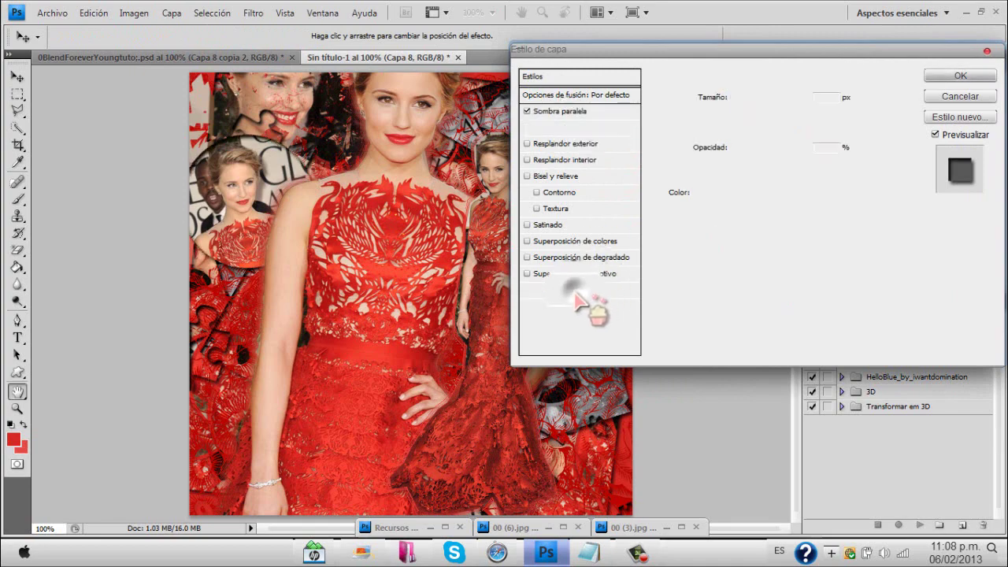
click(705, 195)
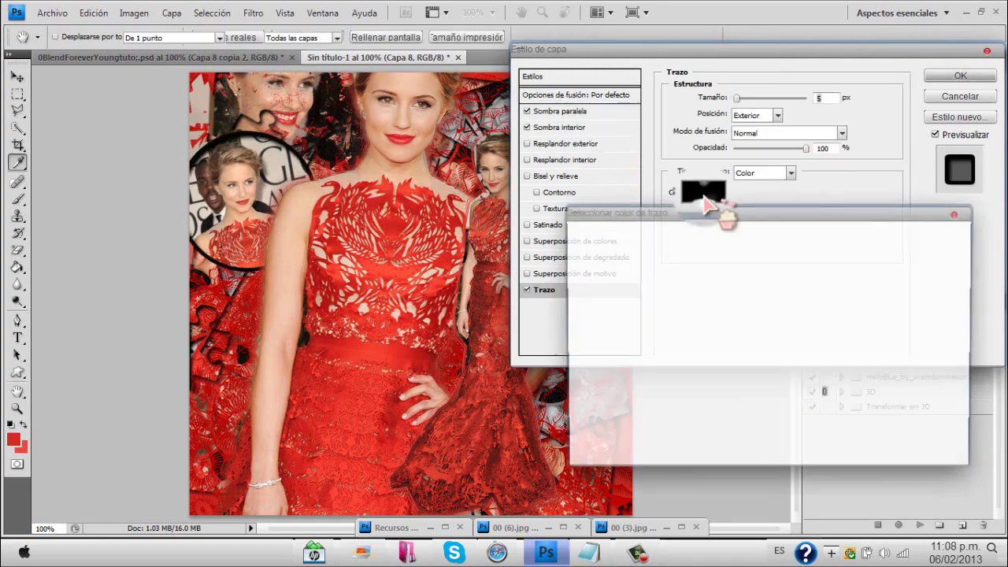
click(14, 438)
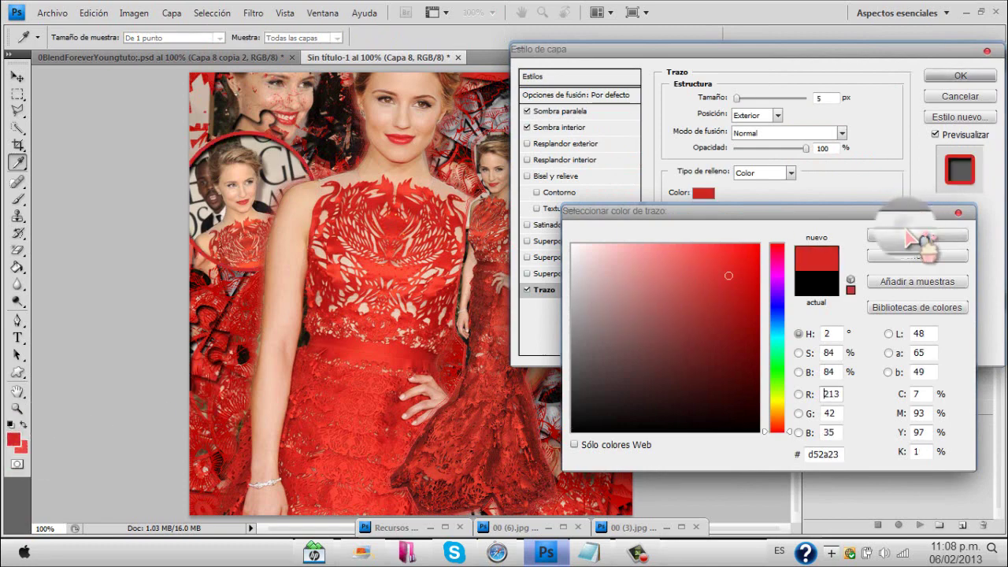
click(917, 235)
click(960, 76)
click(988, 215)
right_click(952, 217)
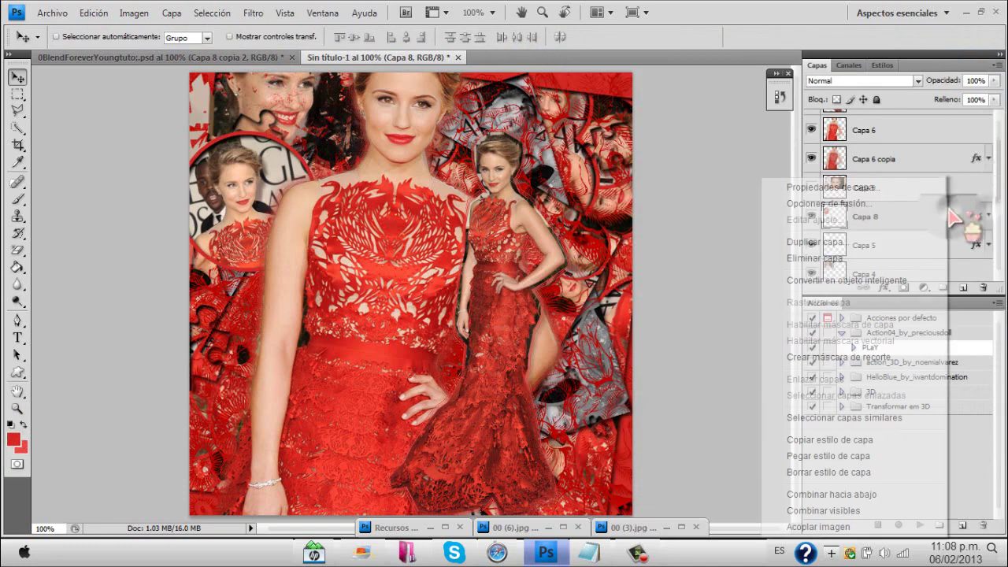
click(836, 439)
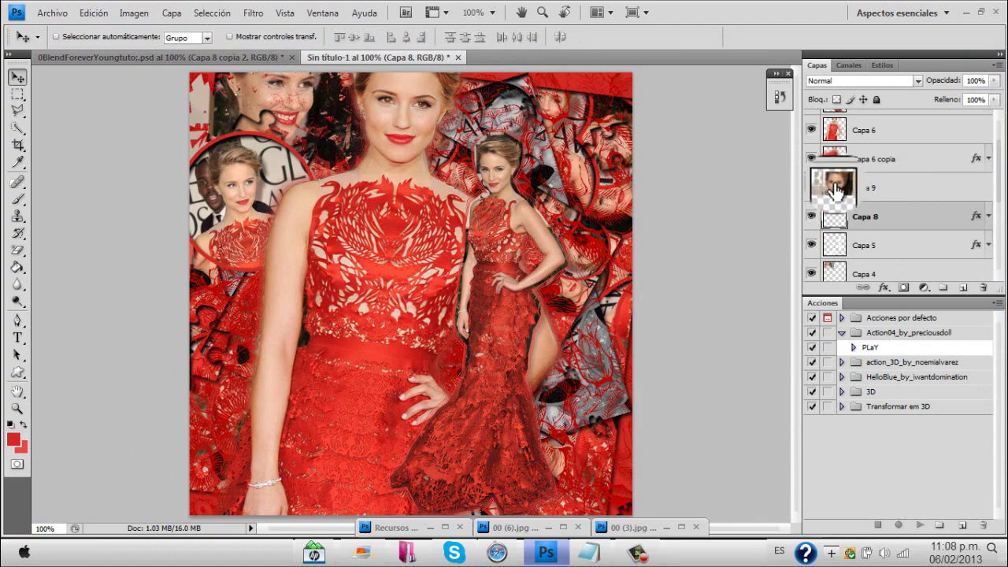
- Show Capa 9, scale its face photo down proportionally and place it at the canvas's right edge beside the small figure's skirt
click(814, 194)
click(888, 199)
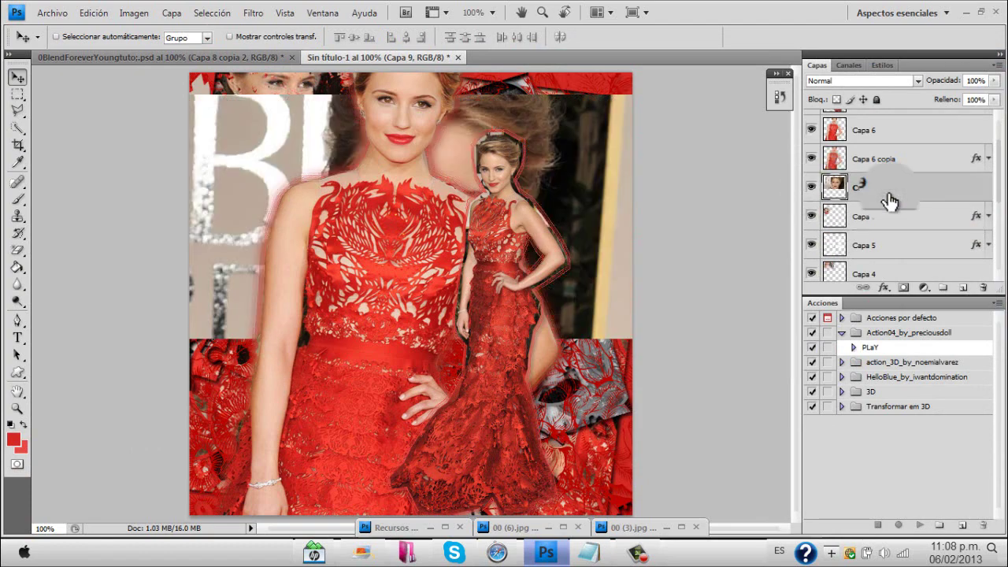
key(ctrl+t)
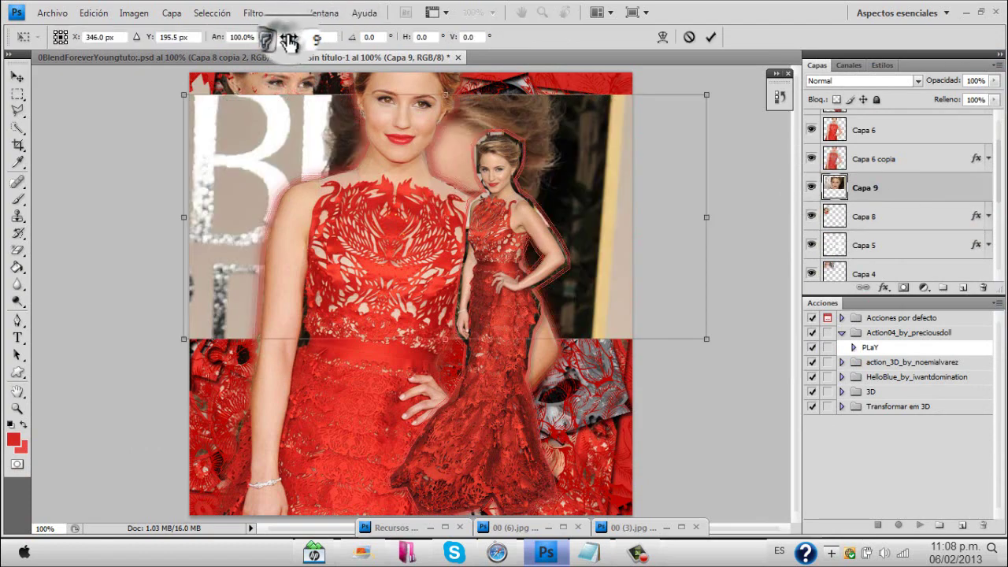
drag(289, 41, 238, 42)
drag(478, 236, 617, 386)
key(Return)
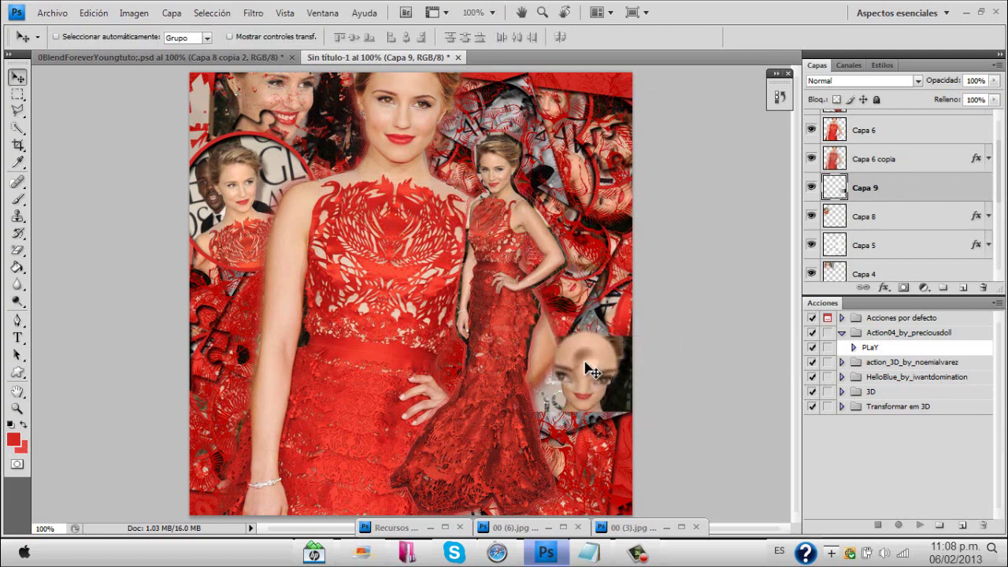
- Paste the copied layer style onto Capa 9 and collapse its effects list
right_click(937, 189)
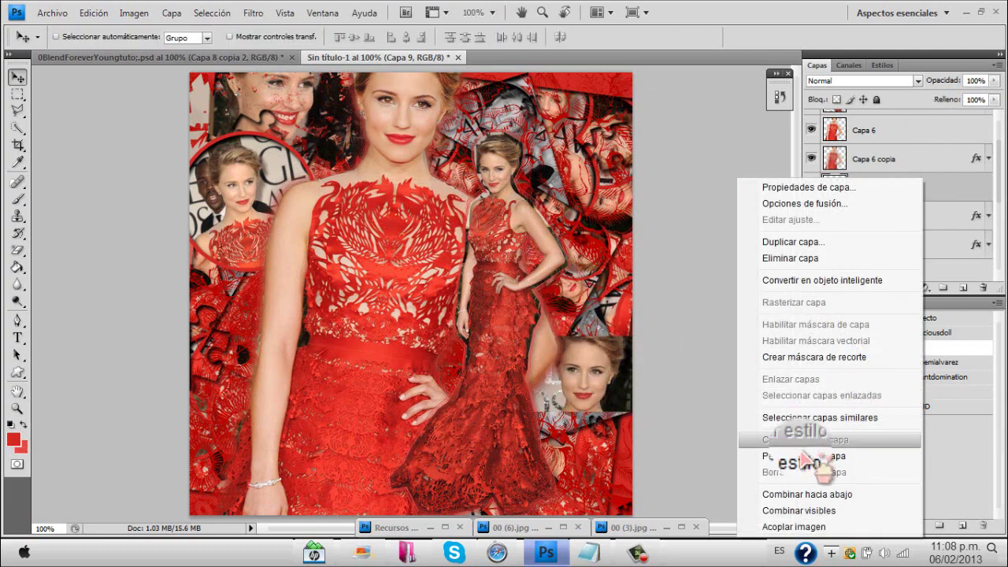
click(799, 457)
click(984, 190)
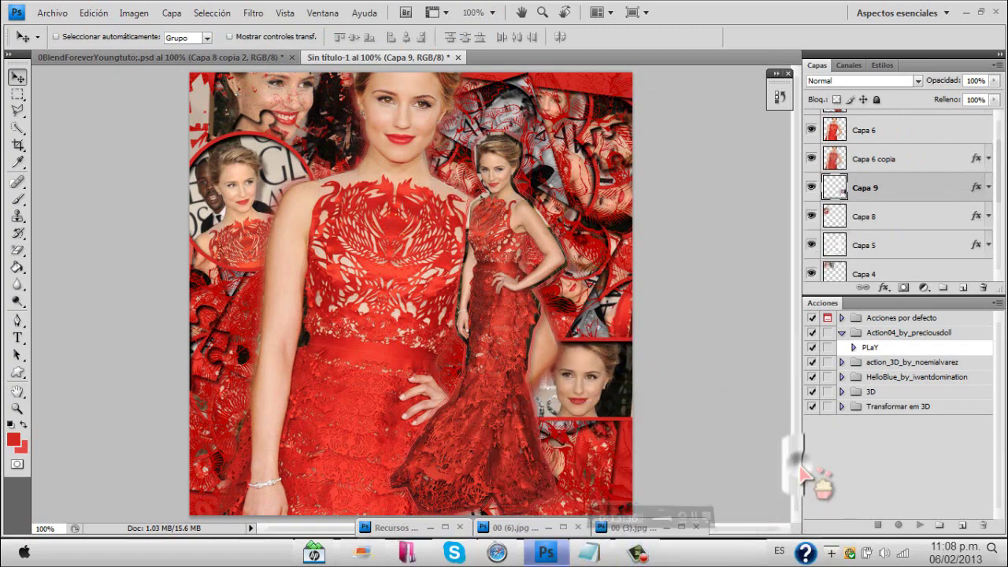
- Copy the zigzag frame on Capa 5 of Recursos Tutorial;ForeverYoung.psd into Sin título-1 as the topmost layer and place it over the large figure's waist
scroll(920, 142, up, 3)
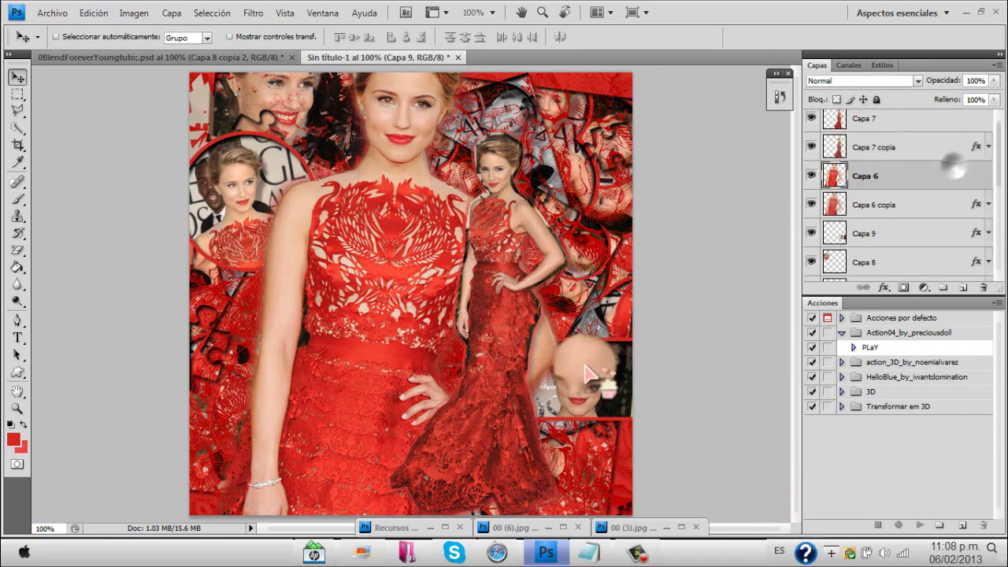
click(396, 527)
click(937, 154)
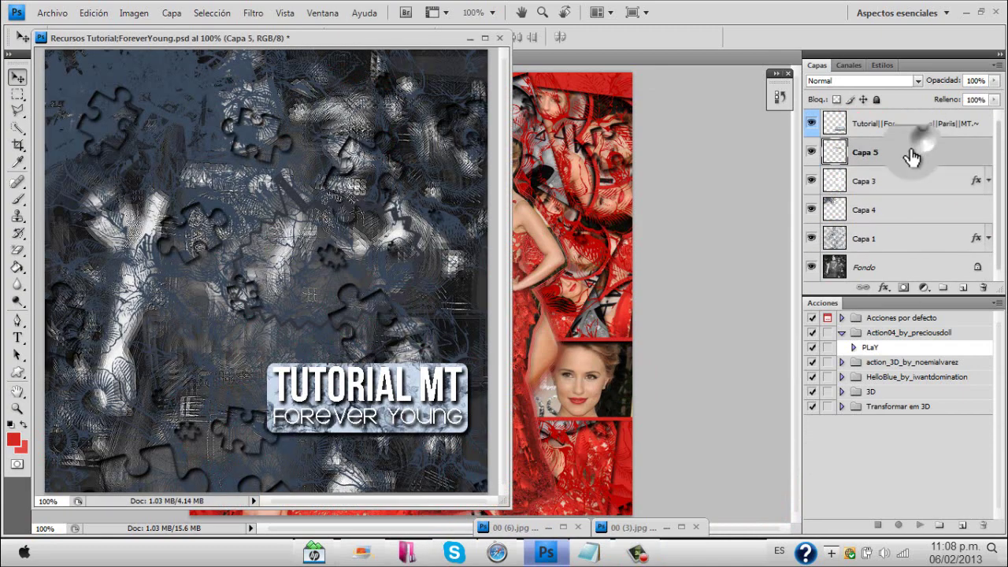
click(470, 37)
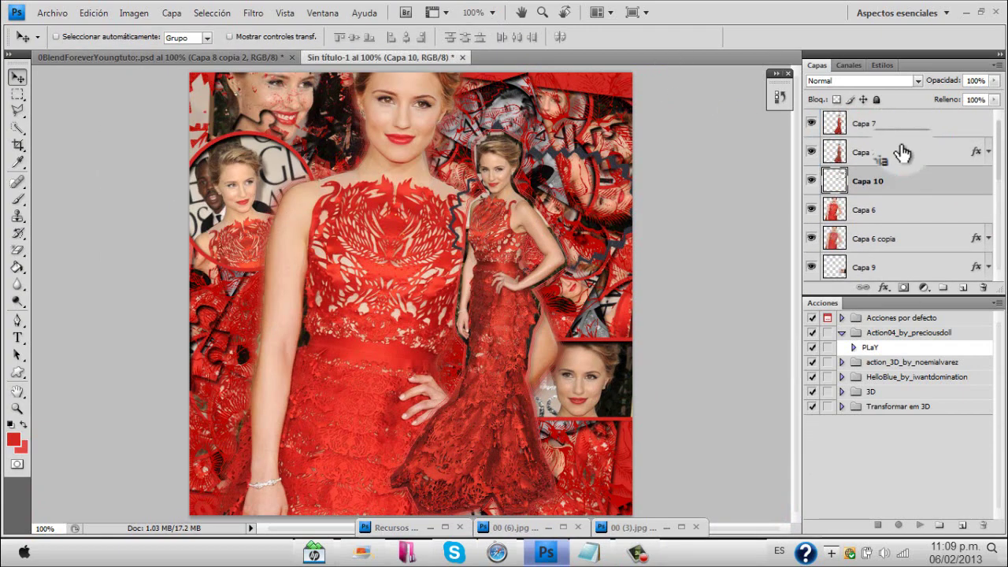
drag(906, 172, 896, 108)
drag(585, 208, 401, 363)
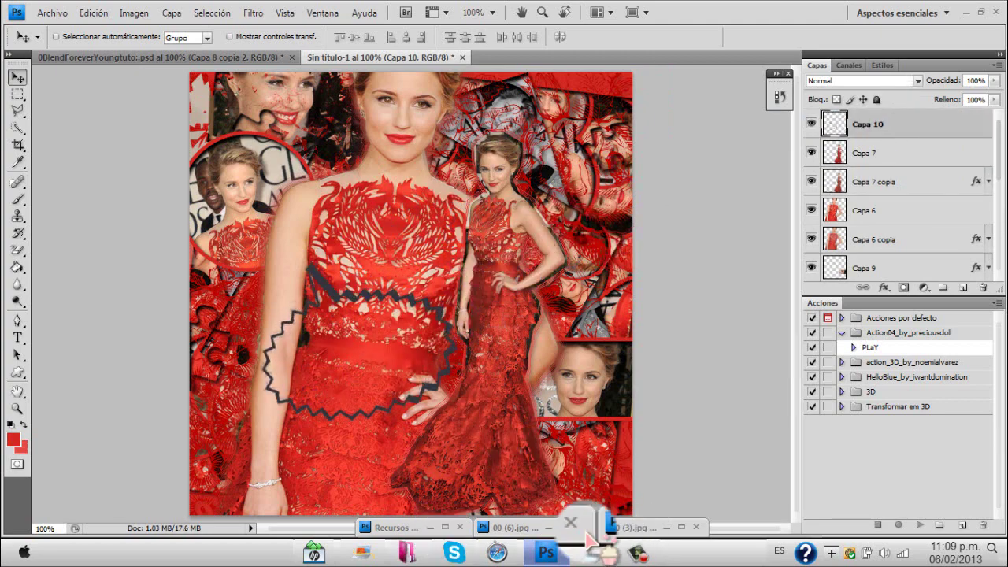
- Copy the portrait 00 (11).jpg into Sin título-1 as a new layer and minimize the source image
click(543, 529)
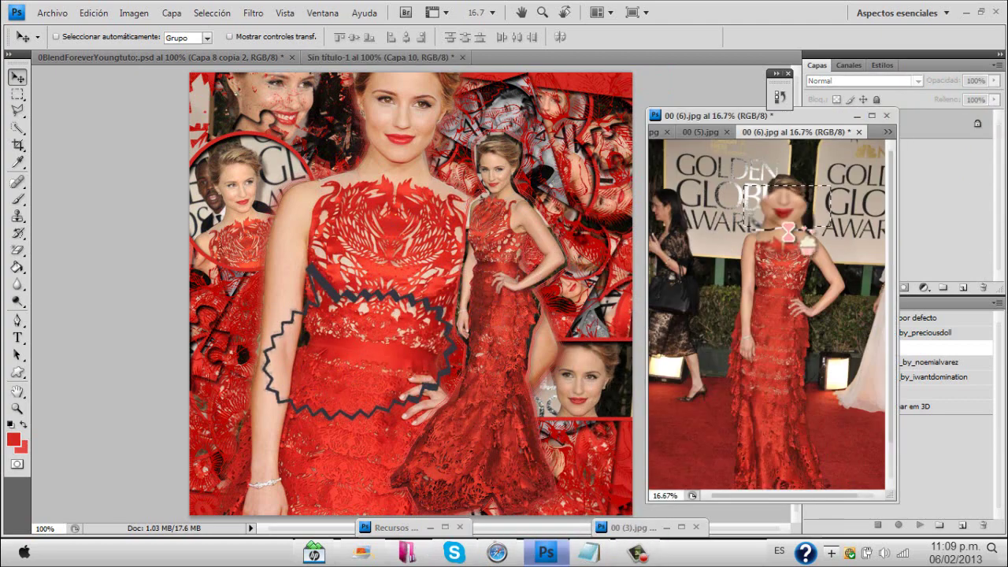
click(889, 131)
click(917, 228)
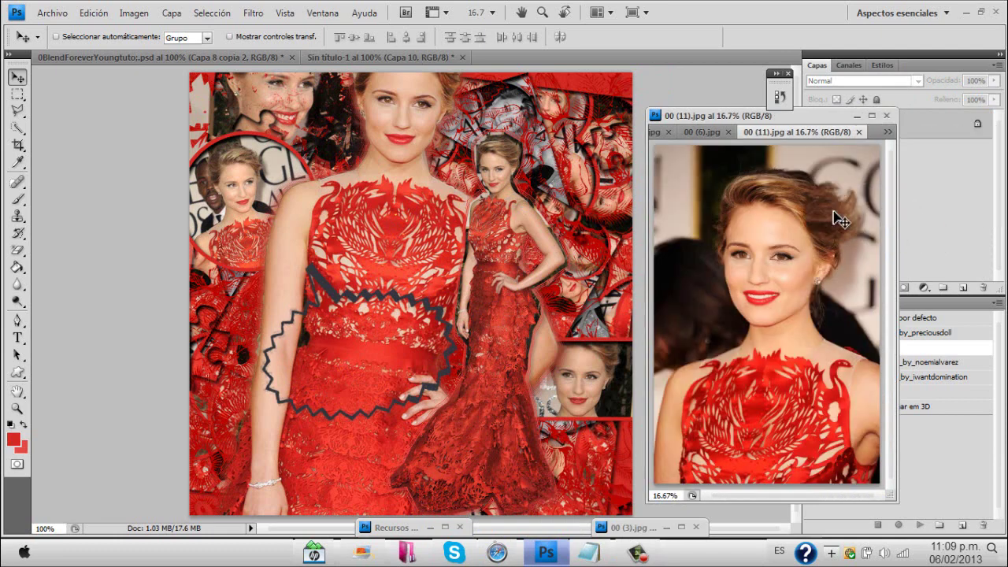
drag(422, 308, 423, 307)
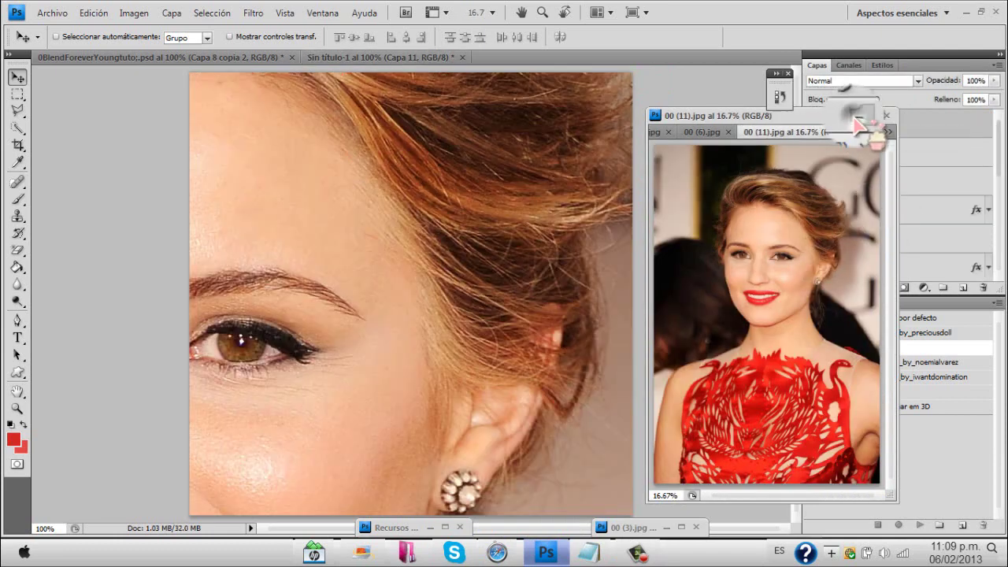
click(856, 116)
- Scale the portrait on Capa 11 proportionally to 15%, rotate it slightly counterclockwise and place its face inside the zigzag frame
key(ctrl+t)
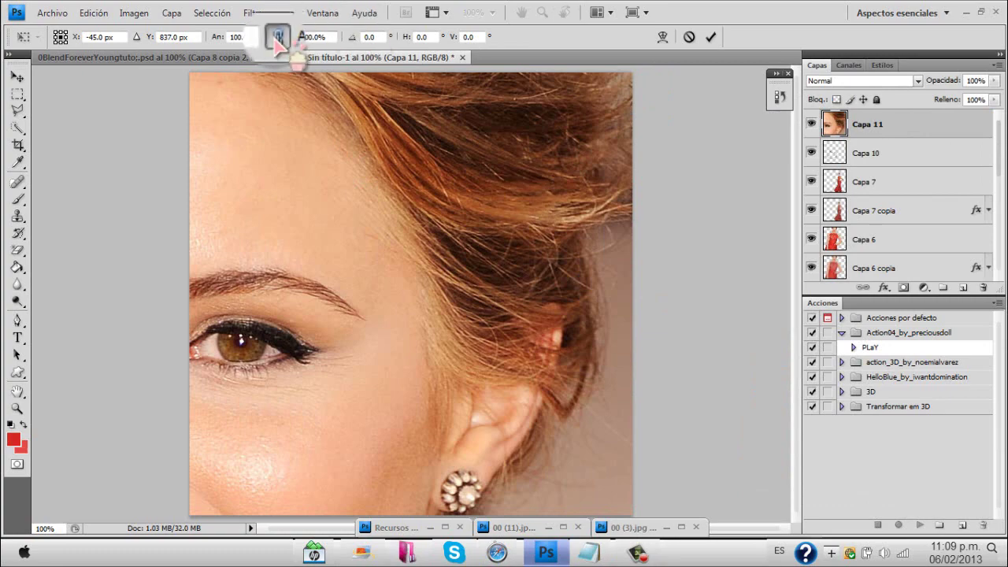
drag(291, 39, 245, 41)
click(643, 552)
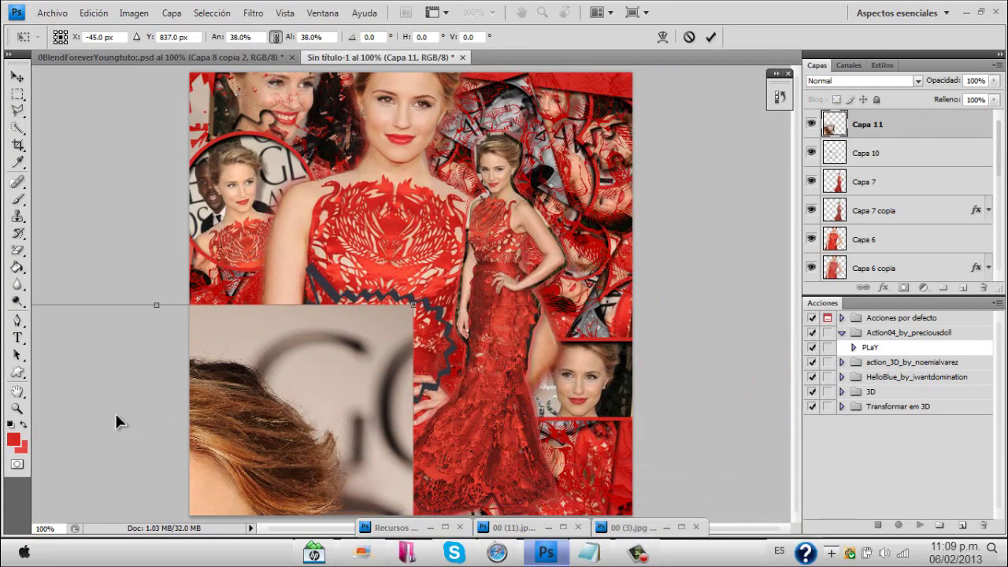
drag(114, 411, 335, 179)
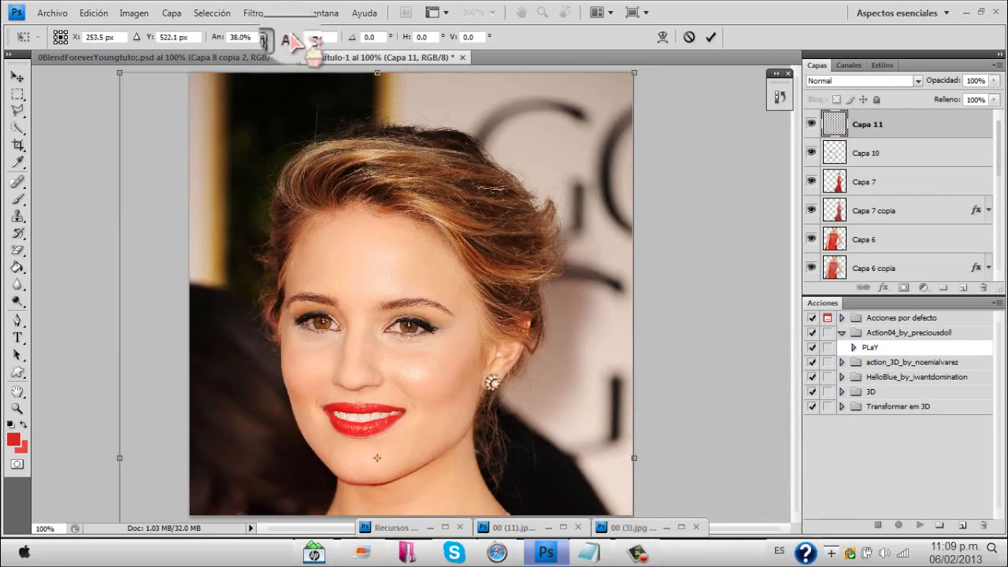
drag(292, 38, 276, 39)
drag(351, 339, 348, 305)
drag(319, 38, 270, 36)
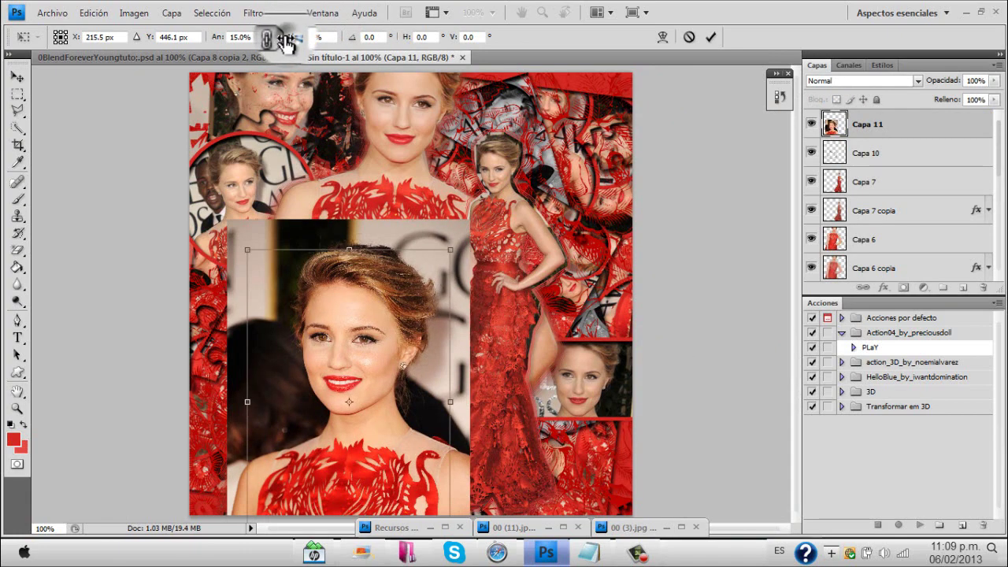
drag(336, 167, 298, 175)
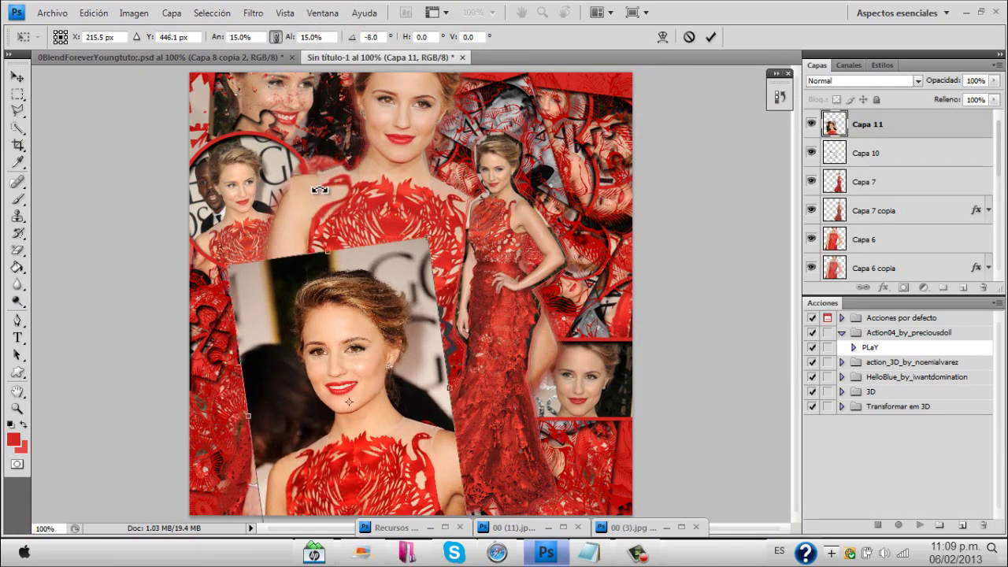
double_click(368, 332)
drag(360, 331, 383, 333)
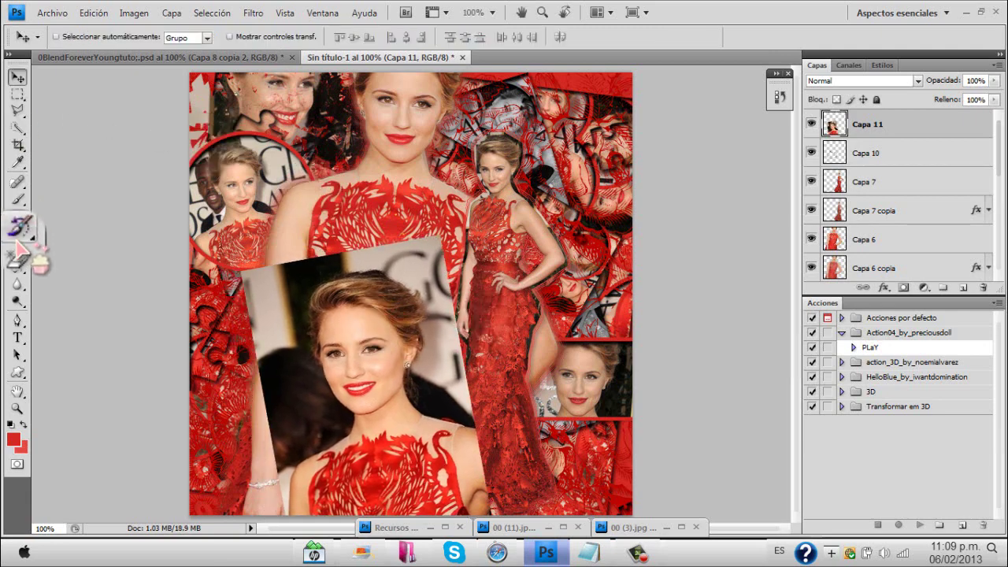
- Move Capa 11 beneath Capa 10 and erase the parts of the portrait outside the zigzag frame with a 65 px eraser
drag(16, 246, 78, 249)
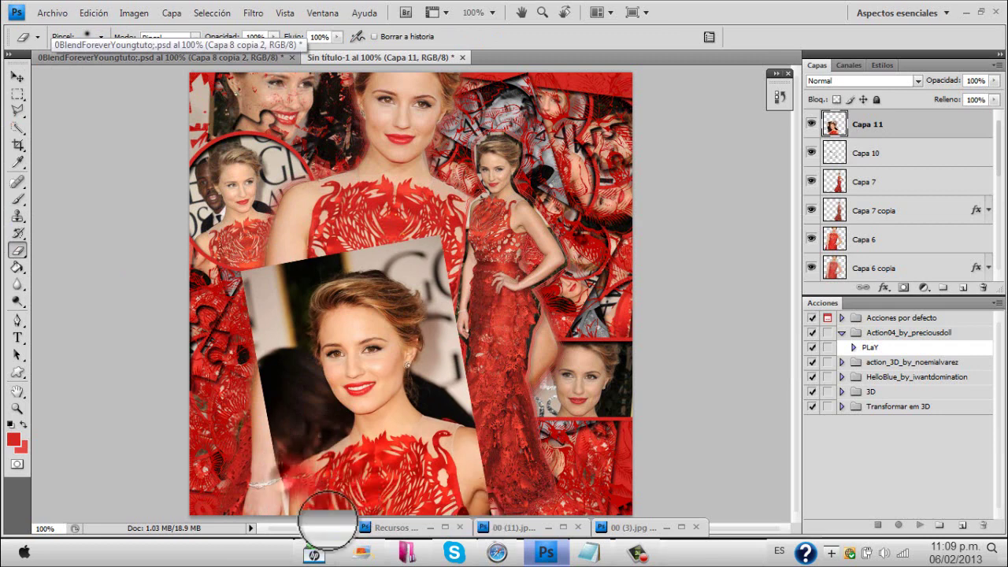
drag(328, 521, 497, 474)
drag(918, 135, 918, 158)
mouse_move(417, 457)
mouse_down()
mouse_move(525, 446)
mouse_move(457, 470)
mouse_move(315, 457)
mouse_move(313, 478)
mouse_move(269, 447)
mouse_move(258, 417)
mouse_move(293, 475)
mouse_move(268, 507)
mouse_move(503, 450)
mouse_move(420, 430)
mouse_move(441, 398)
mouse_move(462, 401)
mouse_move(474, 389)
mouse_move(475, 323)
mouse_move(470, 347)
mouse_move(373, 458)
mouse_move(324, 448)
mouse_move(399, 434)
mouse_move(372, 431)
mouse_move(440, 414)
mouse_move(507, 302)
mouse_move(475, 337)
mouse_move(434, 247)
mouse_move(423, 244)
mouse_move(434, 282)
mouse_move(325, 235)
mouse_move(356, 267)
mouse_move(470, 278)
mouse_move(334, 225)
mouse_move(237, 248)
mouse_move(248, 285)
mouse_move(261, 253)
mouse_move(326, 243)
mouse_move(286, 240)
mouse_move(271, 269)
mouse_move(284, 282)
mouse_move(277, 271)
mouse_move(269, 303)
mouse_move(278, 296)
mouse_move(244, 307)
mouse_move(245, 331)
mouse_move(261, 322)
mouse_move(245, 331)
mouse_move(241, 365)
mouse_move(253, 407)
mouse_up()
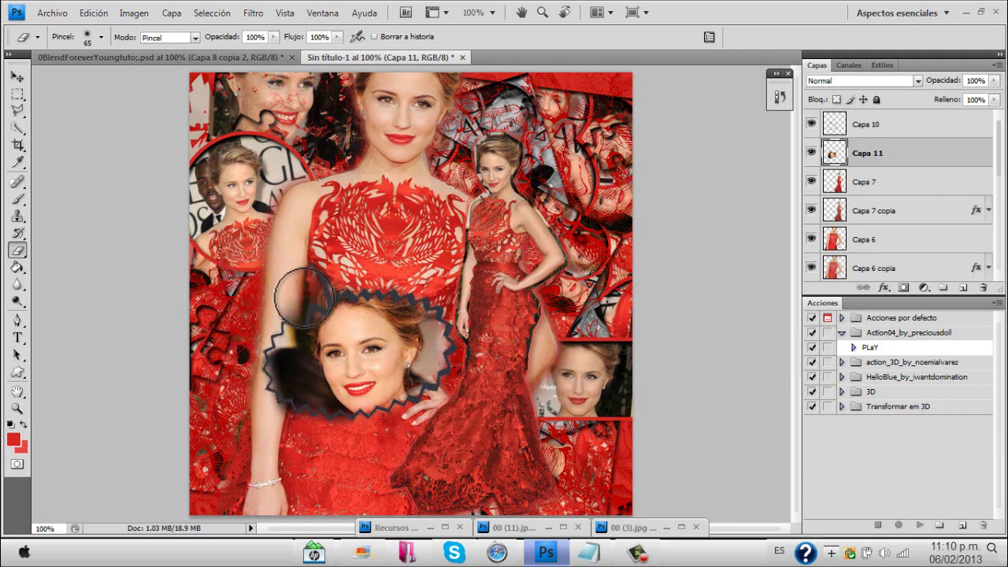
mouse_move(286, 293)
mouse_down()
mouse_move(243, 314)
mouse_move(226, 347)
mouse_up()
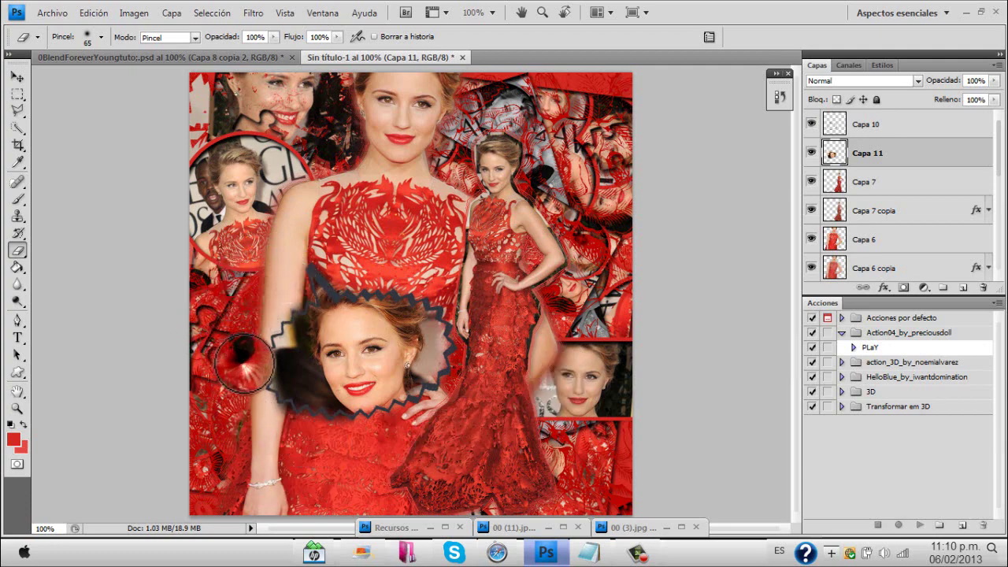
- Add a drop shadow and an inner shadow at 44% opacity to Capa 11
click(16, 77)
drag(870, 153, 885, 149)
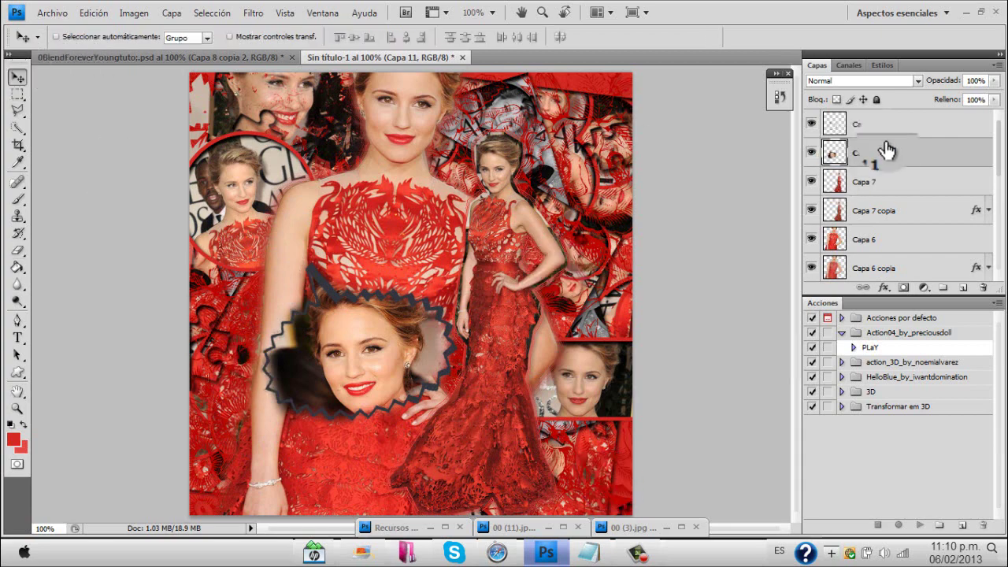
double_click(909, 150)
click(560, 111)
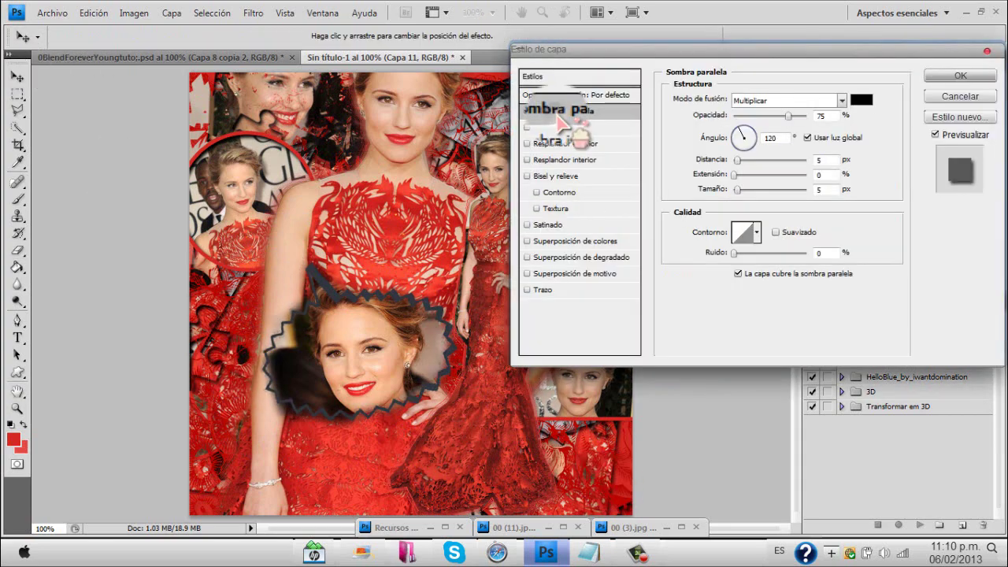
click(561, 127)
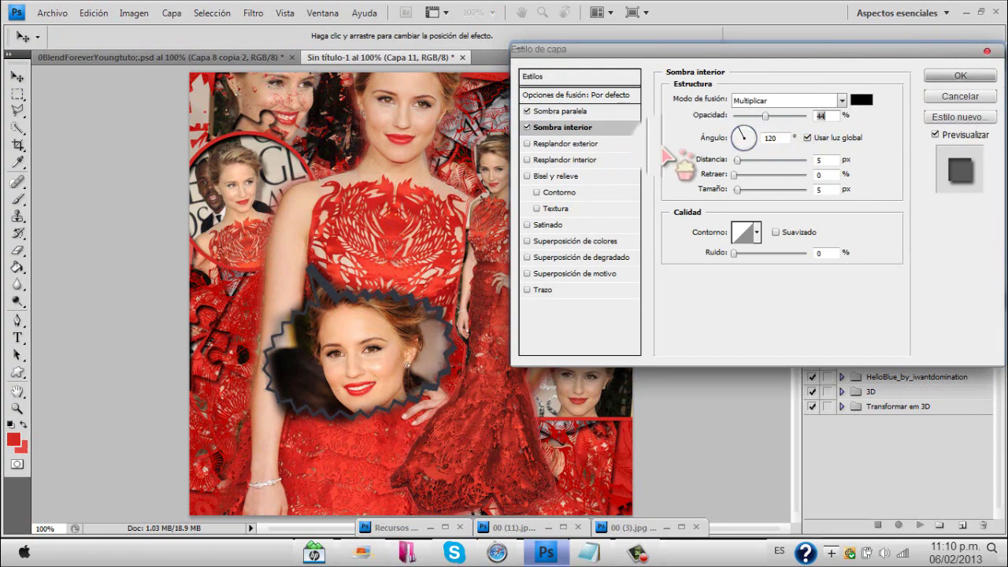
click(937, 78)
click(982, 153)
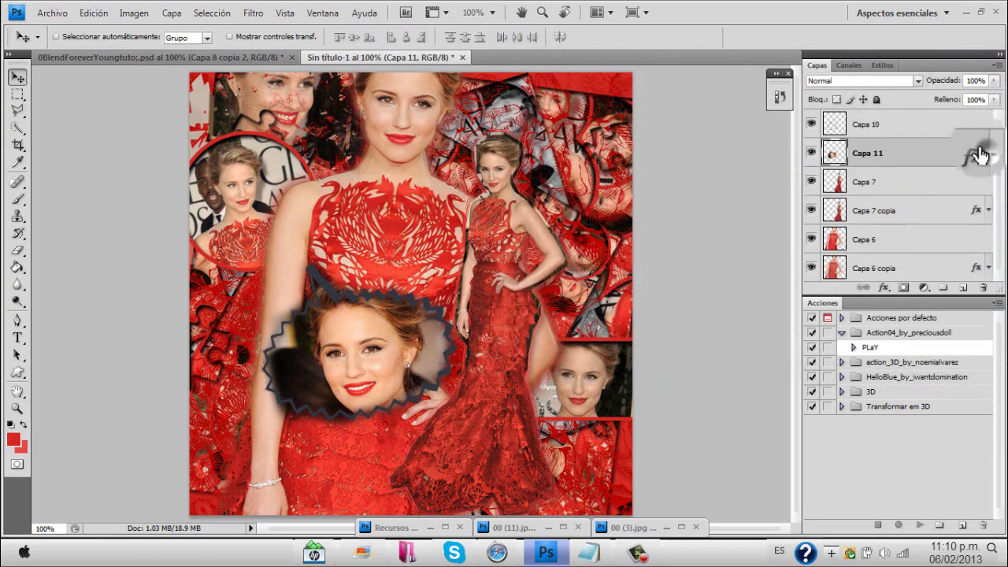
- Add a colour overlay in the foreground red and a drop shadow at 50% opacity to the zigzag frame on Capa 10
double_click(938, 131)
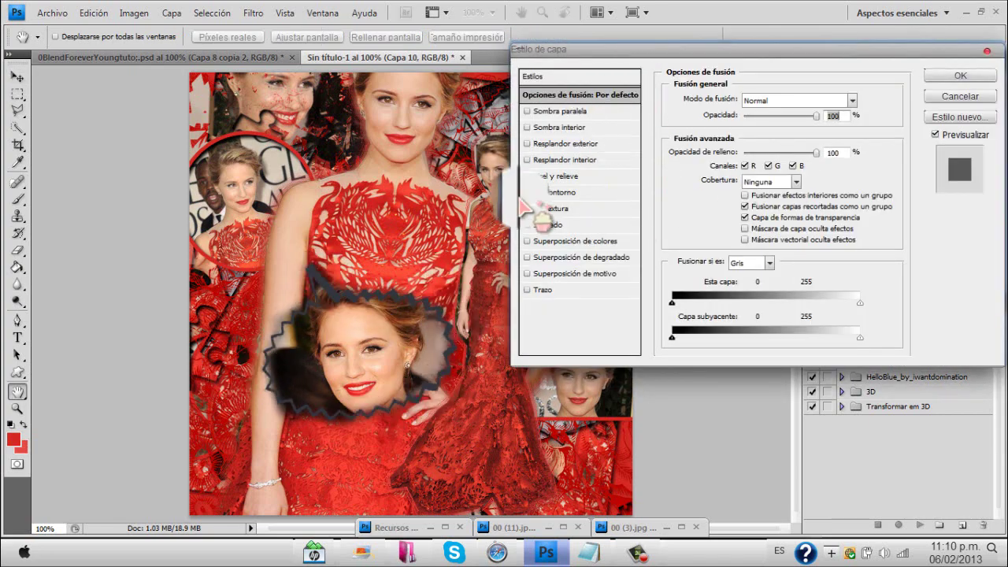
click(575, 241)
click(861, 99)
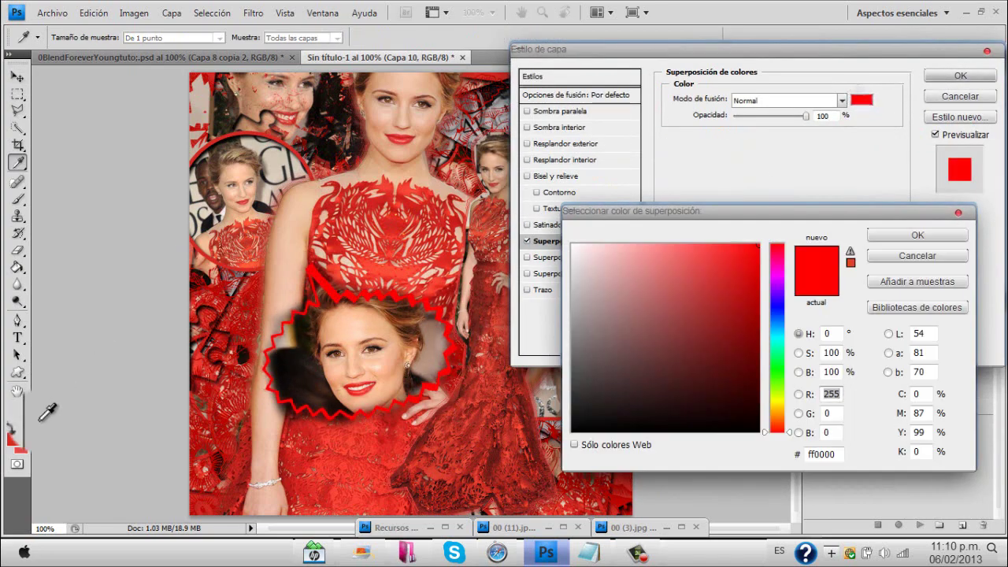
click(15, 441)
click(22, 448)
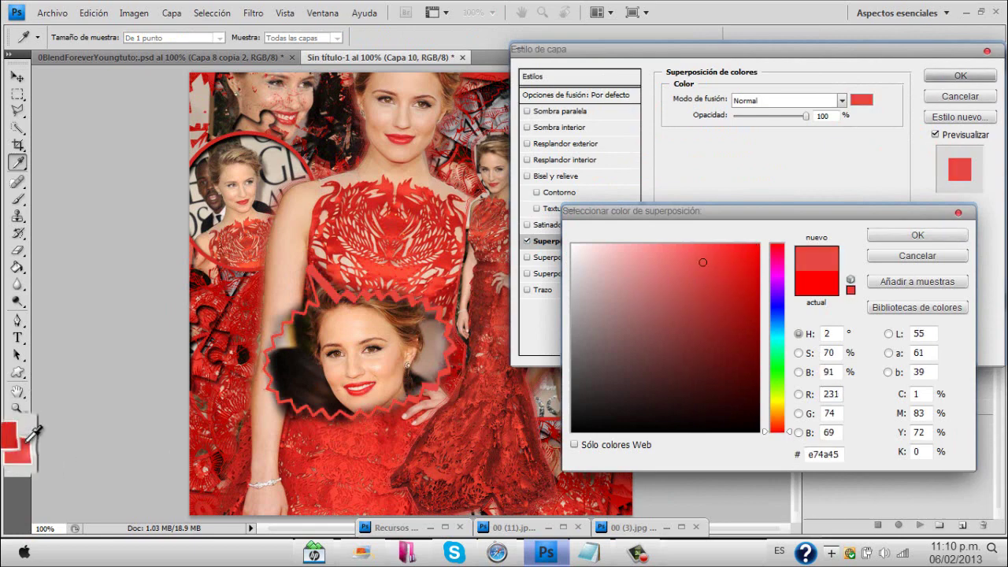
click(13, 440)
click(917, 235)
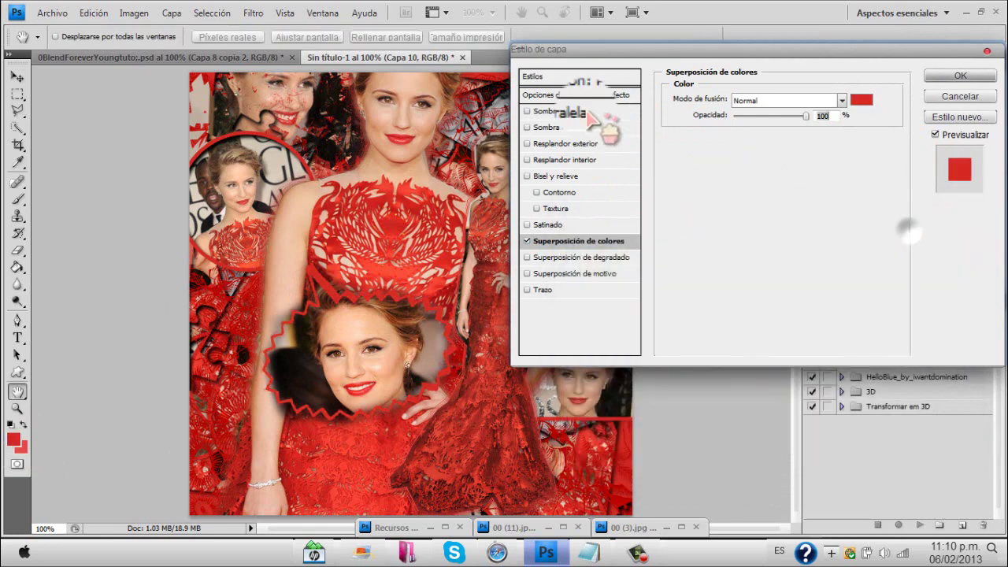
click(561, 111)
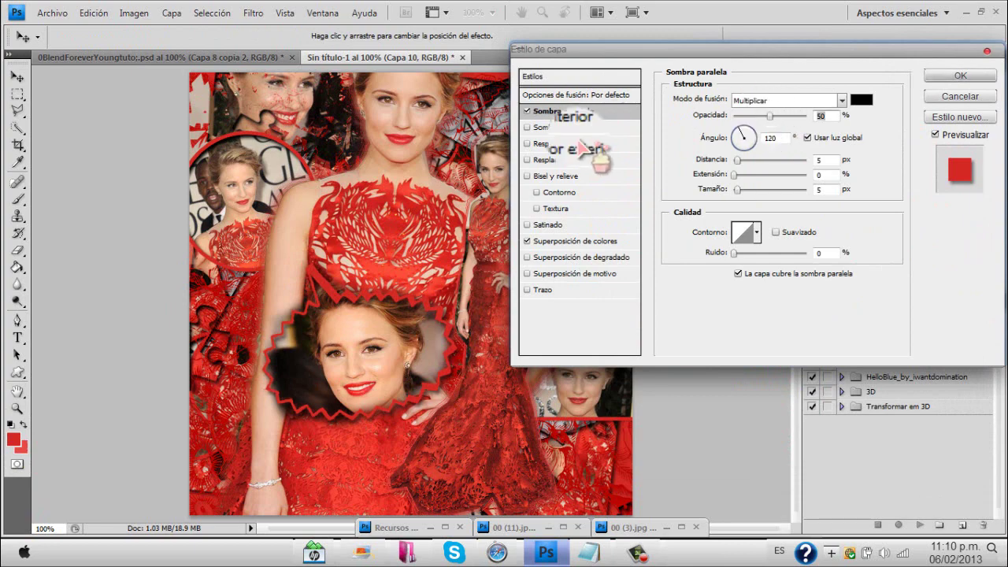
click(551, 126)
click(959, 76)
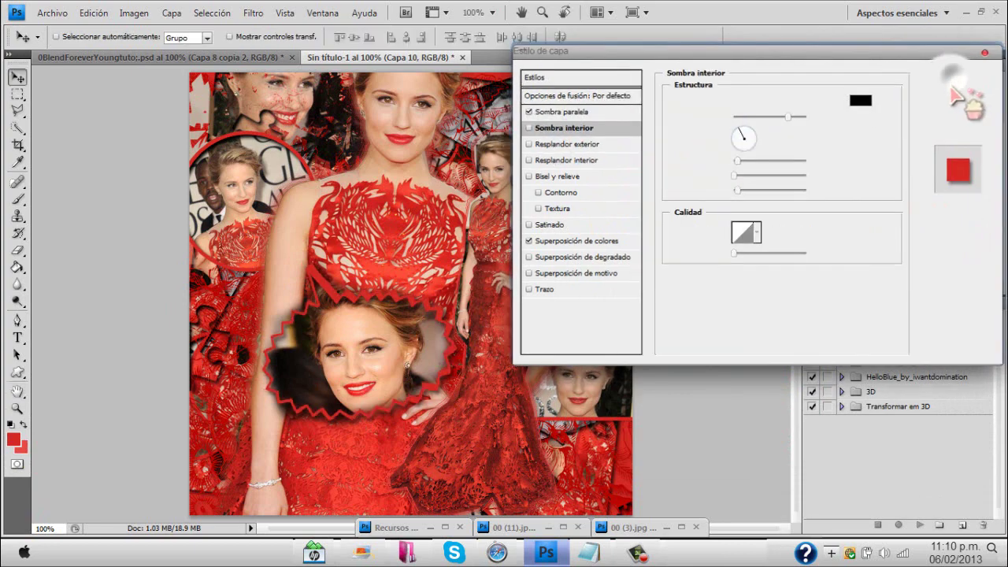
- Merge Capa 10 with Capa 11 and place the merged layer beneath Capa 7 copia
click(988, 124)
ctrl+click(919, 156)
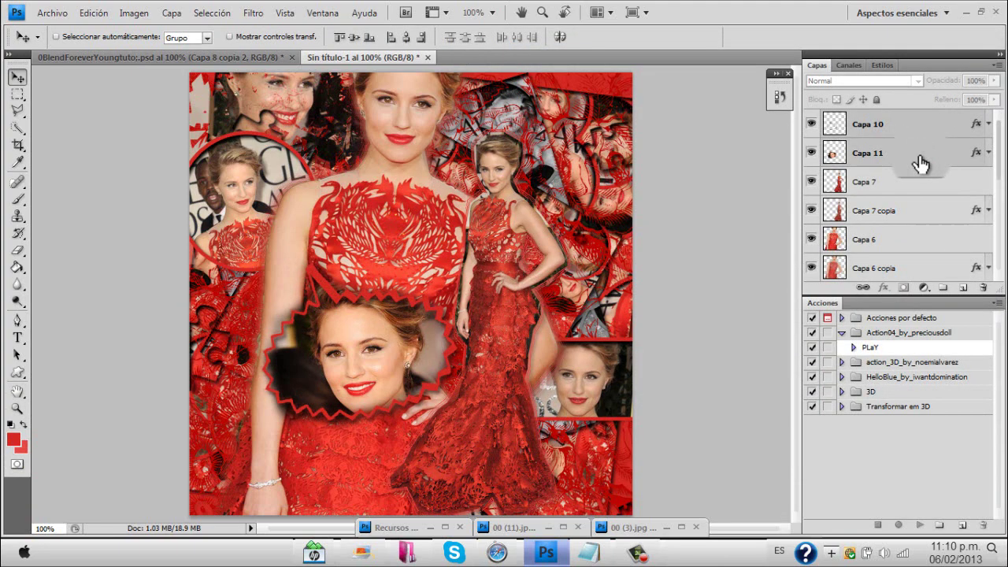
key(ctrl+e)
drag(961, 129, 935, 189)
- Scale the framed portrait on Capa 10 proportionally to 89% and shift it right, partly behind the small standing figure
drag(390, 343, 425, 342)
key(ctrl+t)
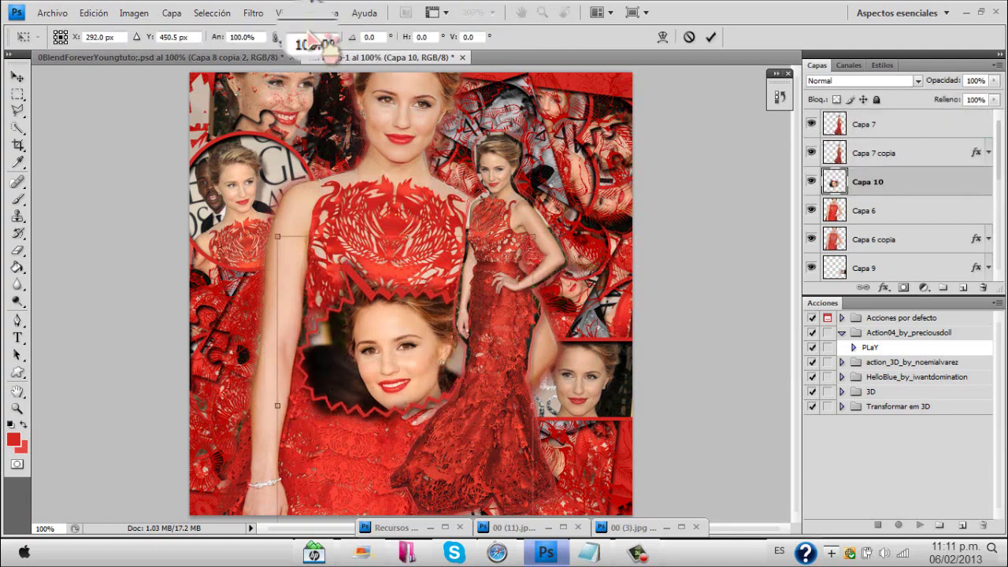
drag(288, 41, 279, 41)
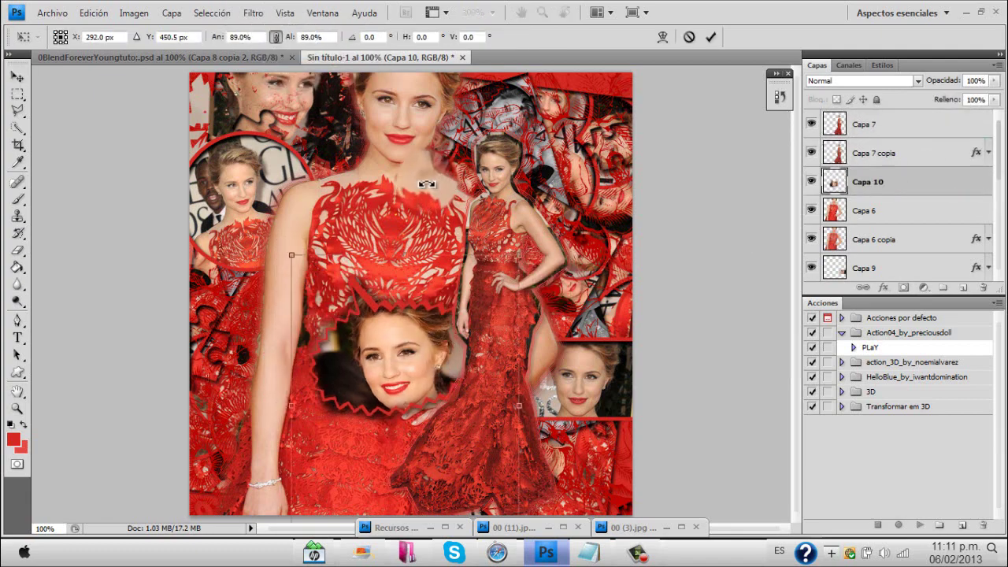
drag(430, 184, 420, 194)
key(Return)
drag(410, 338, 817, 217)
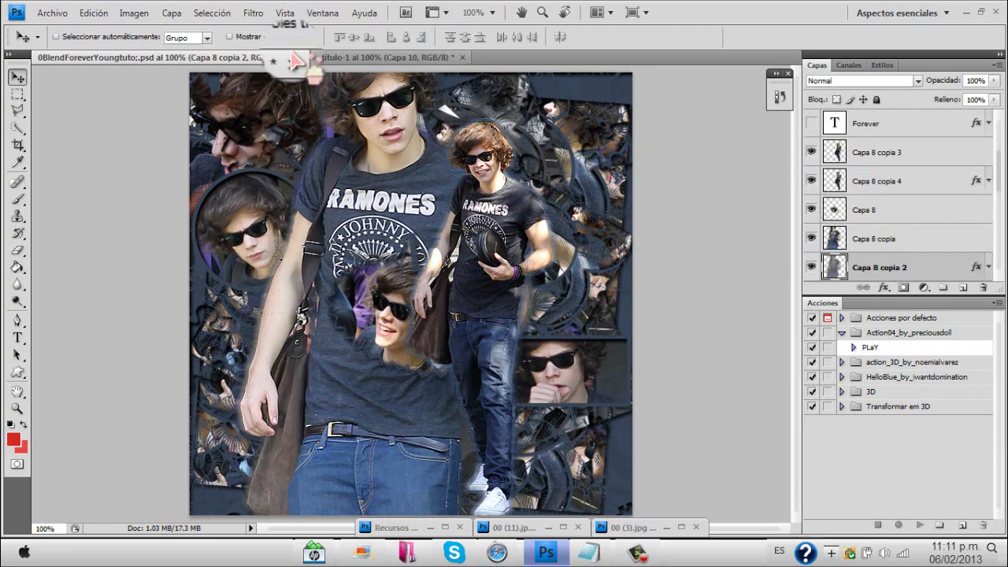
- Rotate the framed portrait slightly clockwise and raise it a little beside the small standing figure
click(331, 57)
key(ctrl+t)
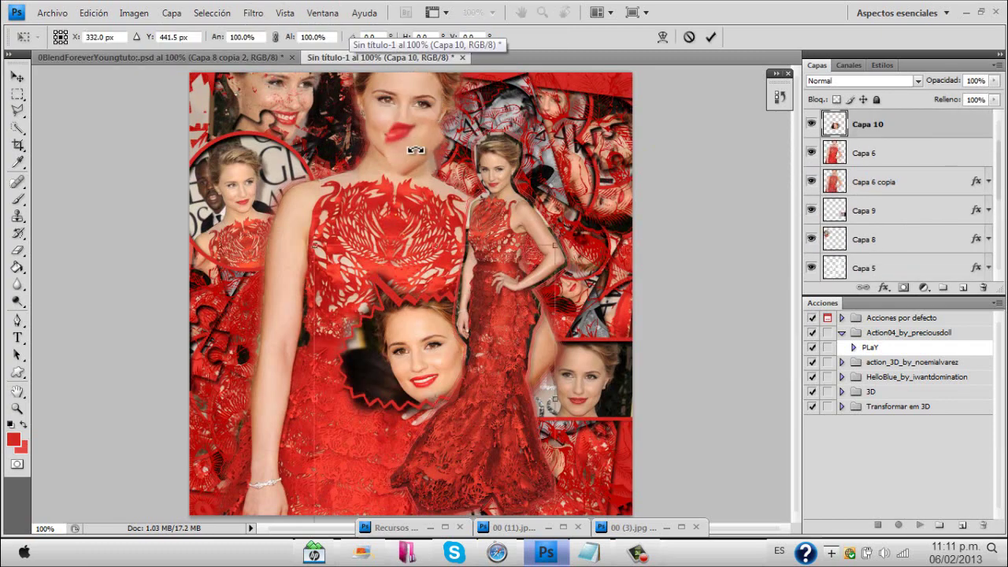
drag(417, 152, 428, 319)
key(Return)
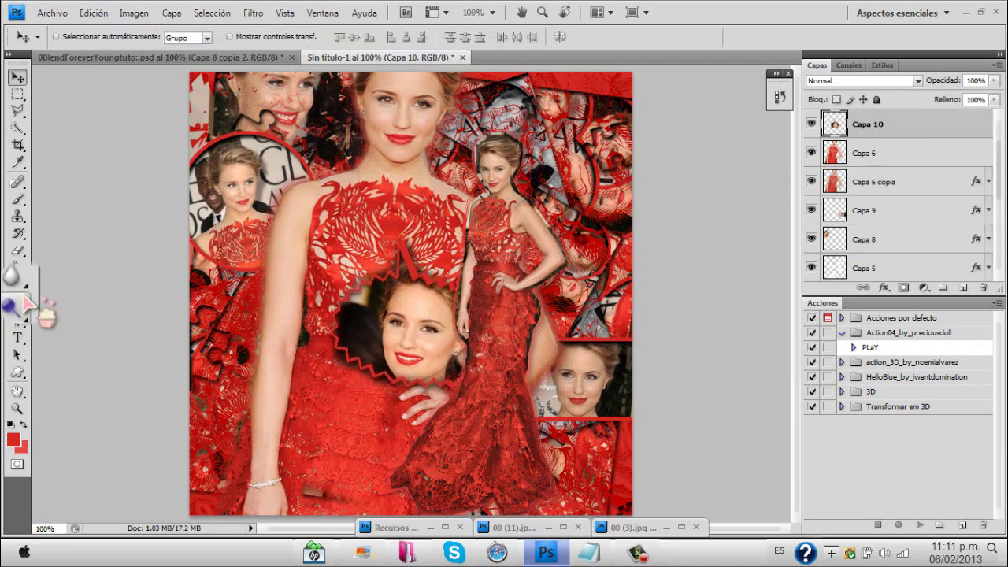
- Erase the stray mark below the framed portrait with a 65 px eraser, and turn the portrait about 1° while nudging it into place
click(18, 249)
mouse_move(310, 491)
mouse_down()
mouse_move(474, 525)
mouse_move(338, 502)
mouse_up()
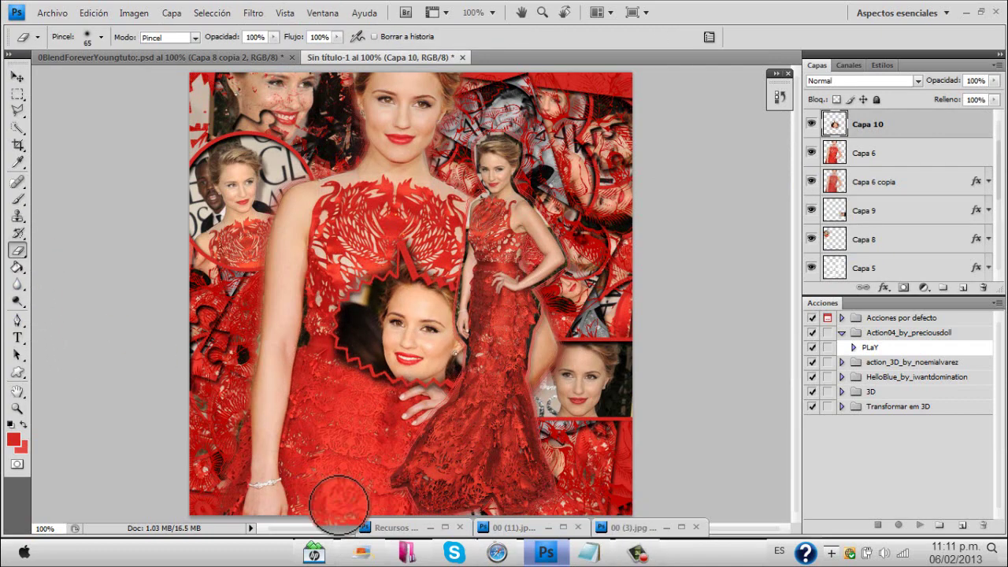
click(17, 77)
mouse_move(412, 315)
mouse_down()
mouse_move(418, 298)
mouse_move(425, 311)
mouse_up()
key(ctrl+t)
drag(411, 207, 419, 207)
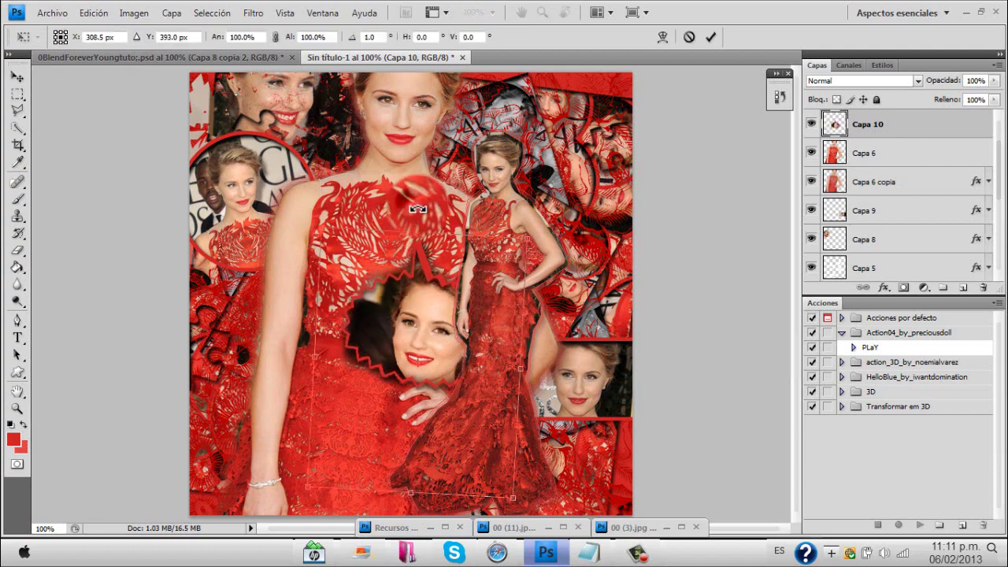
drag(431, 389, 429, 378)
key(Return)
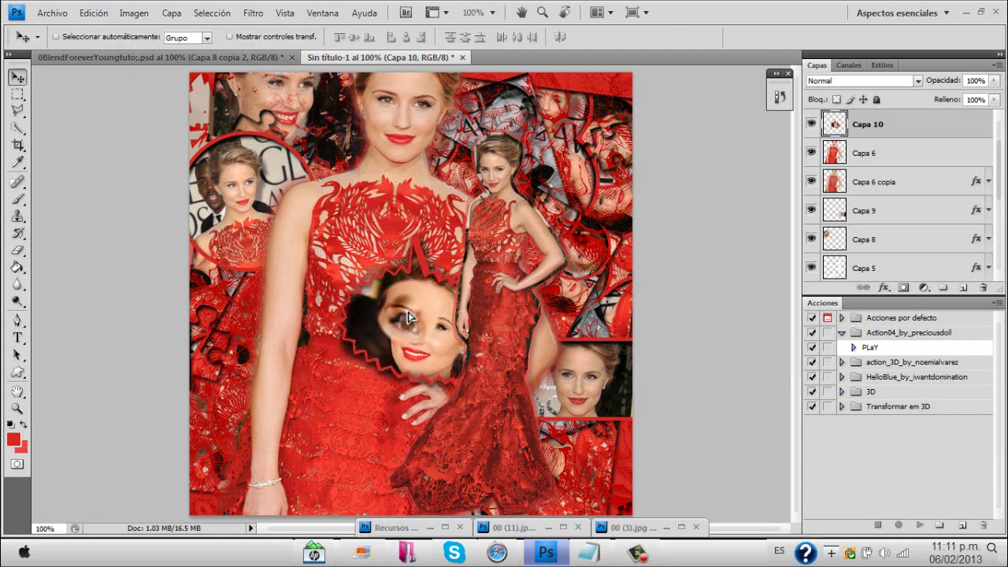
drag(998, 179, 1000, 118)
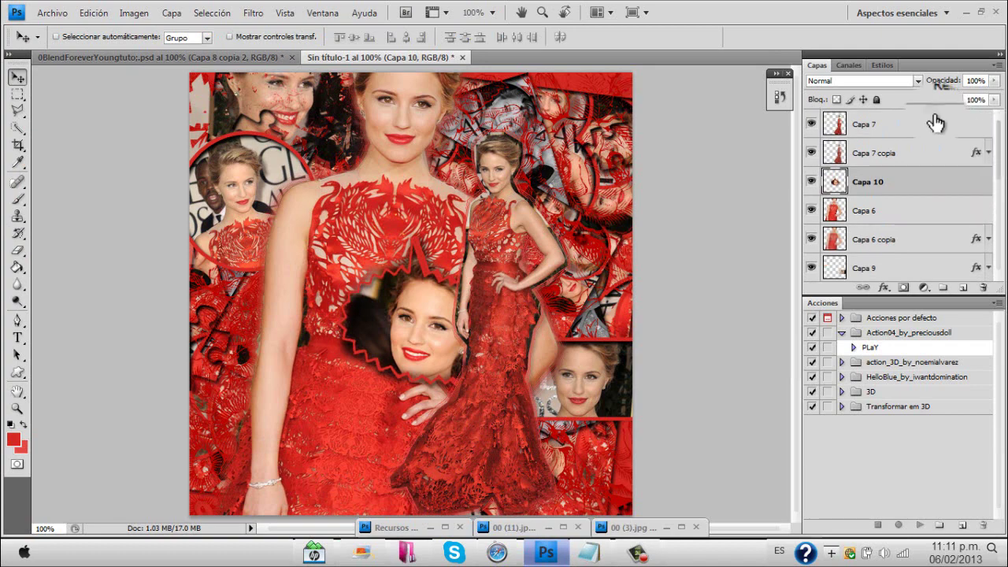
click(661, 535)
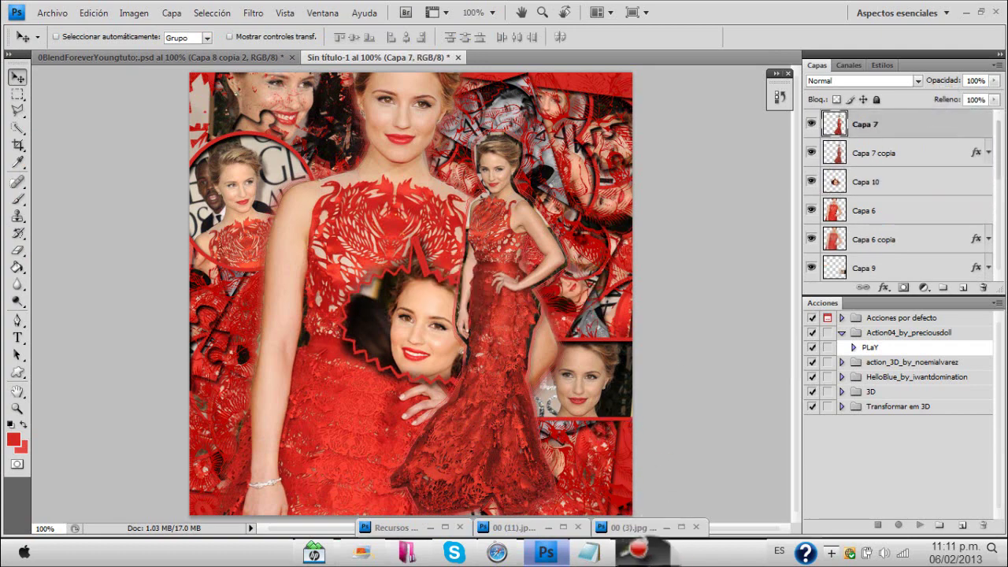
click(816, 478)
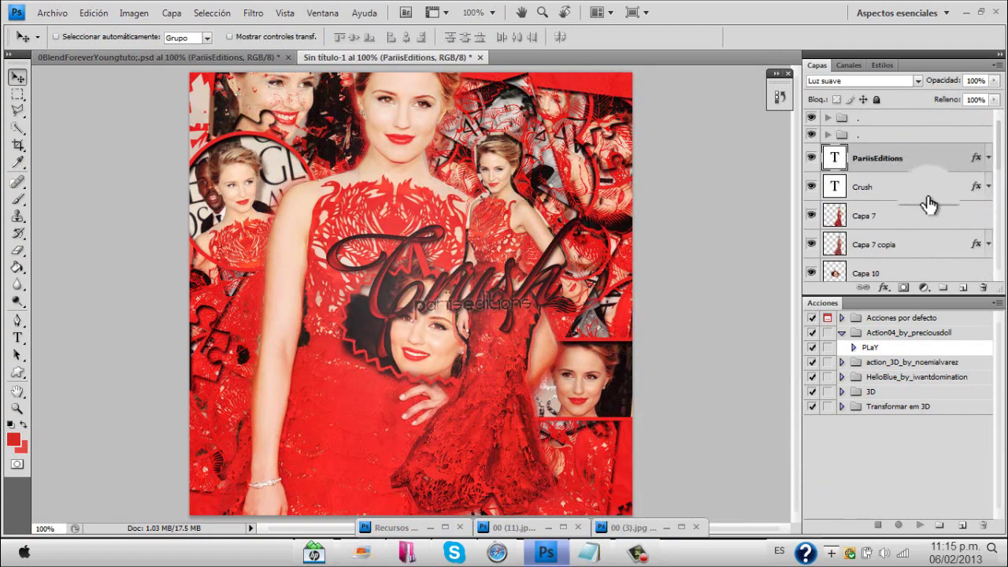
- Flatten Sin título-1 into a single background layer and sharpen it with the Enfocar filter
right_click(909, 224)
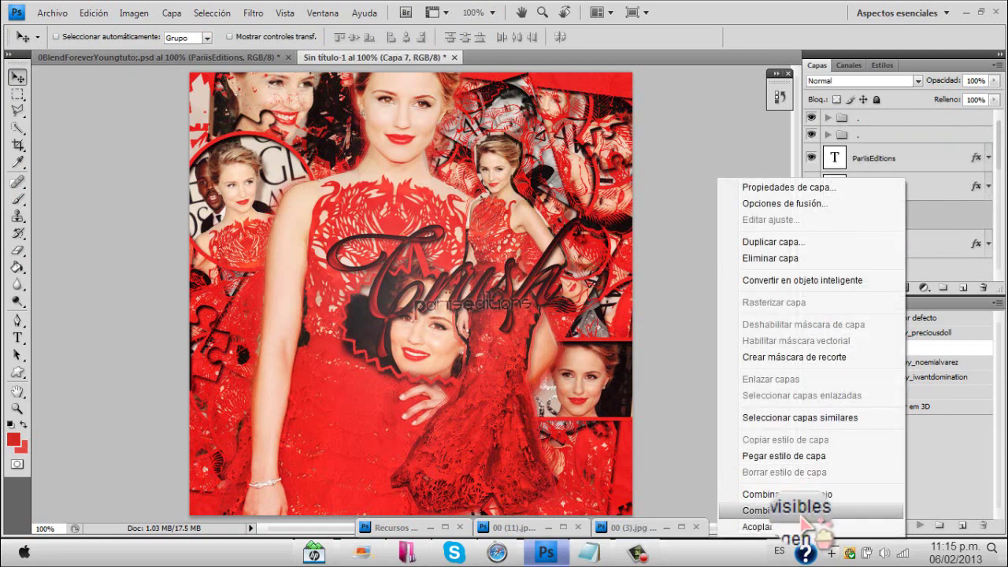
click(795, 529)
click(253, 13)
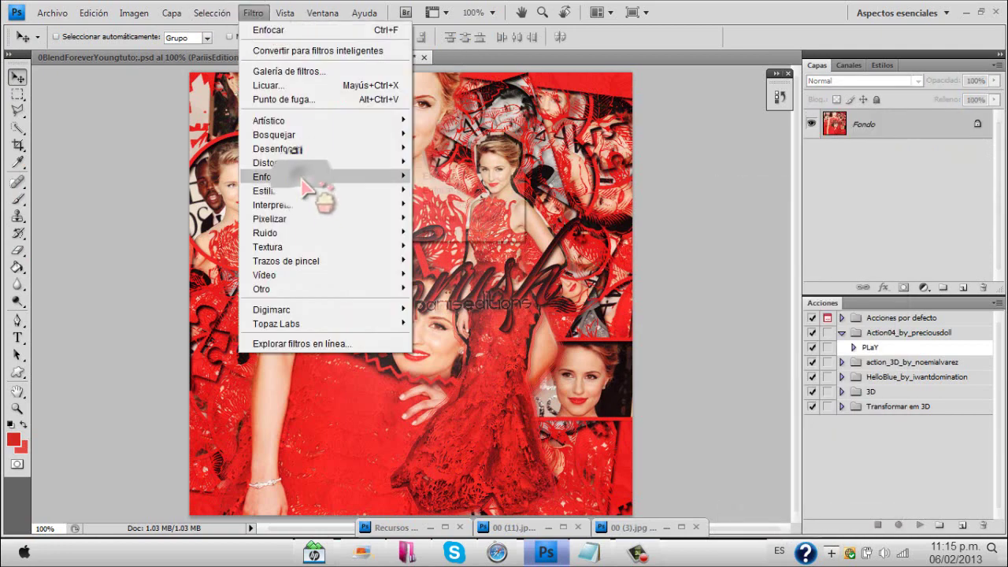
mouse_move(338, 176)
click(445, 180)
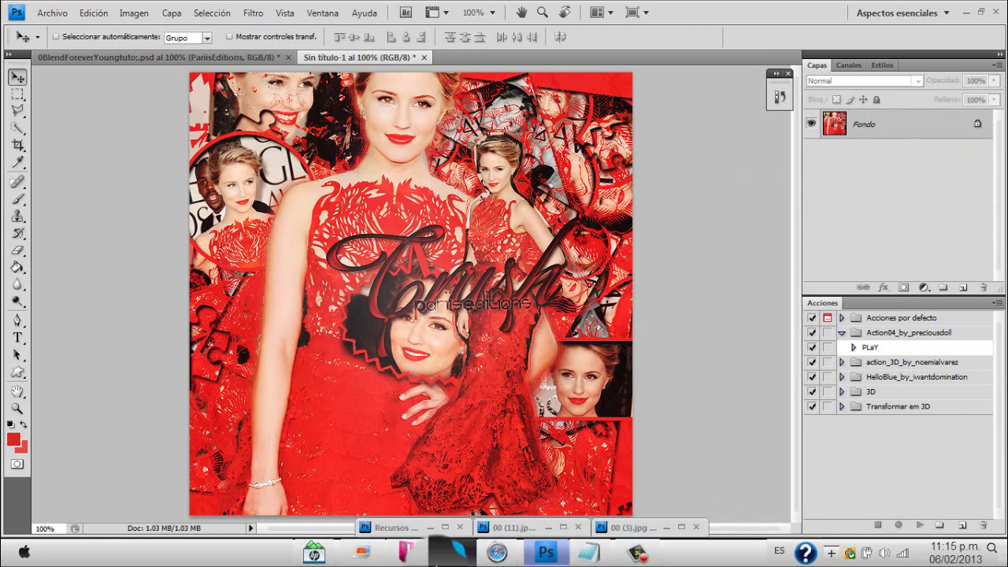
mouse_move(407, 551)
click(450, 504)
double_click(540, 168)
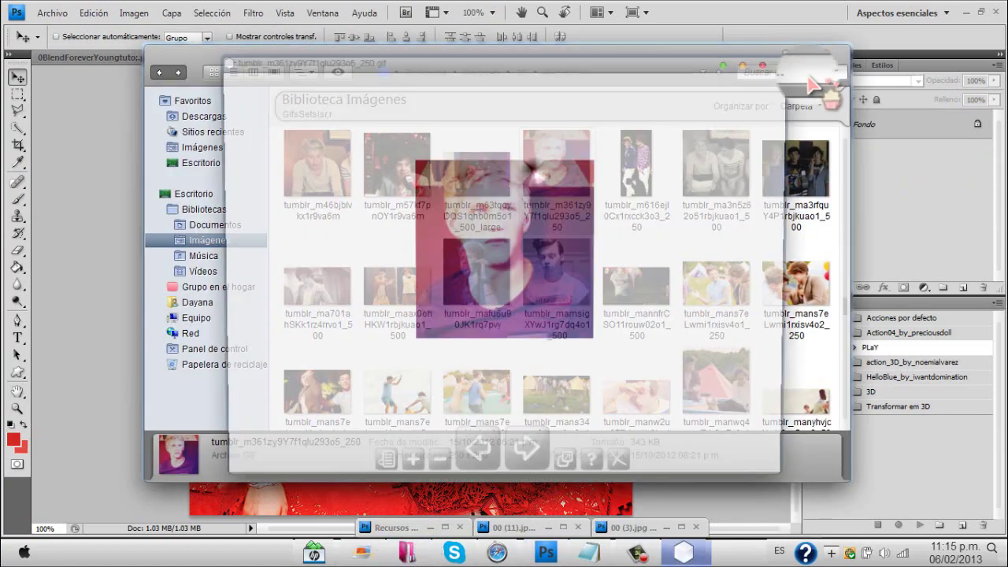
click(770, 62)
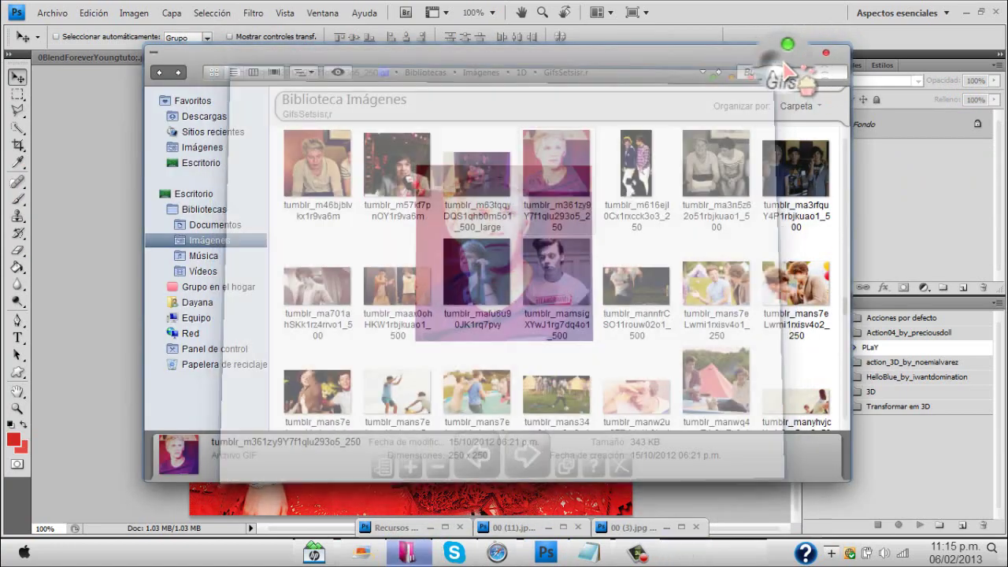
click(786, 54)
drag(222, 76, 217, 65)
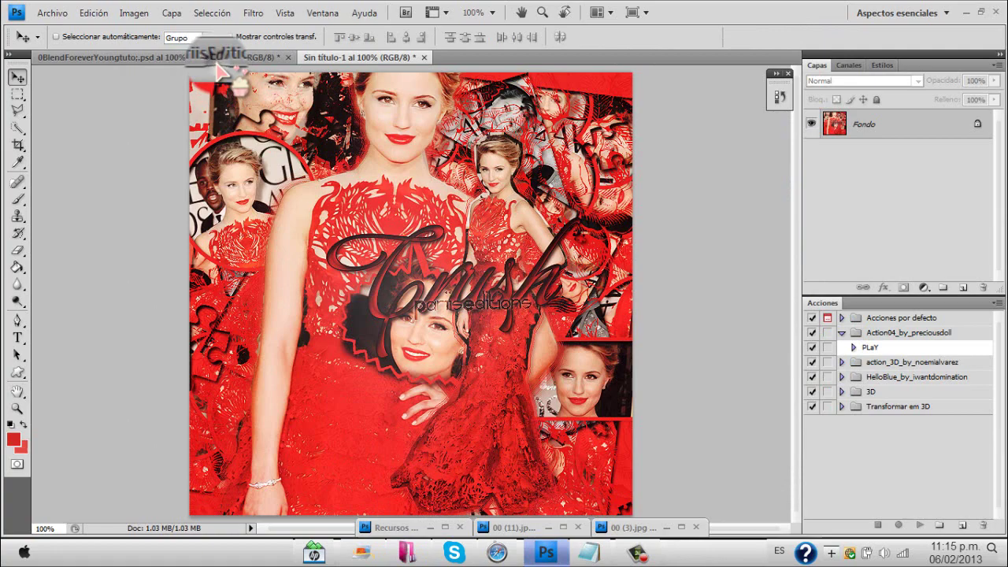
- Look at the Forever Young reference blend, and switch to the browser to read the comments asking for greetings under the Facebook post
click(218, 60)
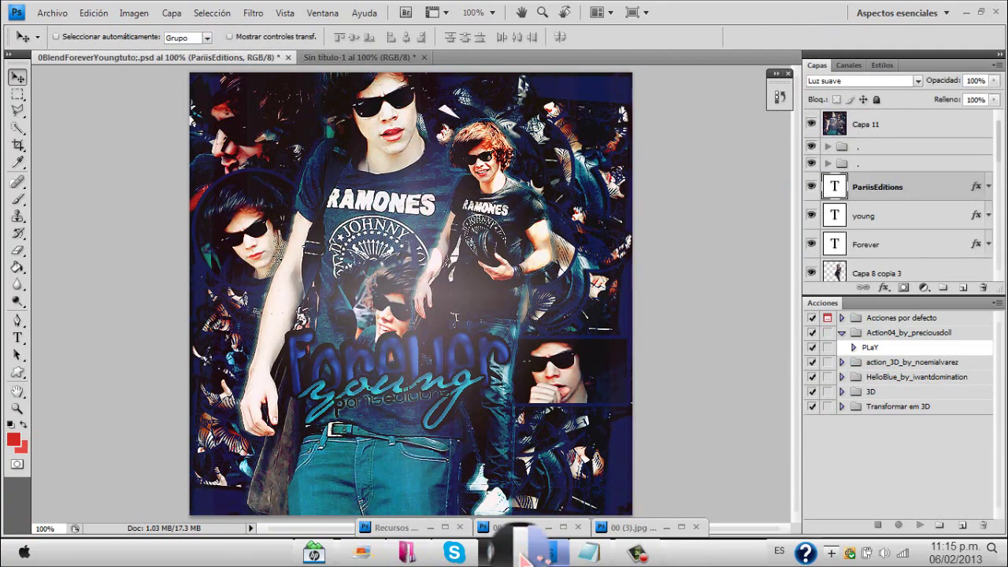
mouse_move(504, 553)
click(352, 466)
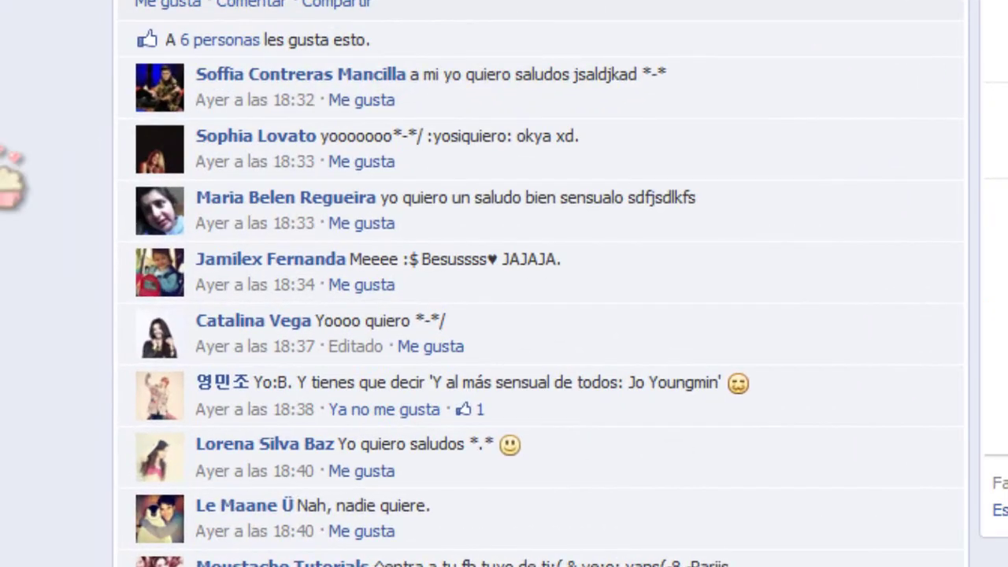
scroll(6, 187, down, 3)
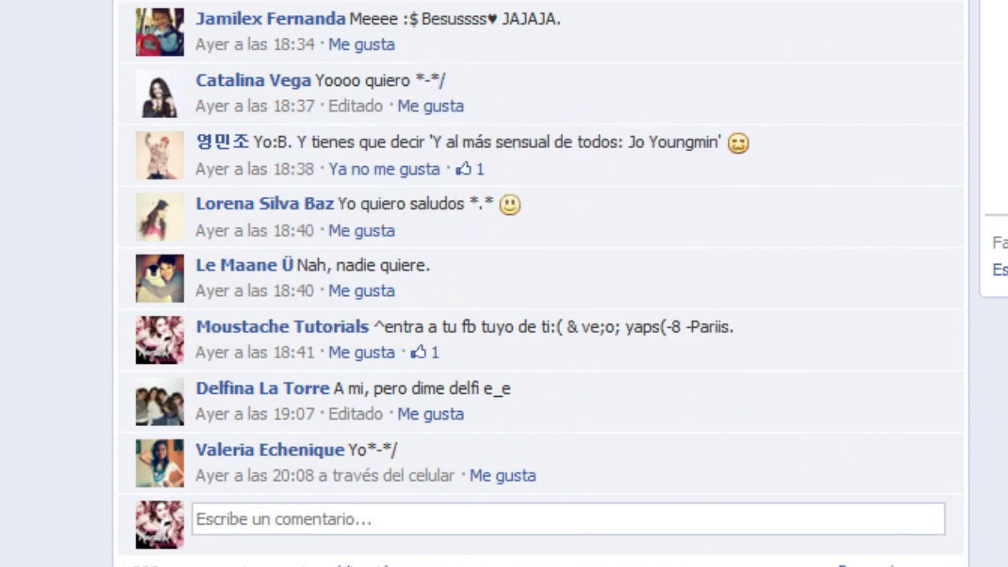
scroll(540, 284, down, 1)
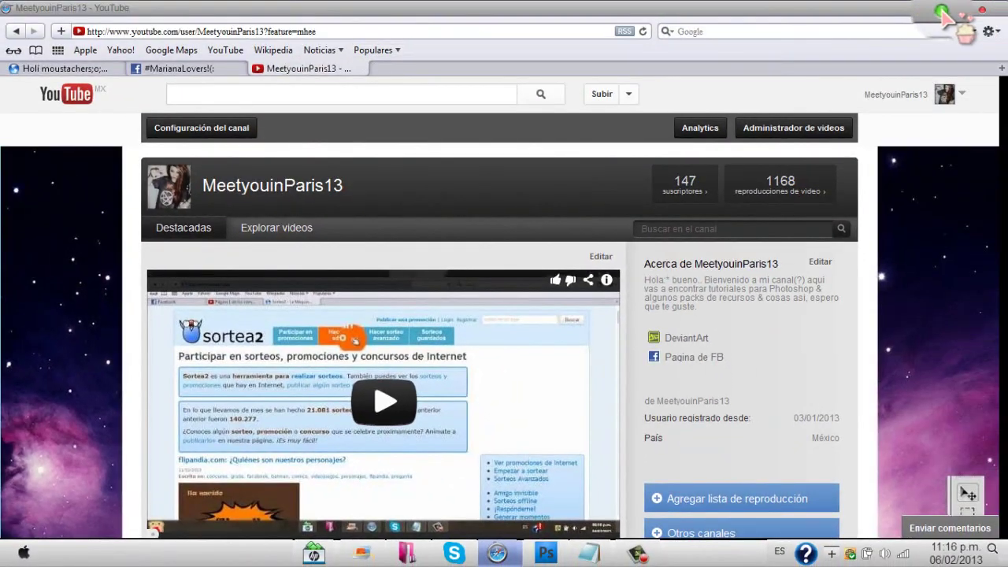
- Minimize the browser and Photoshop windows
click(943, 12)
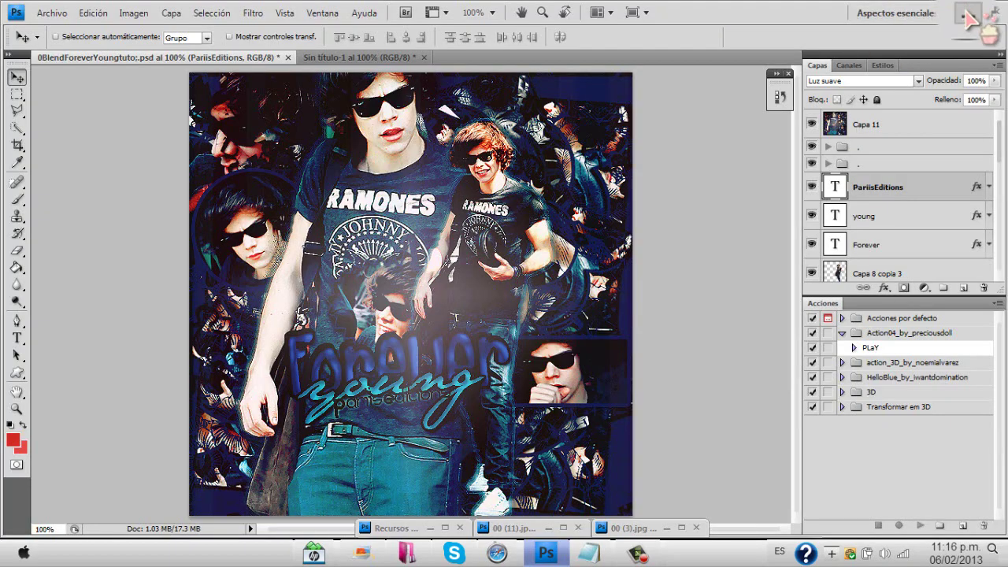
click(968, 16)
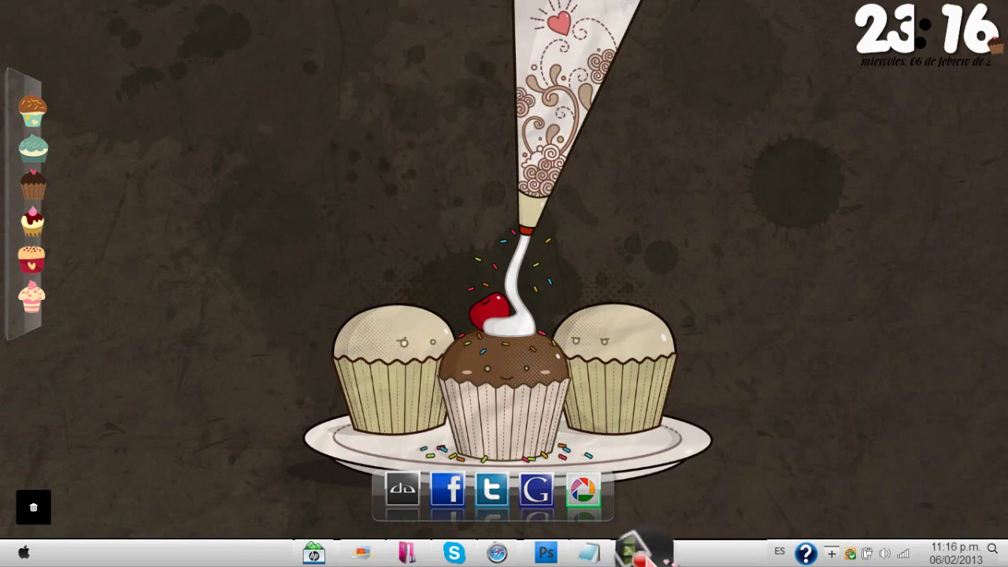
mouse_move(642, 556)
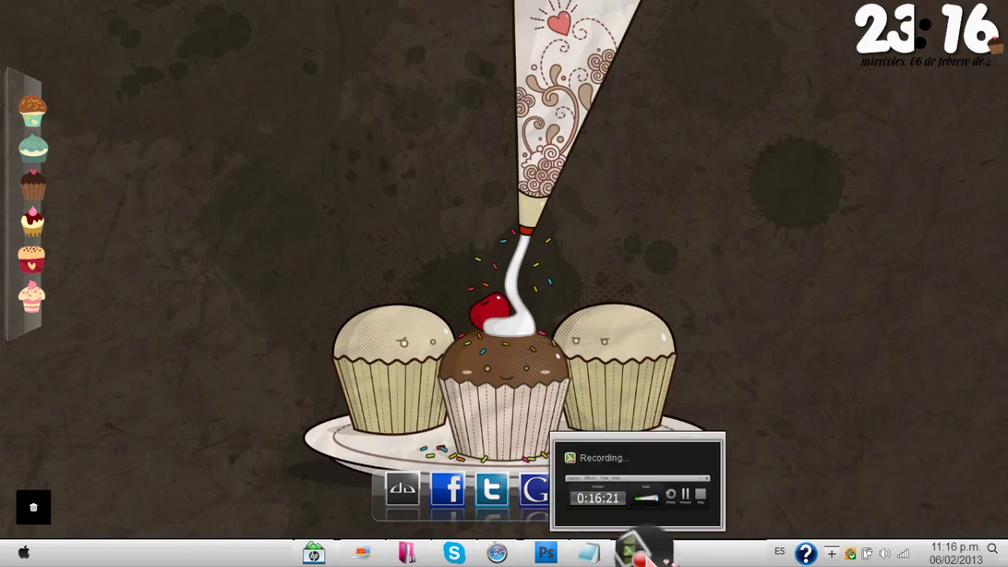